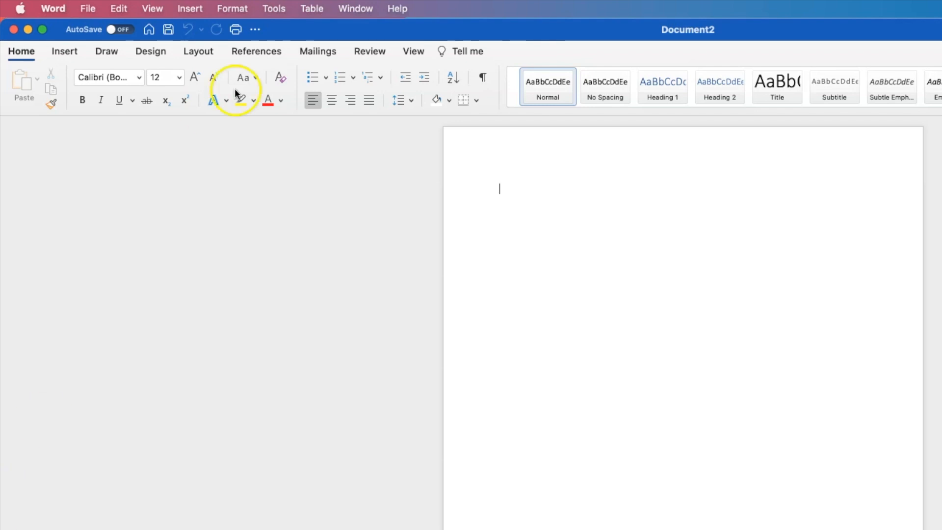
Set the page margins to the Narrow preset, with 0.5" on every side
click(200, 51)
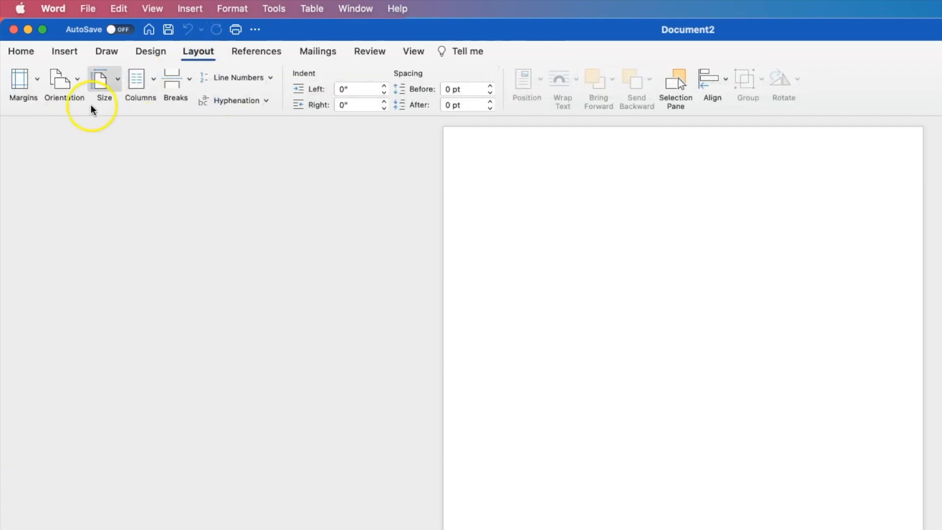
click(35, 82)
click(62, 125)
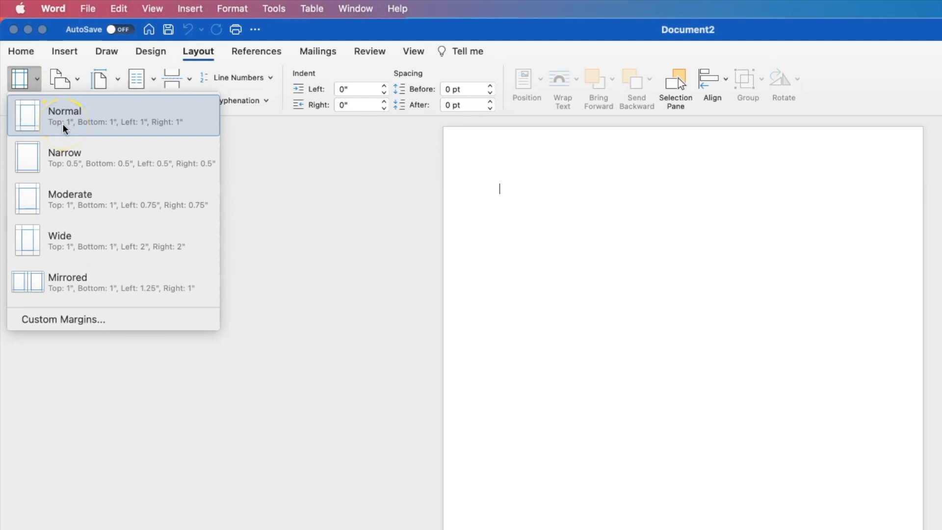
click(74, 158)
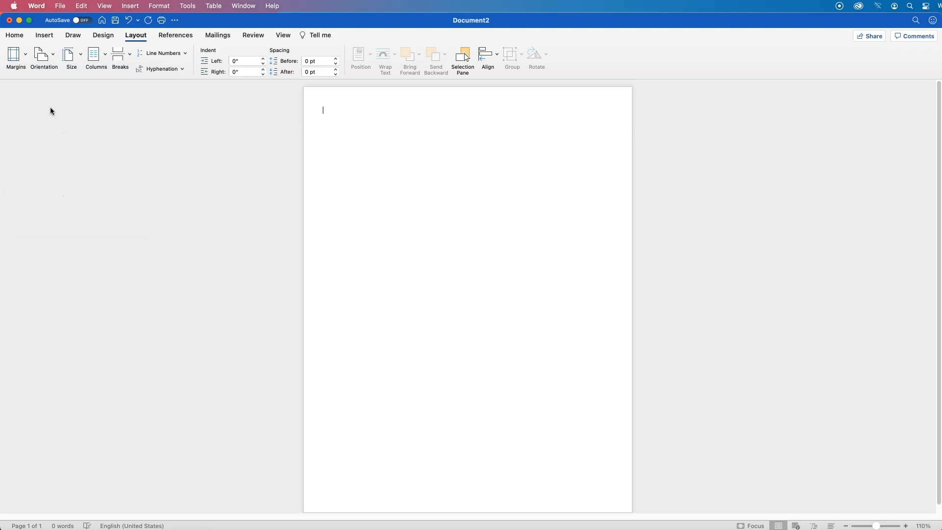
Enter "January" as the title on the first line and centre it
click(15, 35)
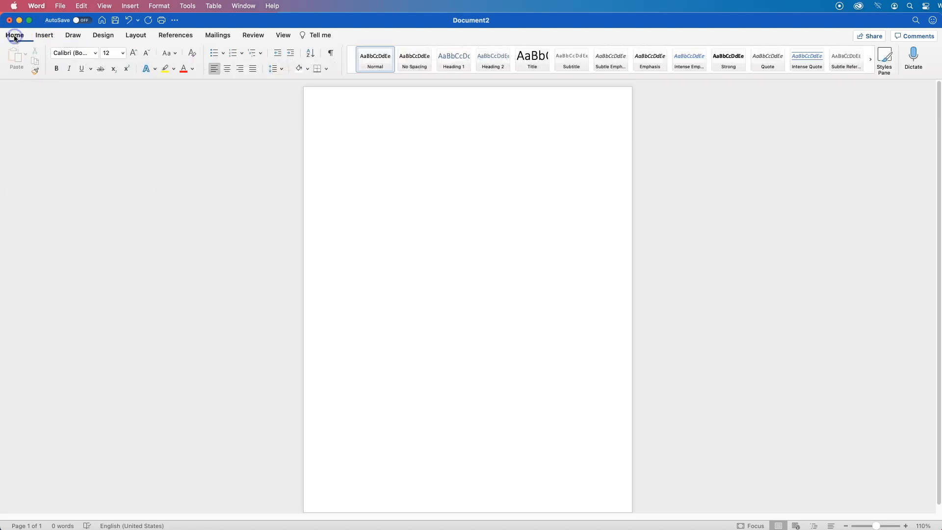
text(uary)
double_click(346, 111)
click(228, 68)
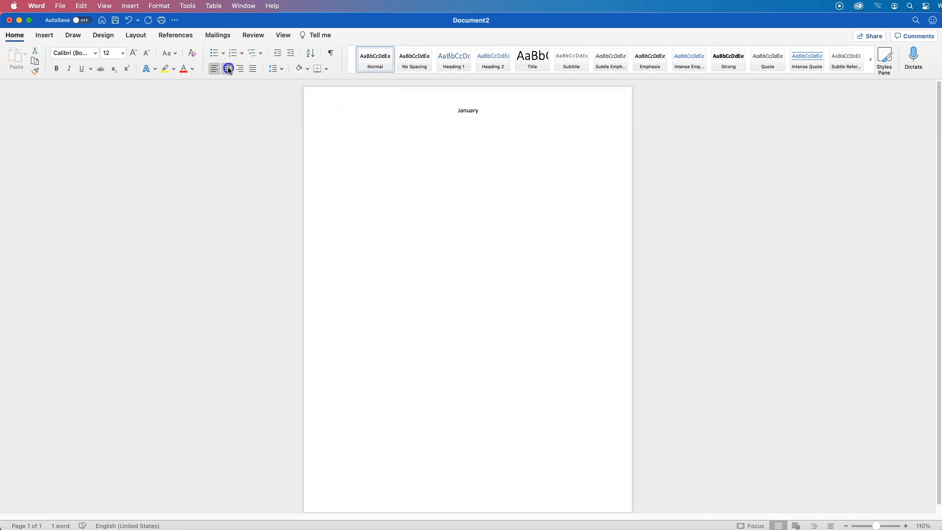
Format the January title in the Barcelony font at 28 pt
click(96, 53)
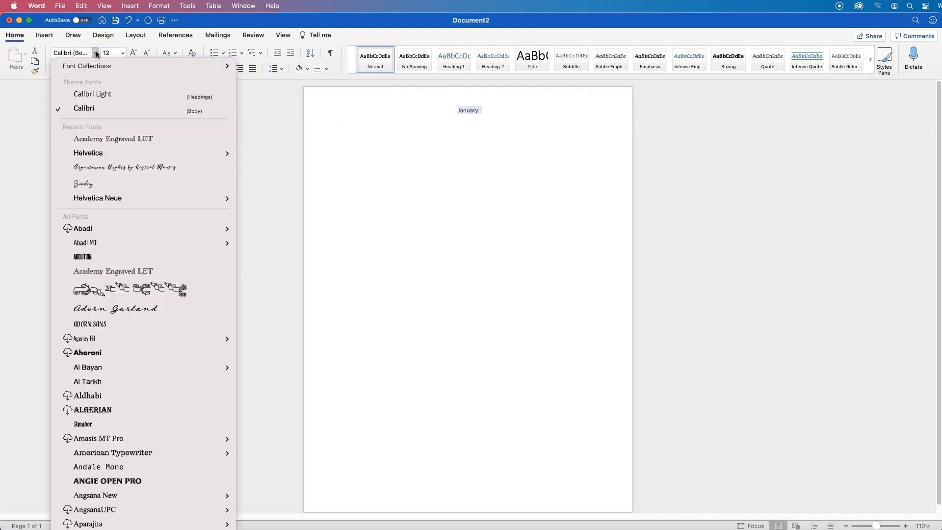
click(109, 185)
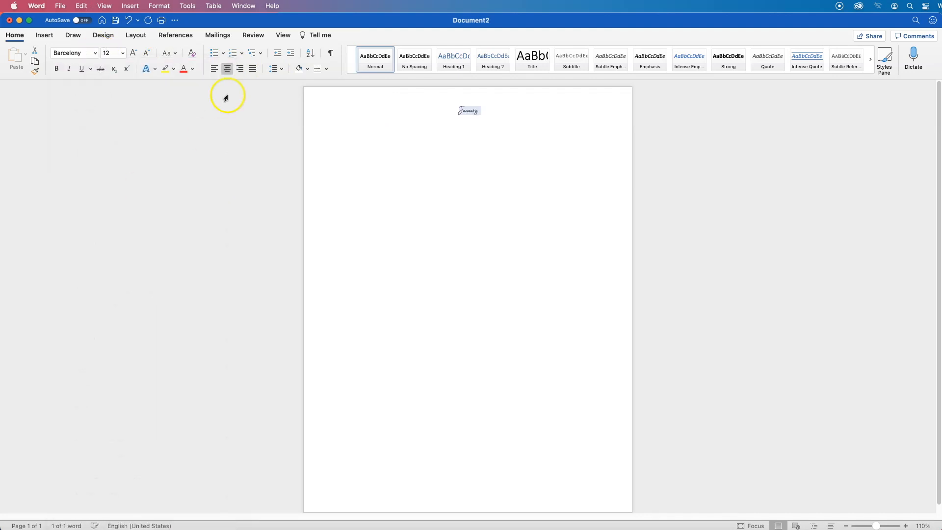
click(123, 53)
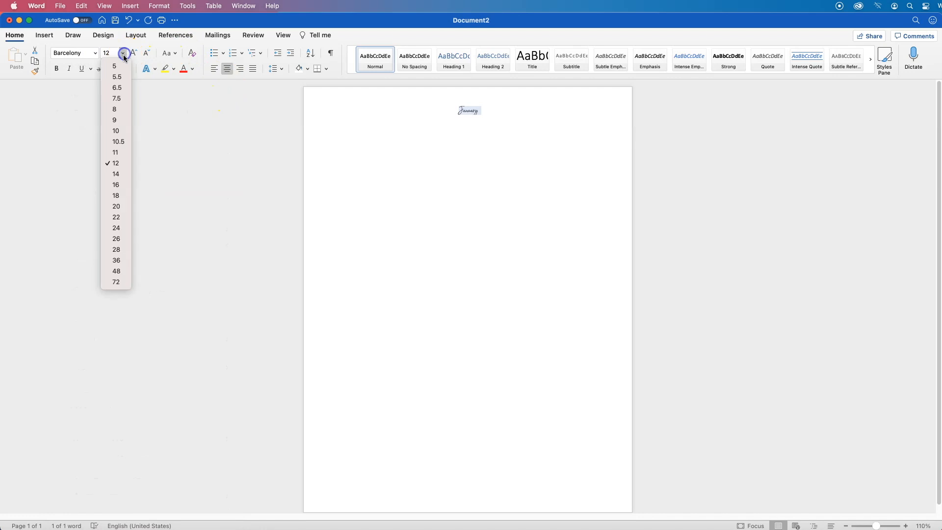
click(111, 249)
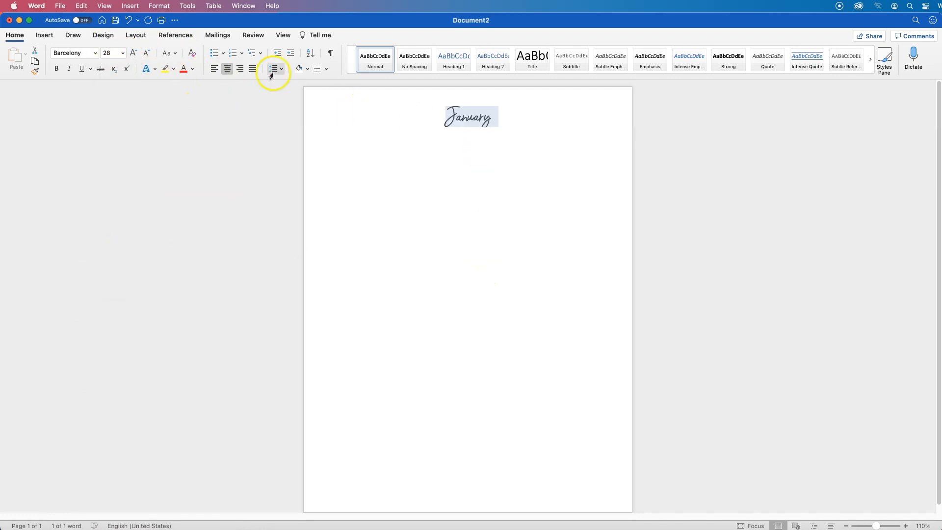
Change the font of the January title to the Argentinian Nights script
click(495, 121)
drag(495, 121, 419, 113)
click(94, 53)
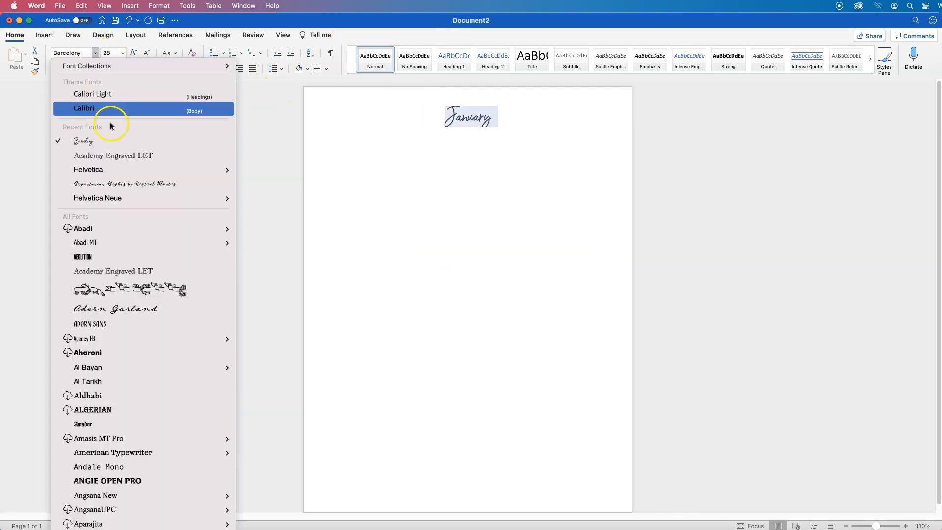
click(126, 183)
click(501, 116)
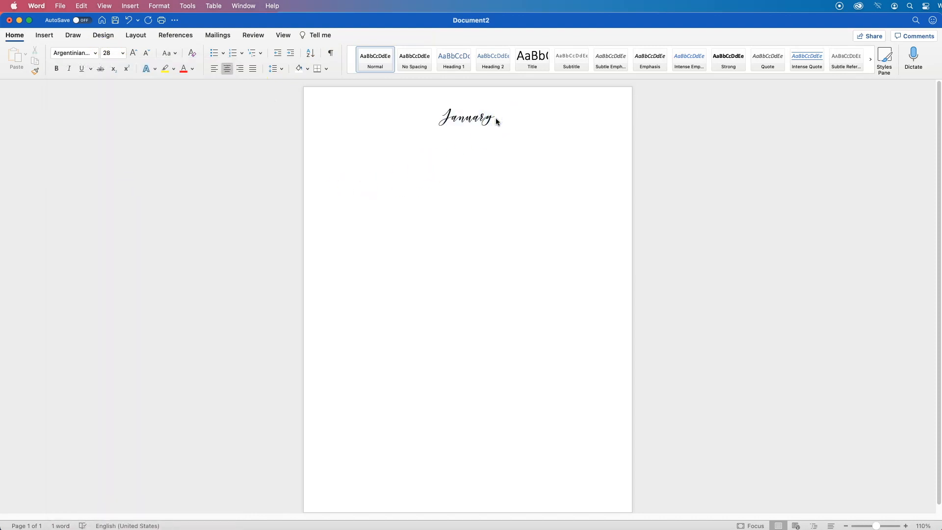
Add two new lines below the title and format the insertion line as left-aligned 12 pt Calibri
key(Return)
key(Return)
click(123, 54)
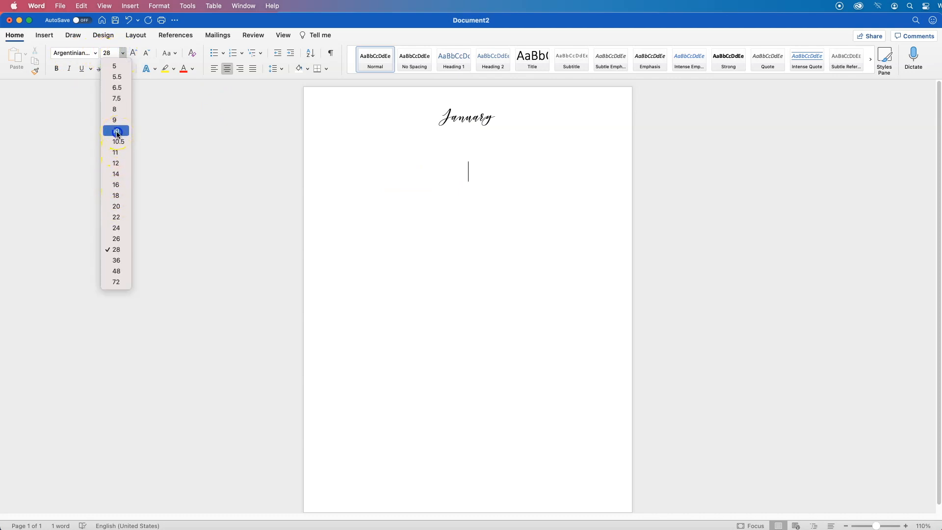
click(116, 163)
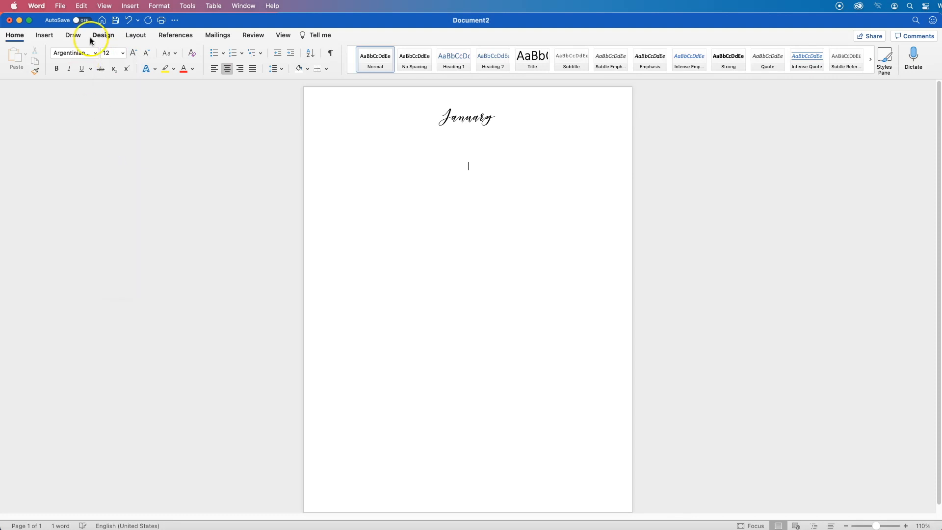
click(96, 54)
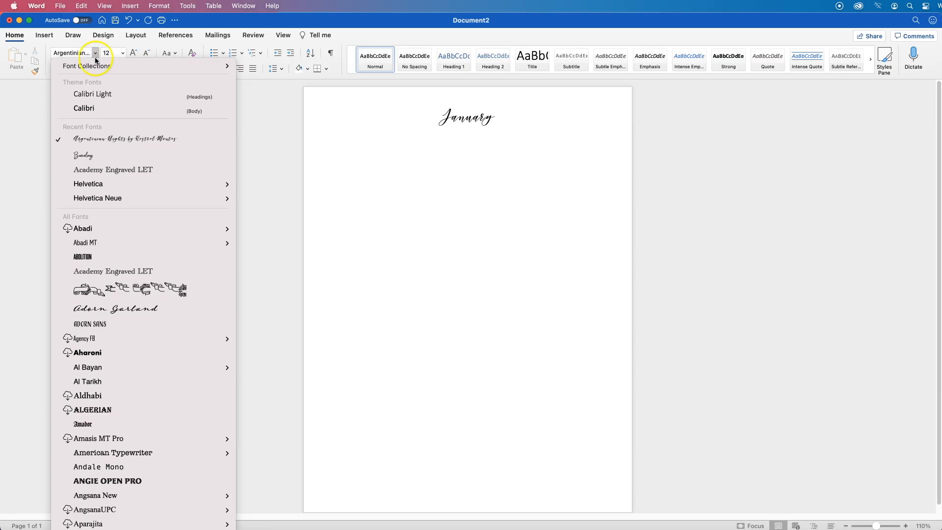
click(91, 109)
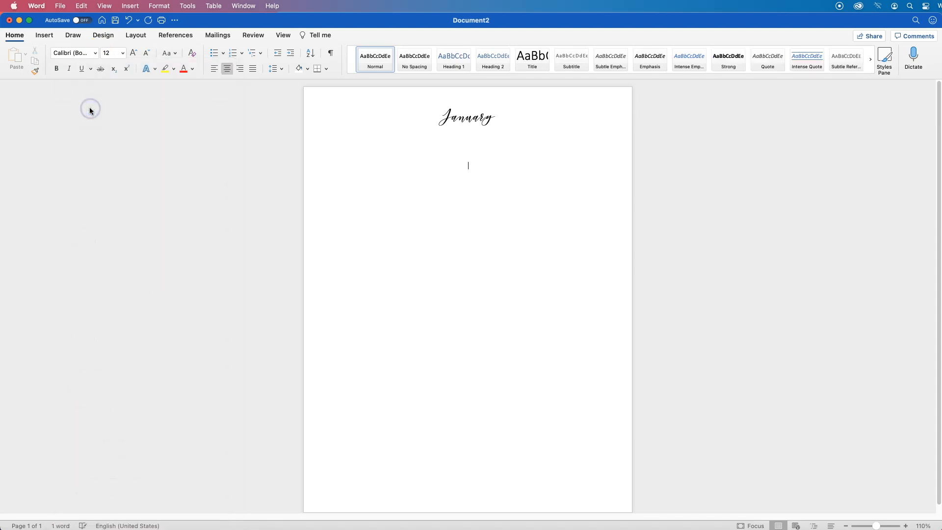
click(214, 69)
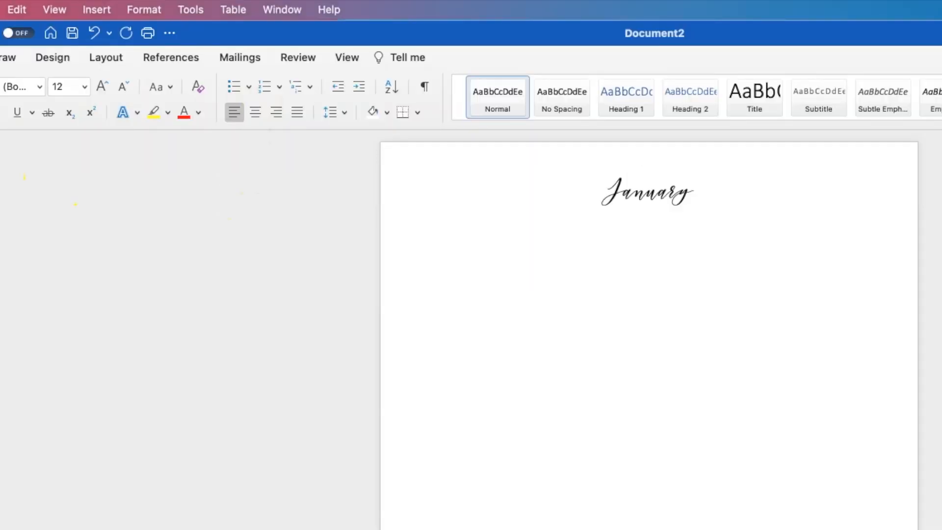
Insert a table with 30 columns and 31 rows below the title, autofitted to the window
click(30, 93)
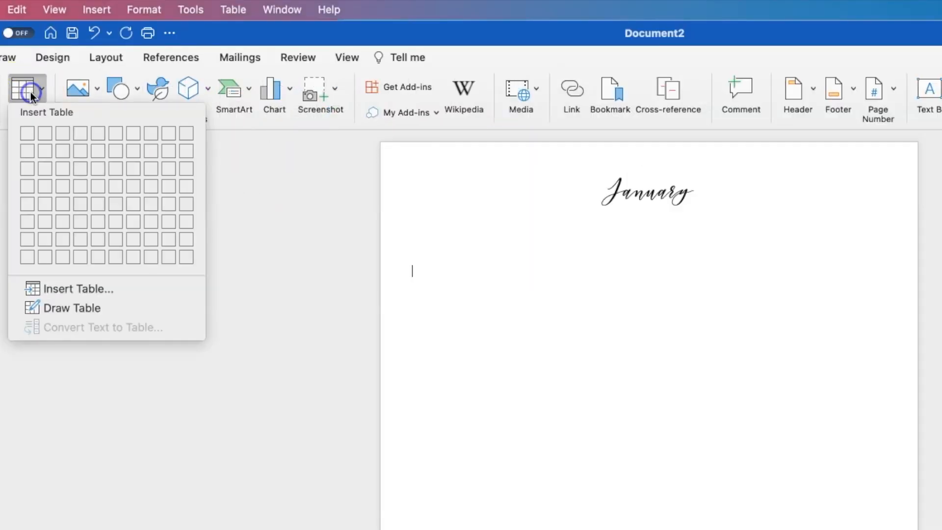
click(68, 291)
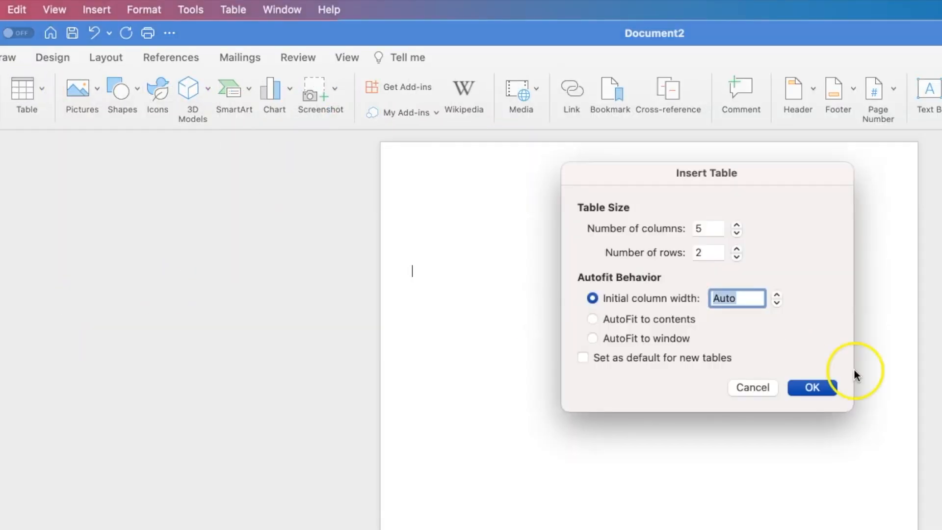
click(716, 255)
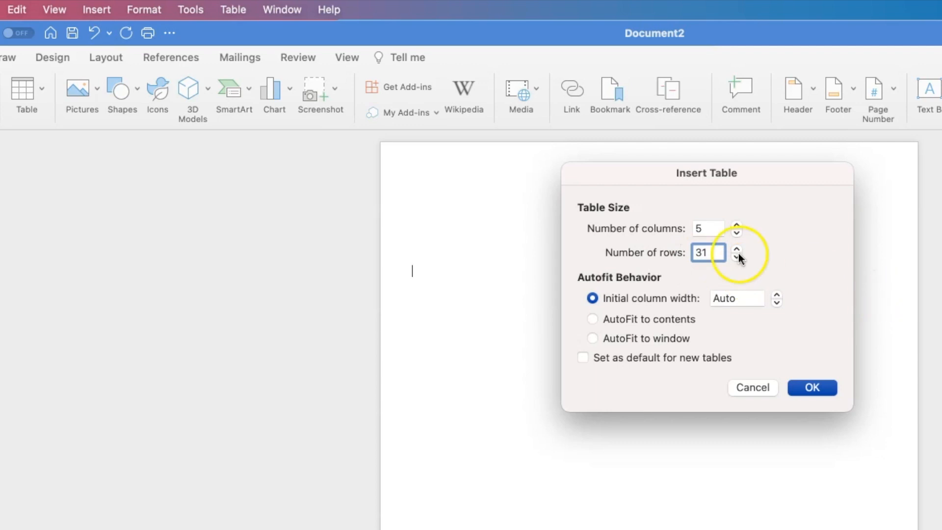
drag(706, 228, 687, 226)
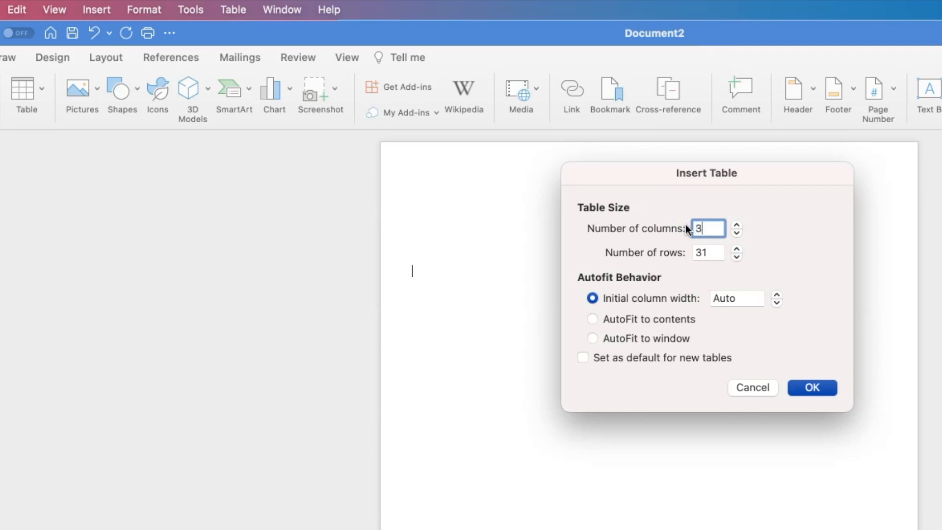
click(617, 340)
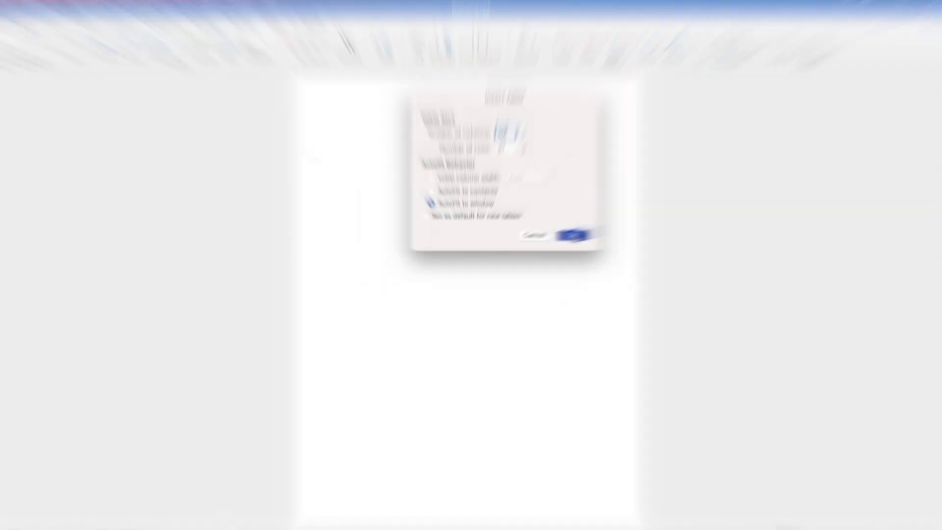
click(573, 235)
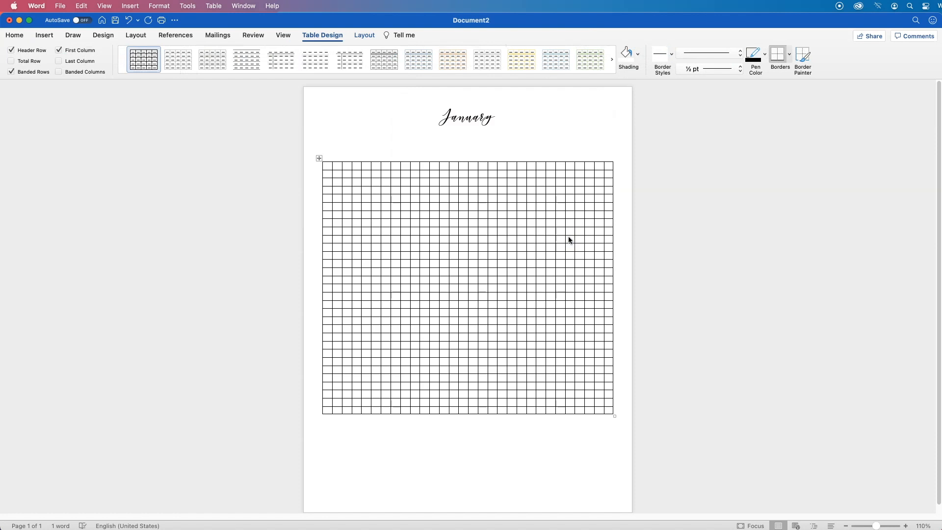
Set the row height of the whole table to 0.25" and try to set its column width
click(320, 158)
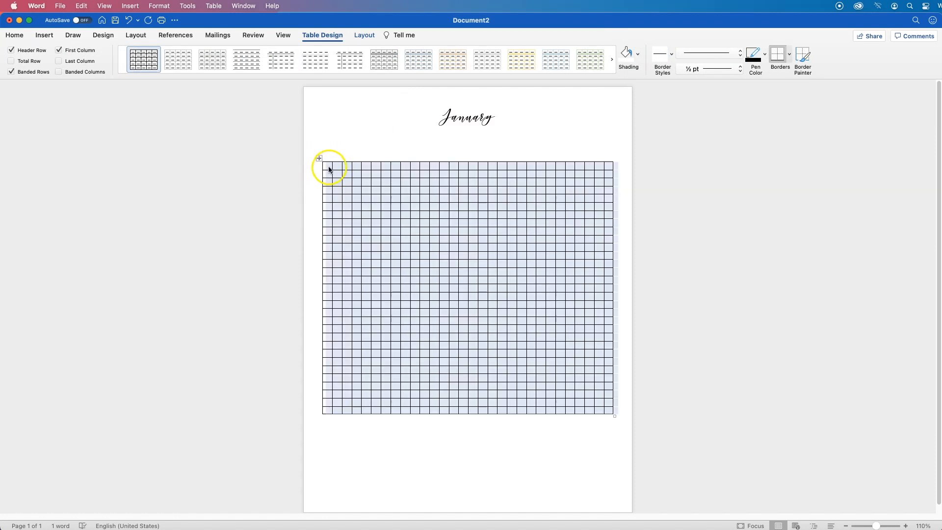
click(362, 30)
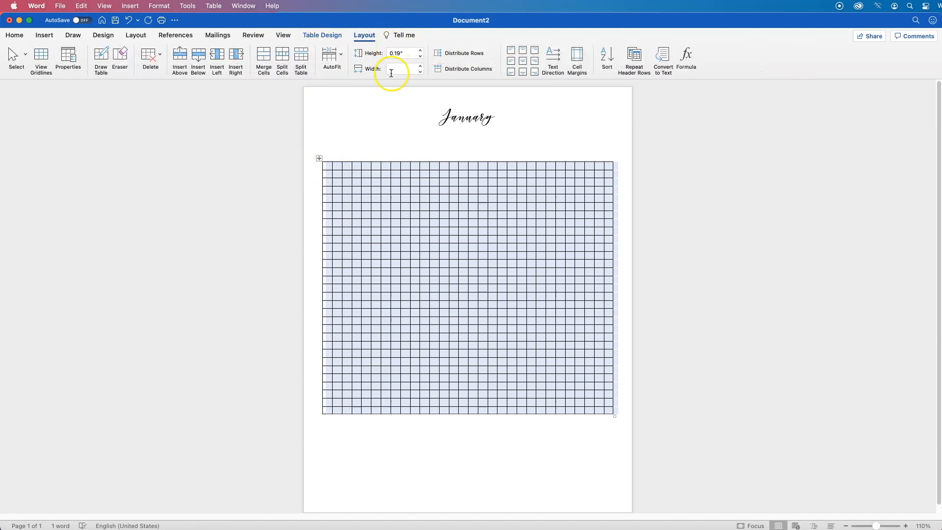
click(400, 53)
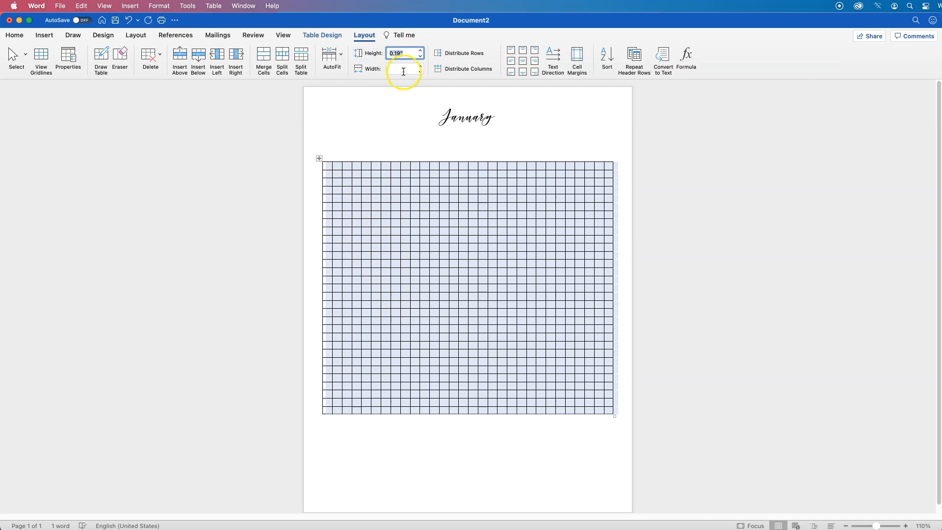
text(.25)
click(404, 69)
text(.2)
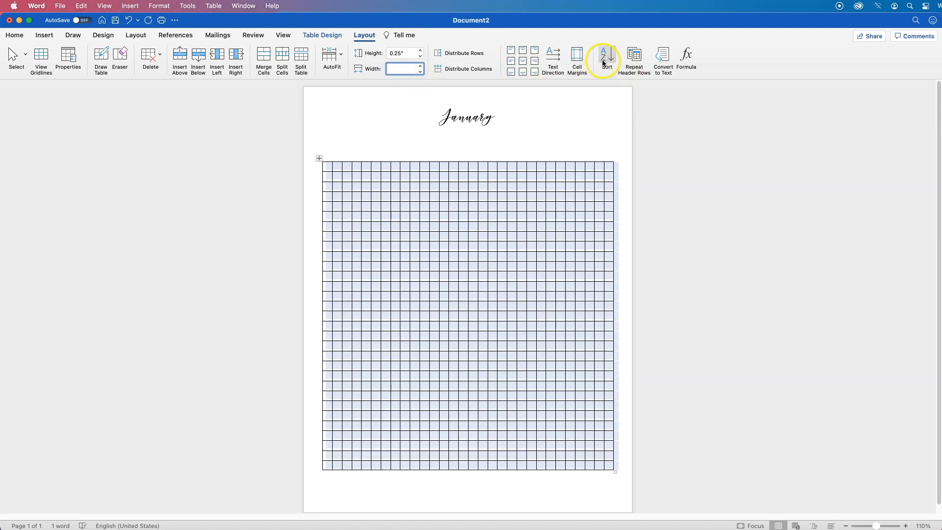
Set the table's default left and right cell margins to 0"
click(580, 58)
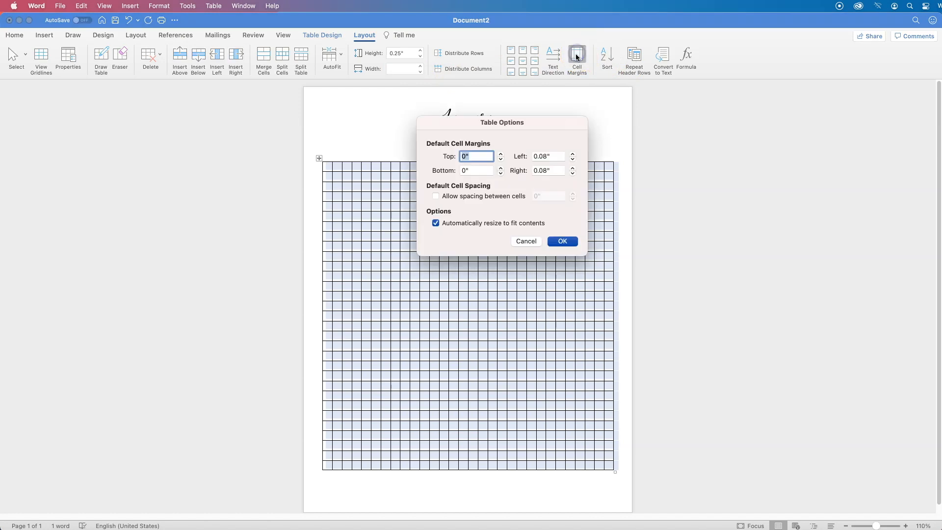
click(546, 155)
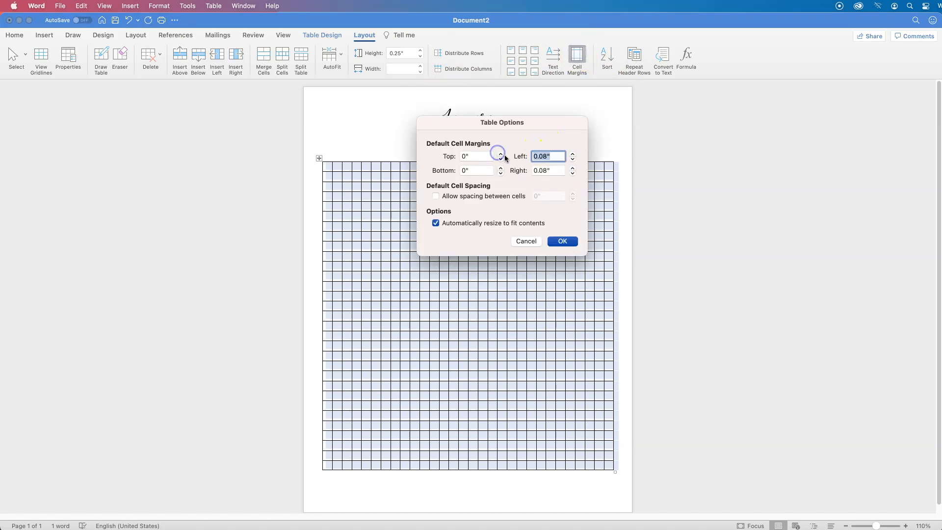
text(0)
click(539, 168)
text(0)
click(563, 241)
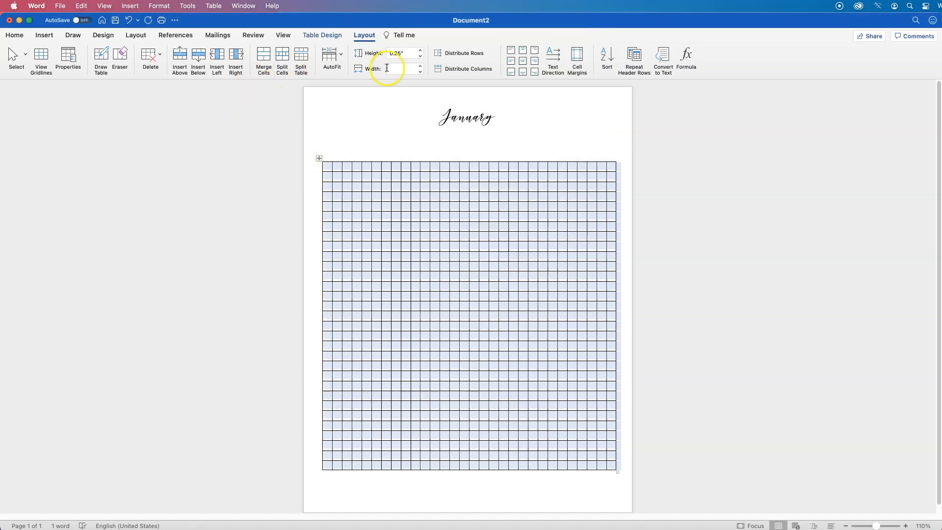
Show the page gridlines and delete the table's last column on the right
click(285, 37)
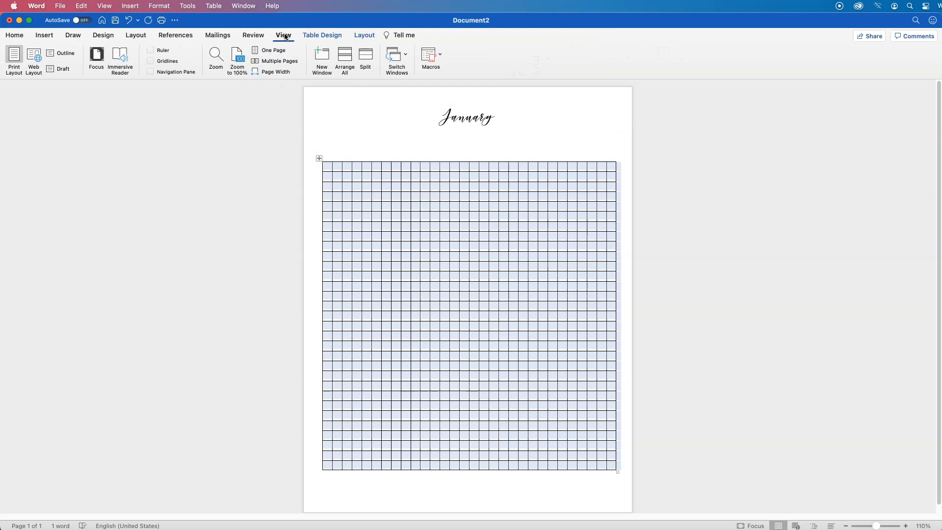
click(167, 60)
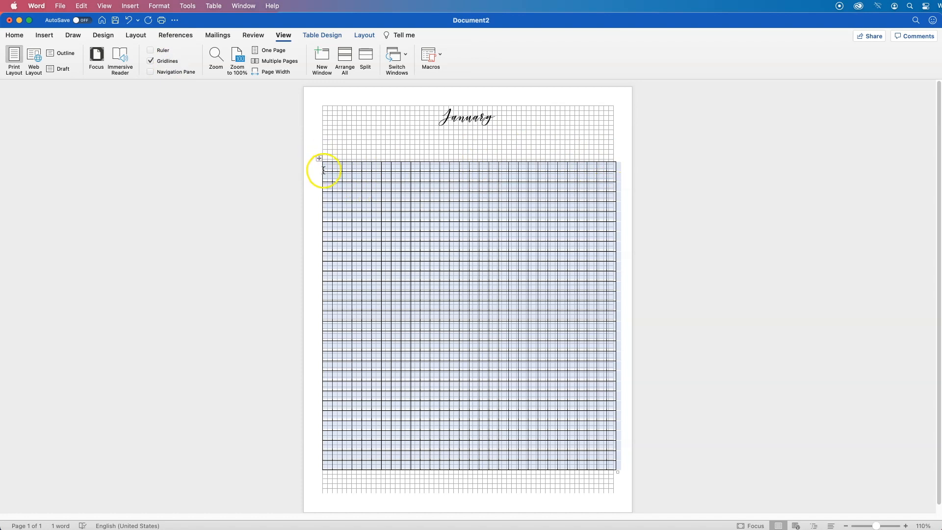
click(613, 167)
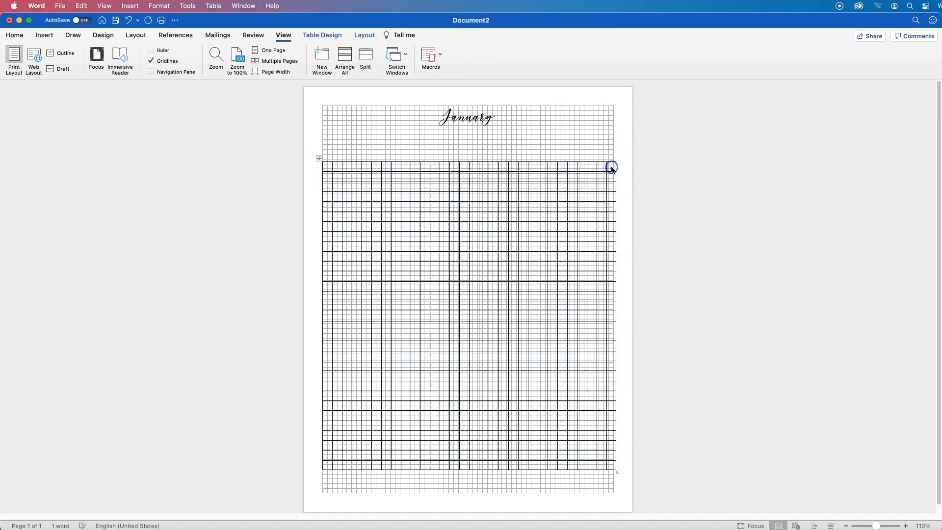
click(611, 161)
right_click(611, 161)
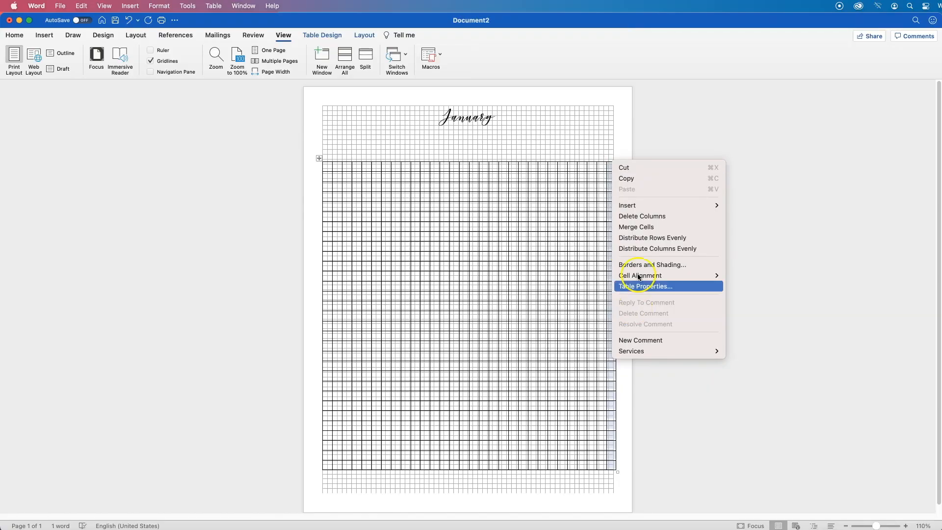
click(636, 216)
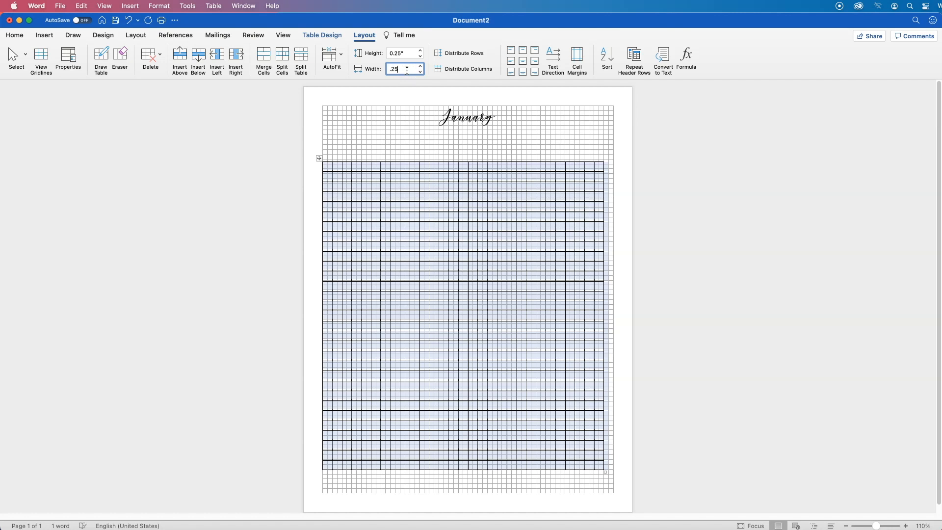
Set the column width of the whole table to 0.25"
text(0.25)
key(Return)
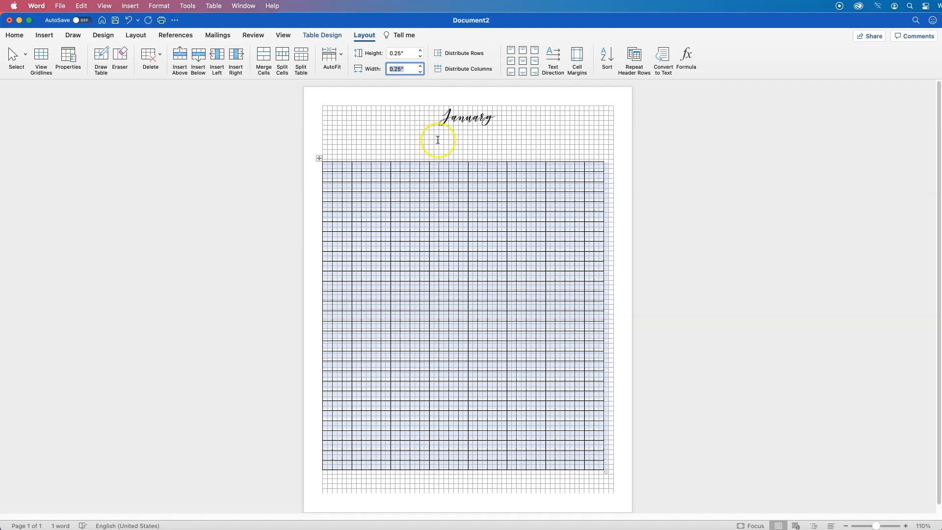
Number the cells of the table's first column from 1 to 31, one number per row
click(664, 258)
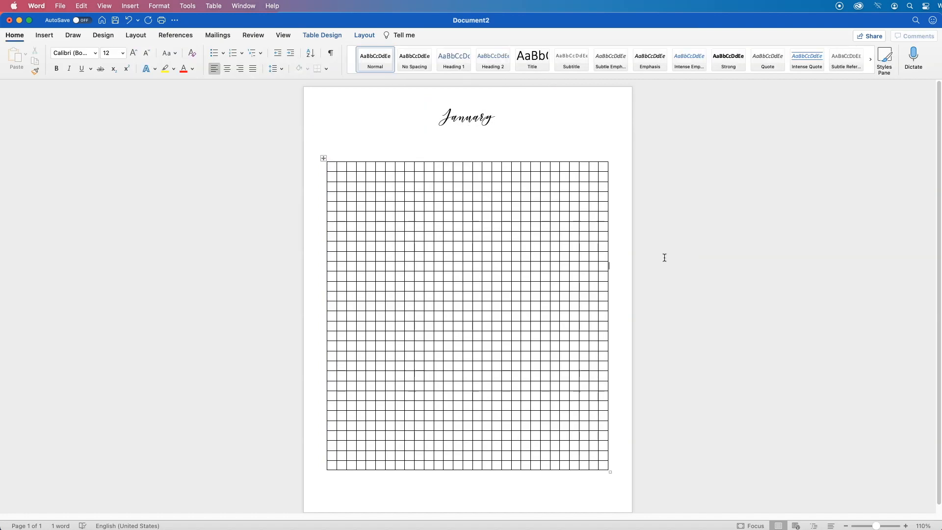
click(333, 167)
text(1)
key(Down)
text(2)
key(Down)
text(3)
key(Down)
text(4)
key(Down)
text(9)
key(Down)
text(10)
key(Down)
text(11)
key(Down)
text(12)
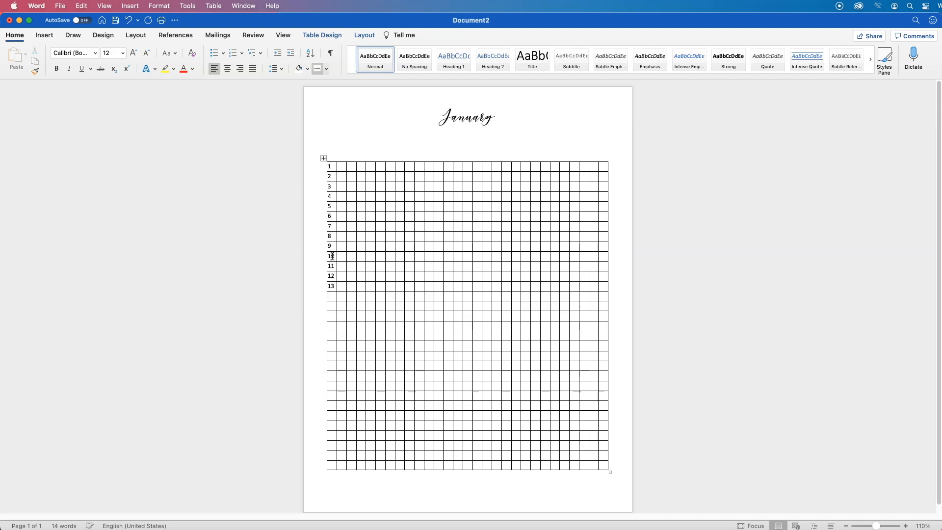
text(18)
key(Down)
text(19)
key(Down)
text(2)
key(Down)
text(23)
key(Down)
text(2)
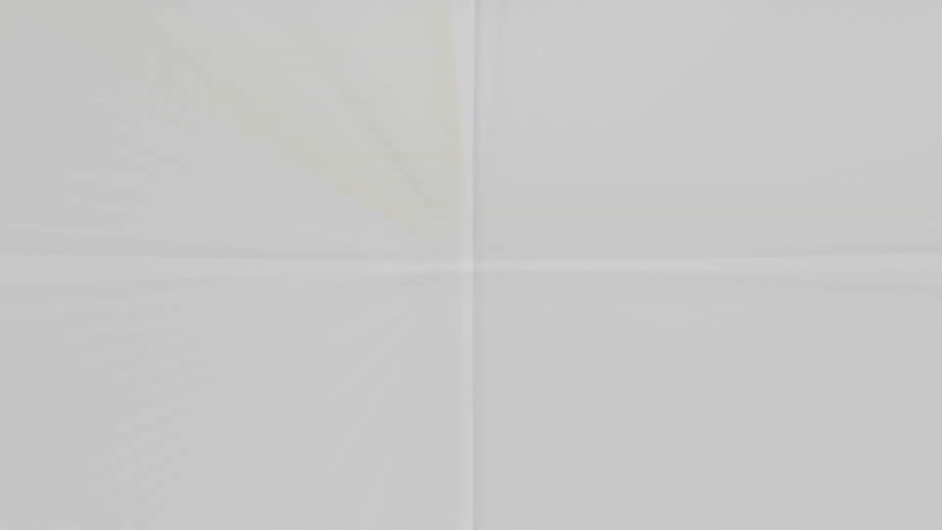
Center the numbers in the table's first column both horizontally and vertically
click(332, 159)
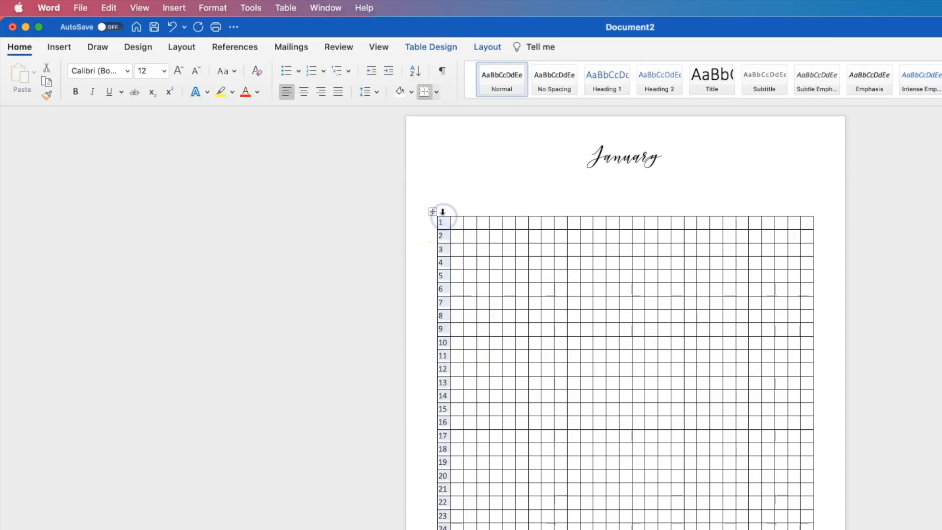
click(305, 93)
click(501, 49)
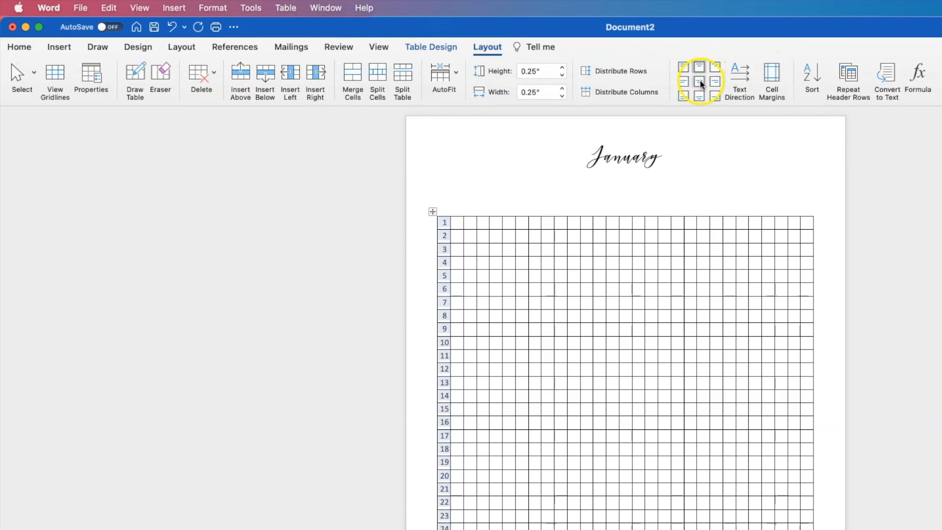
click(700, 81)
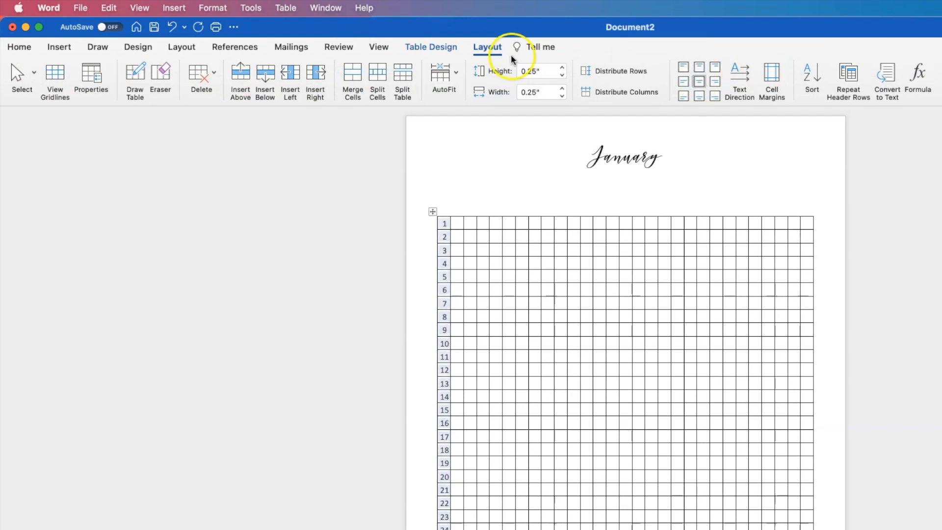
click(54, 48)
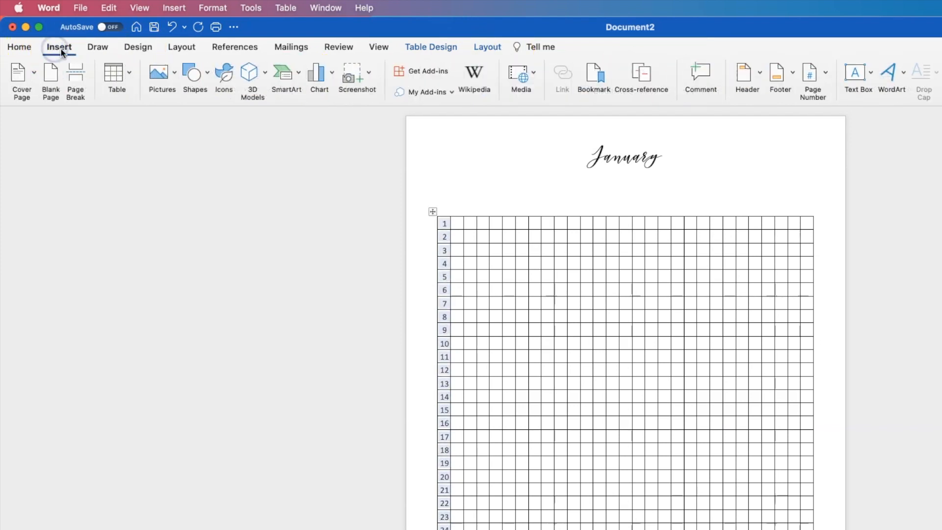
click(26, 49)
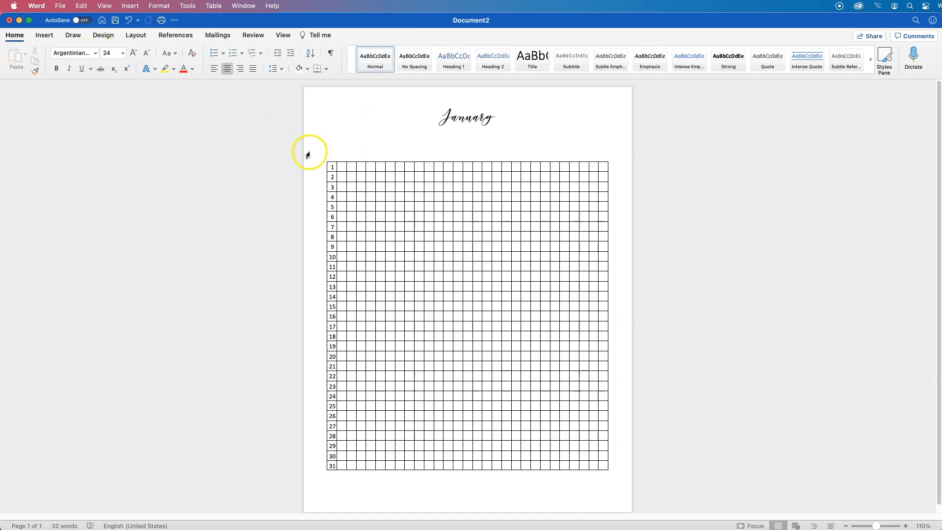
click(330, 159)
click(149, 53)
click(363, 131)
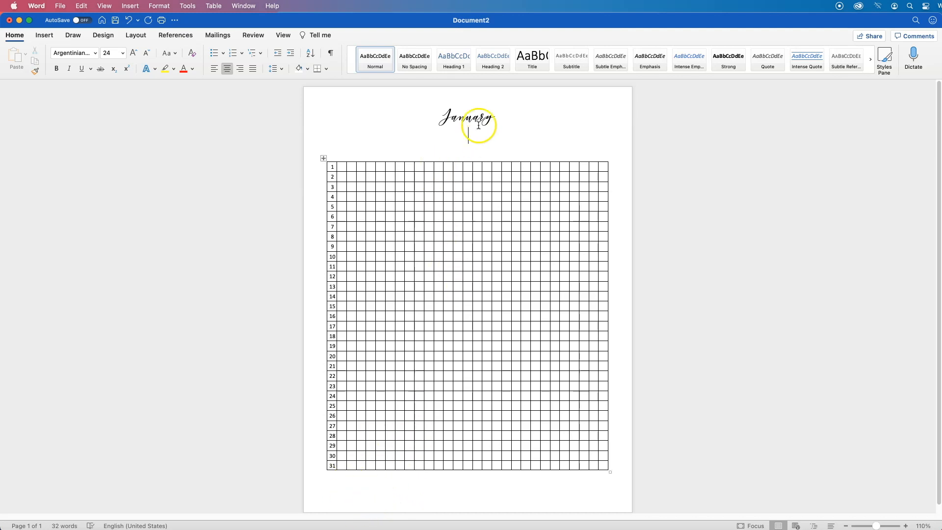
Increase the font size of the empty line below the January title to 36
click(470, 141)
drag(469, 141, 470, 154)
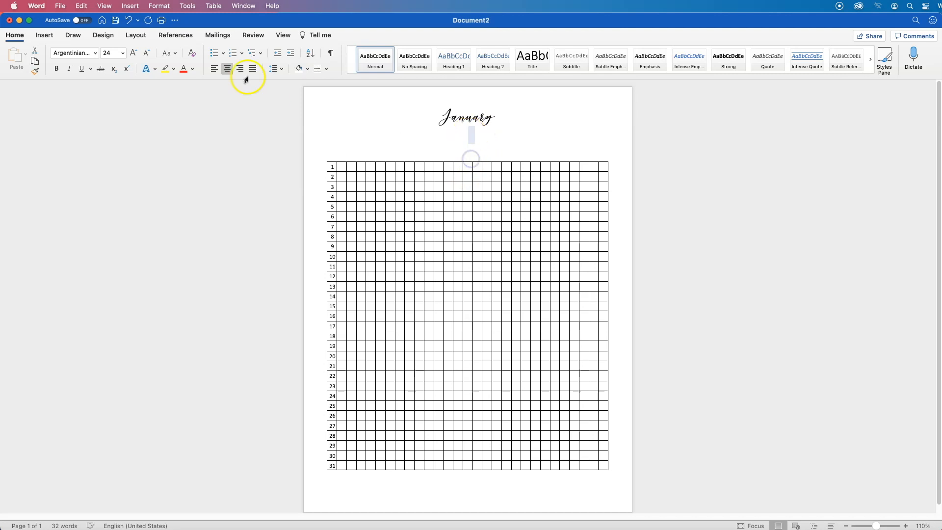
click(134, 53)
click(135, 53)
click(134, 53)
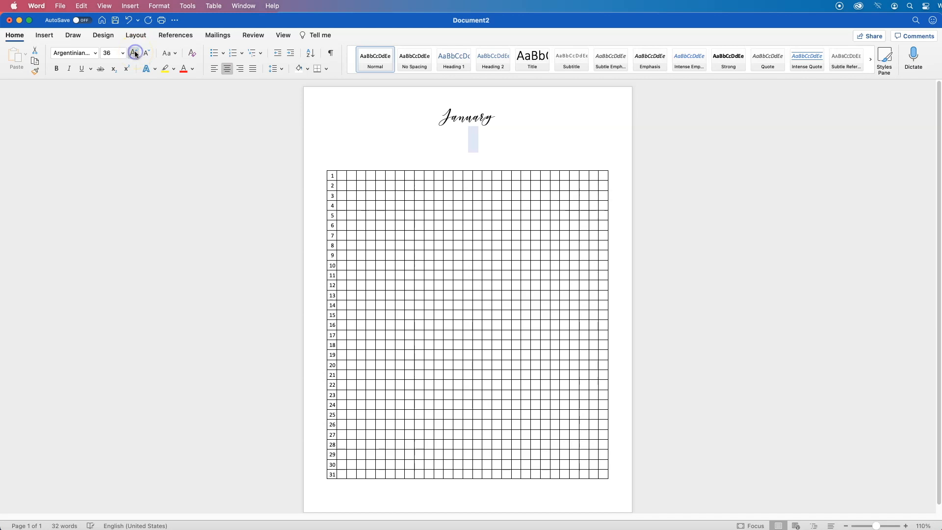
click(135, 53)
click(145, 53)
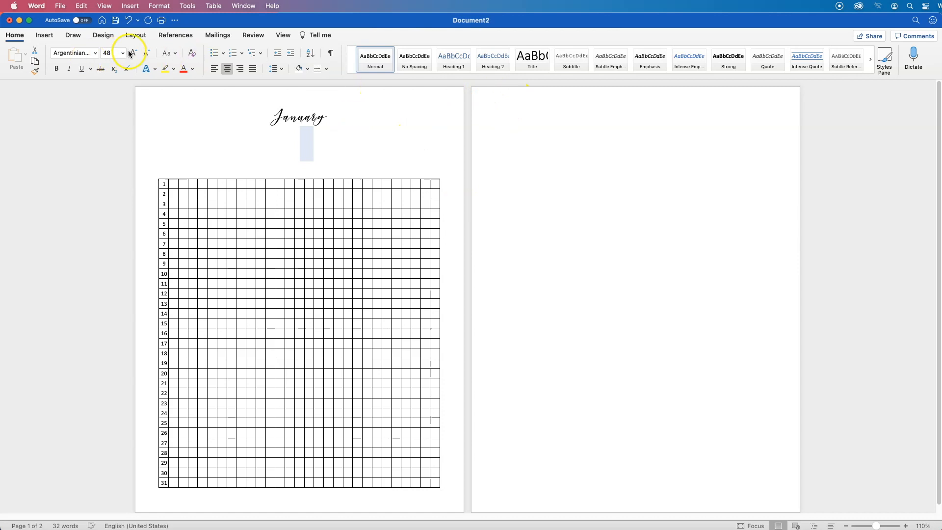
click(146, 51)
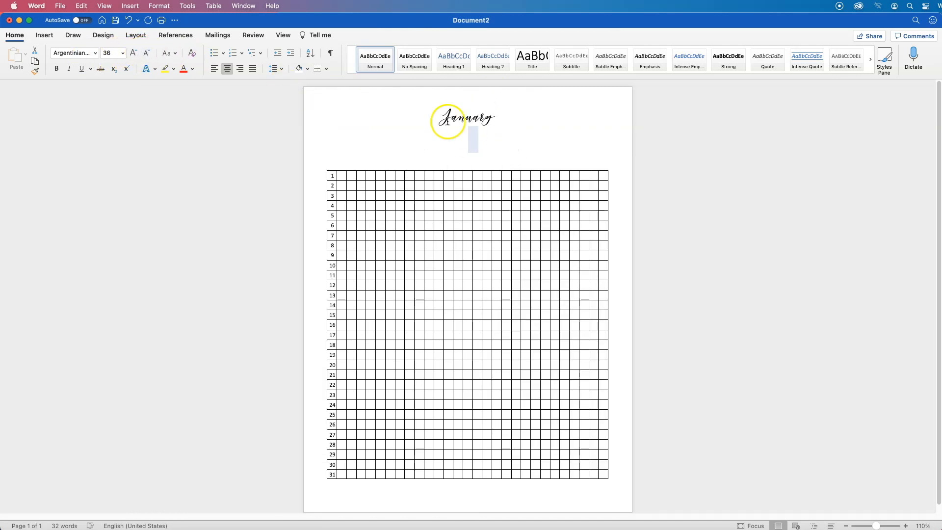
click(479, 134)
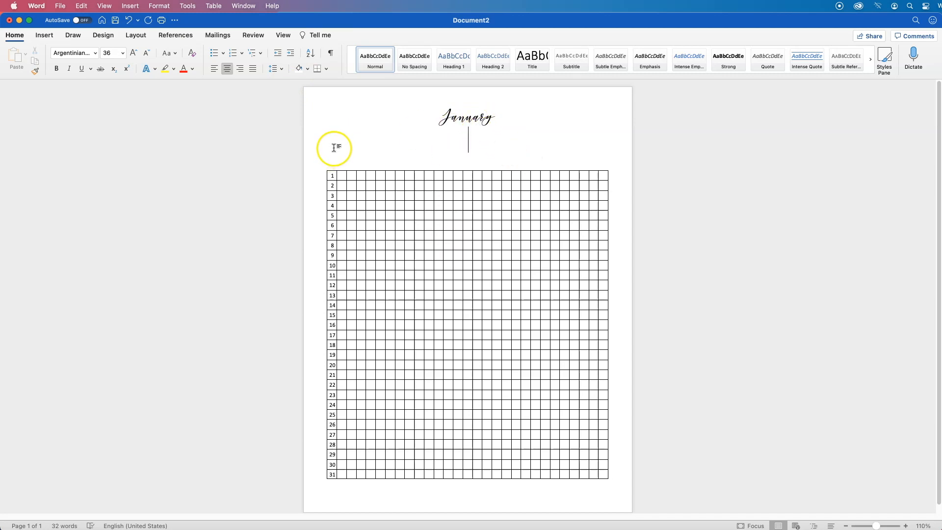
Show the page gridlines and align the whole table to the left margin
click(283, 35)
click(176, 61)
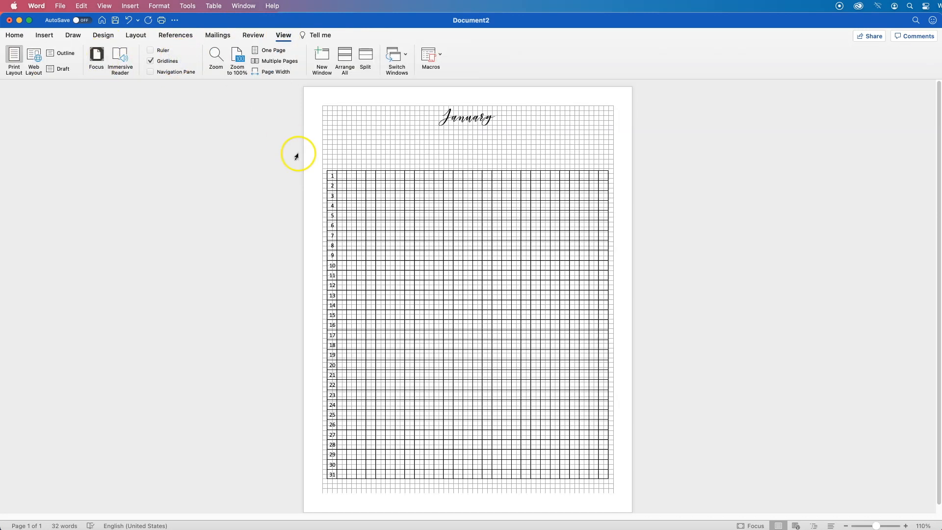
click(343, 176)
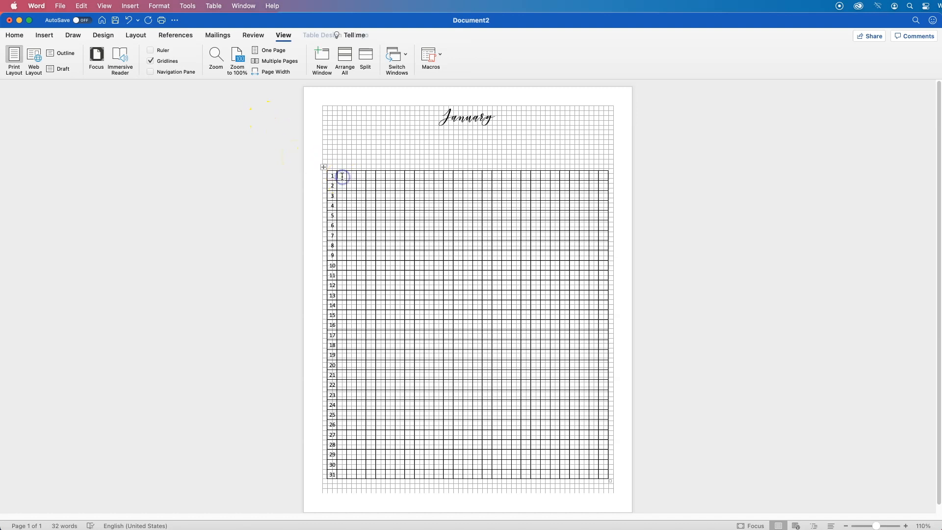
click(16, 35)
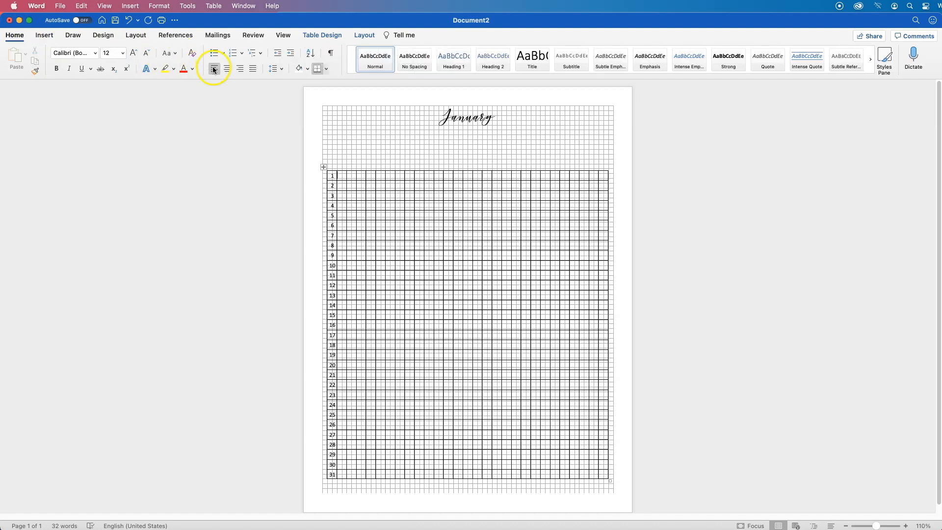
click(324, 166)
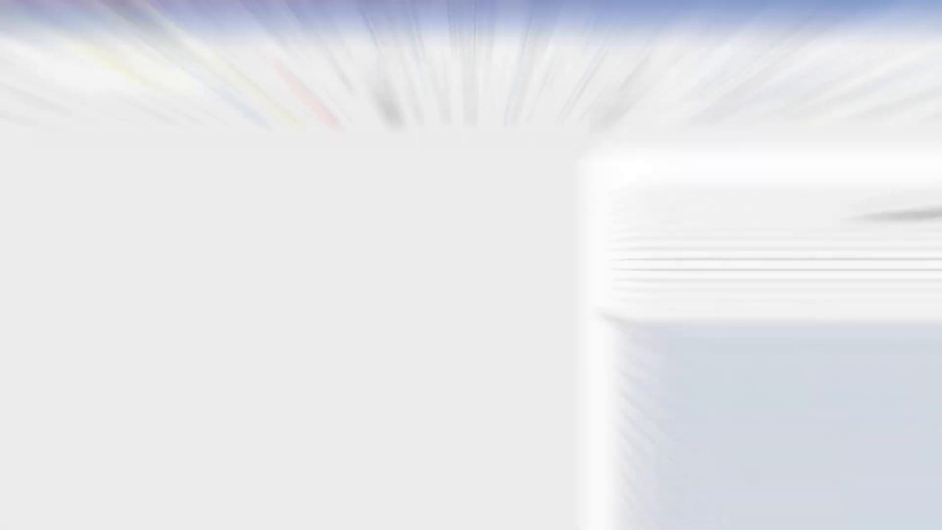
Draw a straight line about 1.35" long, slanting up and right from the top right corner of the cell numbered 1
click(79, 65)
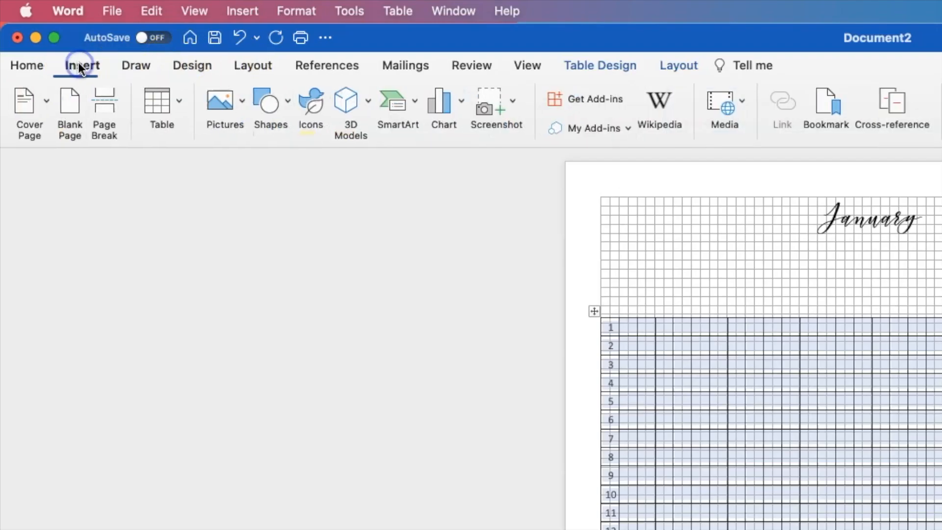
click(275, 105)
click(298, 158)
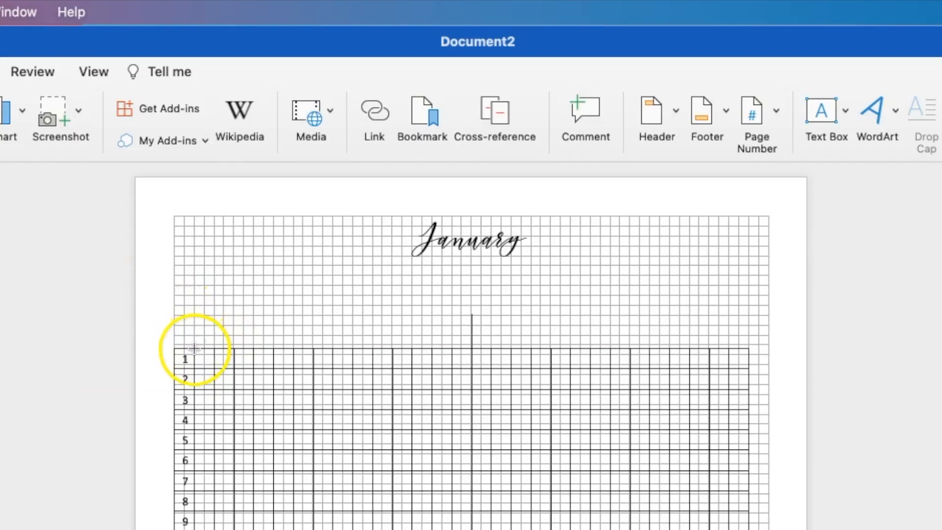
mouse_move(194, 348)
mouse_down()
mouse_move(214, 309)
mouse_move(215, 358)
mouse_move(212, 348)
mouse_move(255, 348)
mouse_move(254, 256)
mouse_up()
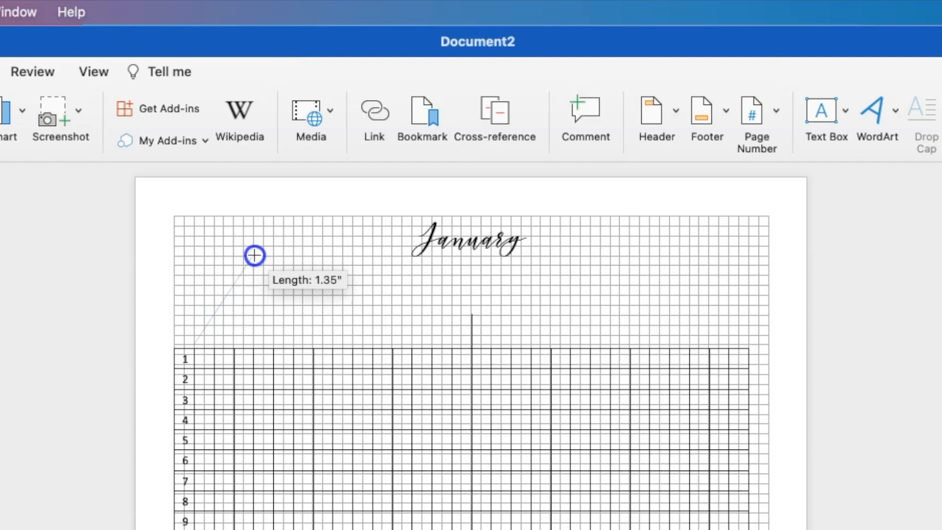
drag(254, 255, 254, 255)
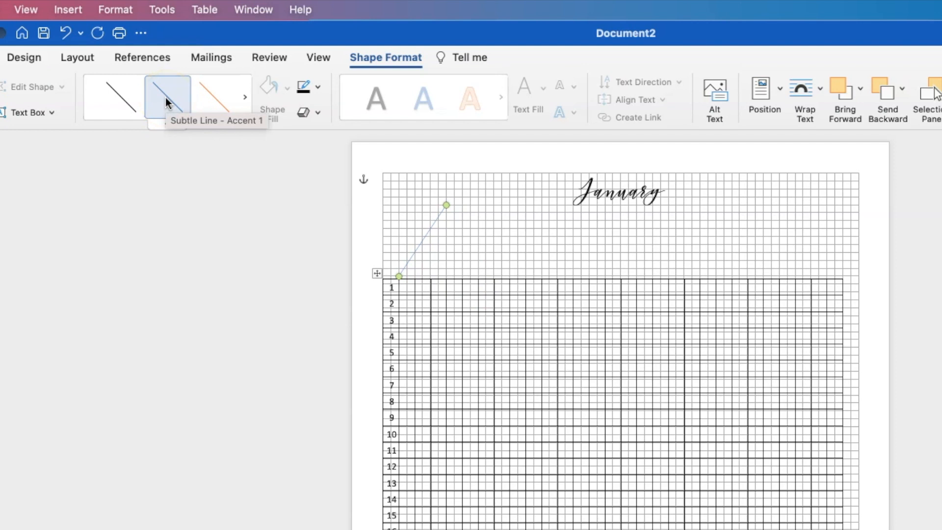
Make the slanted line's outline black with a weight of ¾ pt
click(316, 88)
click(323, 158)
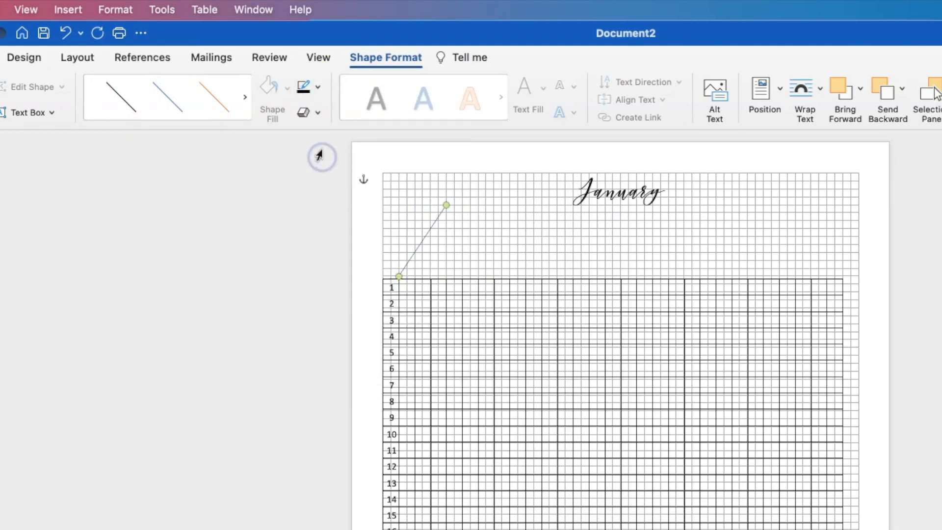
click(320, 88)
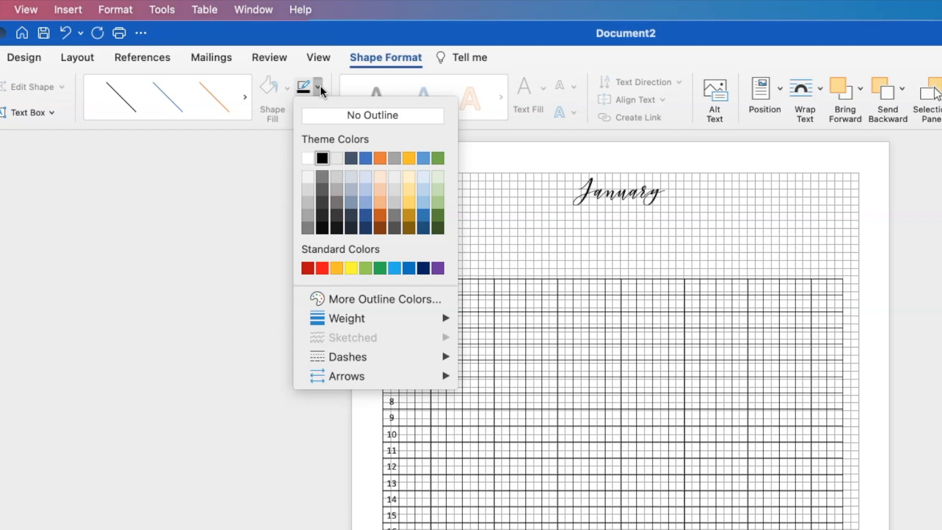
mouse_move(389, 319)
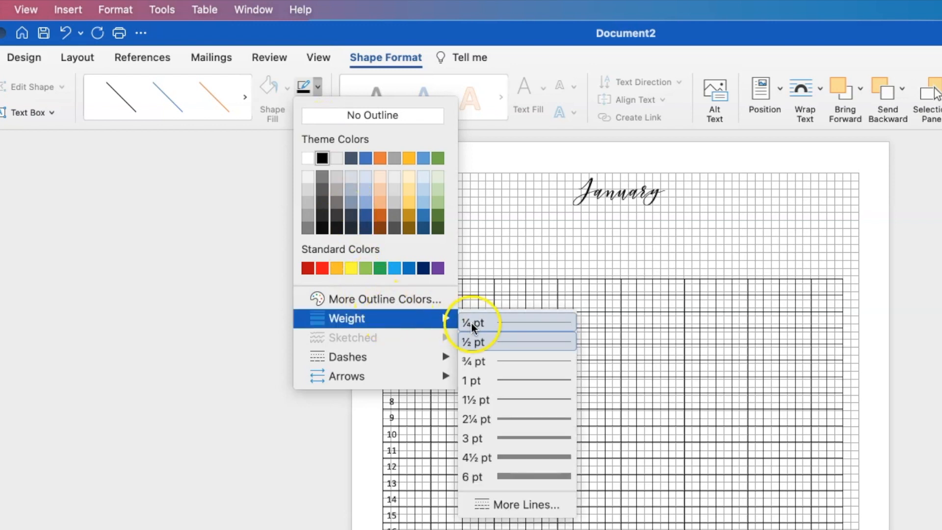
click(526, 359)
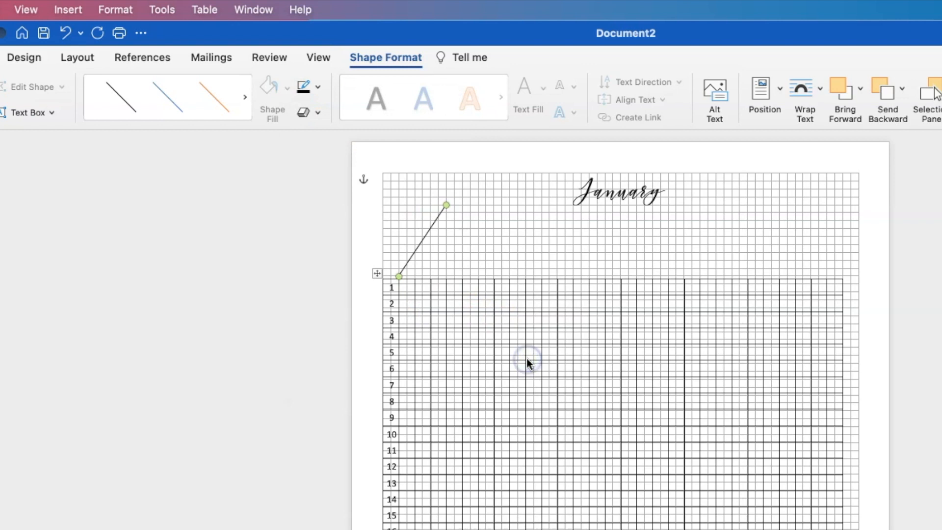
Duplicate the slanted line and place the copy level with it, starting at the left border of the table's second-to-last column
click(418, 248)
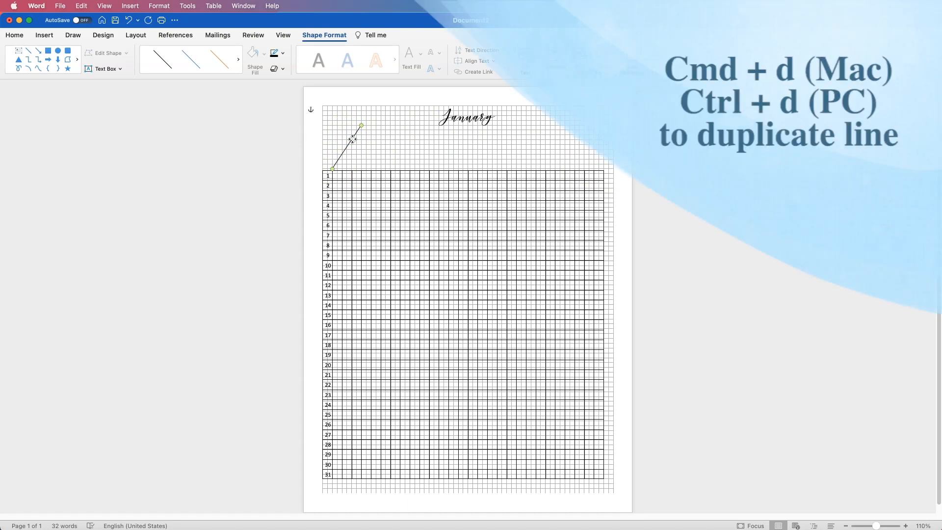
drag(339, 126, 592, 144)
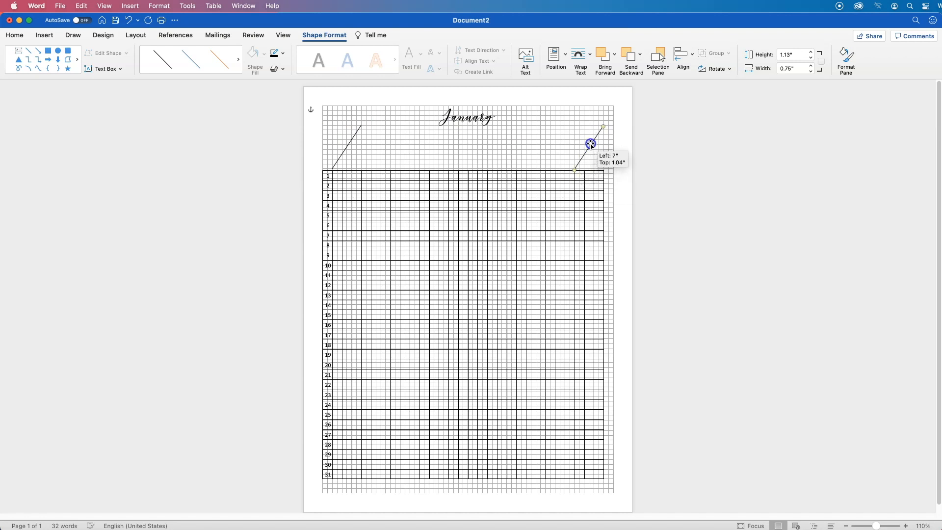
drag(592, 145, 603, 145)
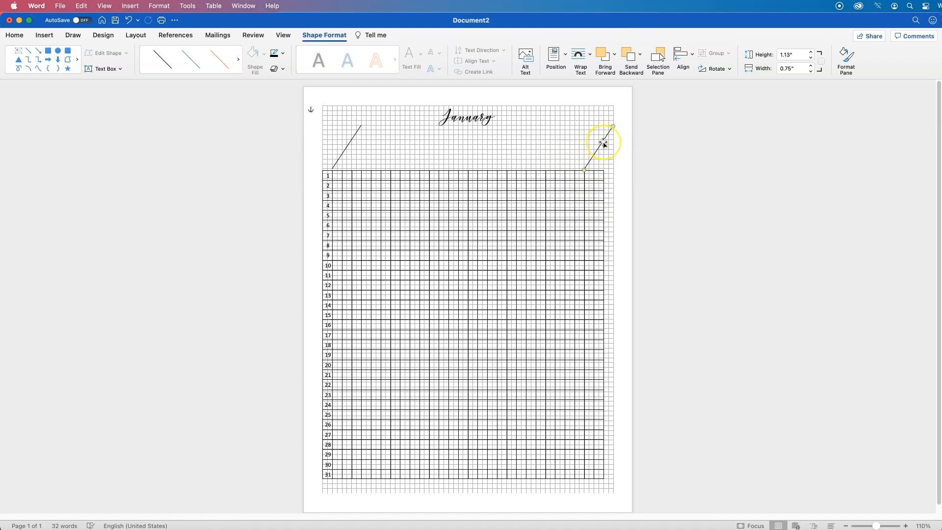
key(Down)
key(Up)
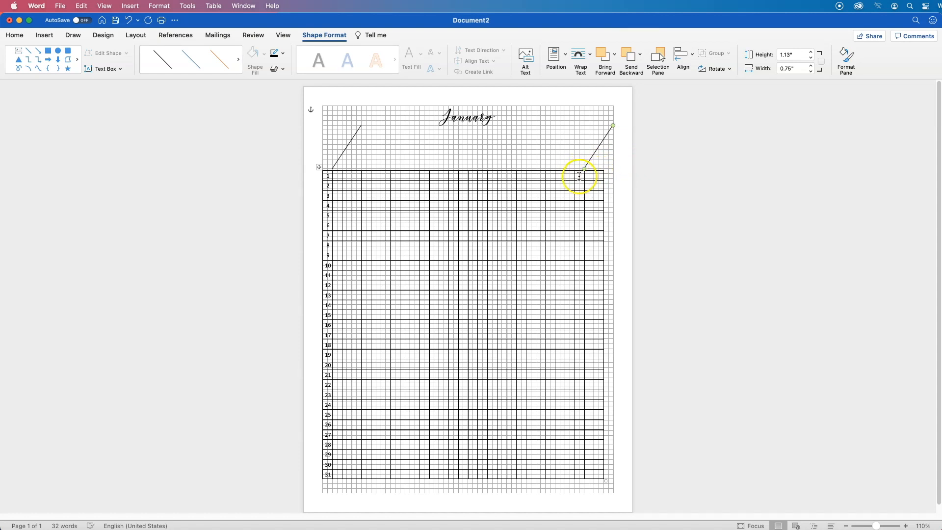
click(579, 176)
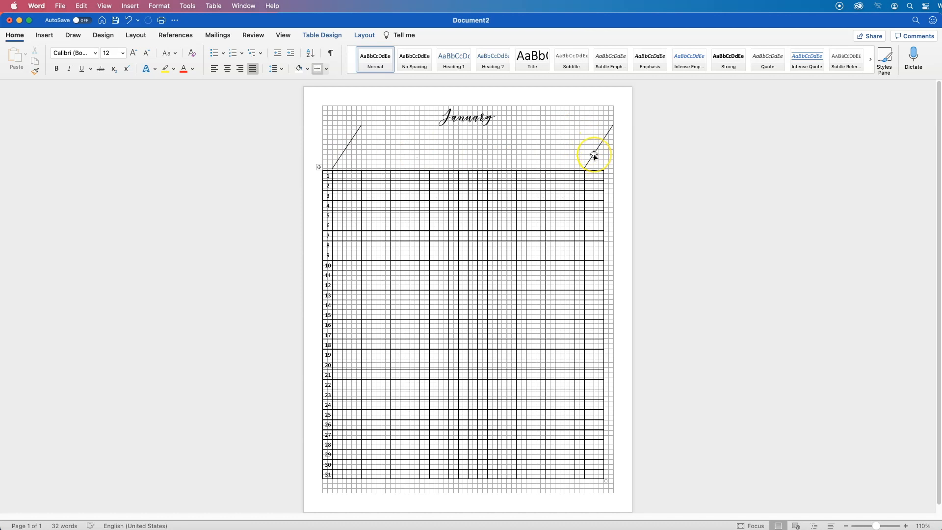
Make 25 duplicates of the slanted line above the first column and hide the page gridlines
click(344, 151)
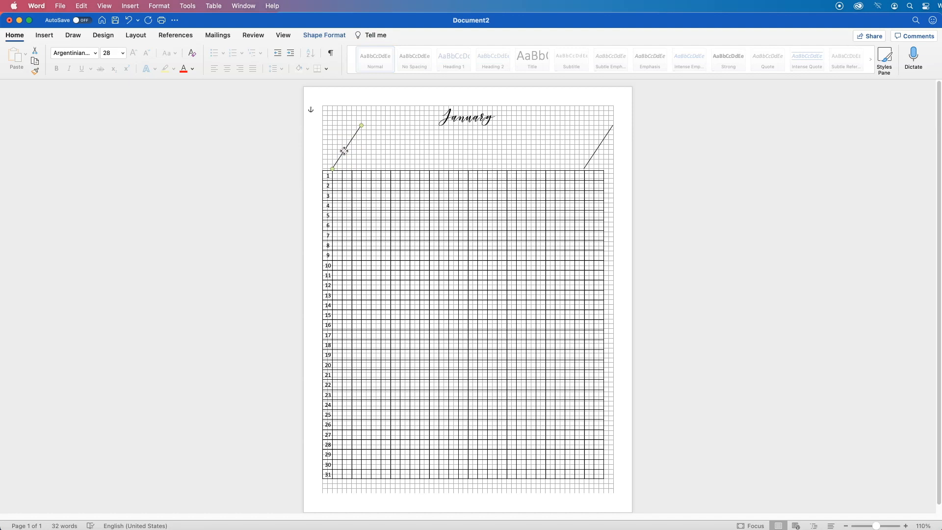
key(super+d)
key(super+d)
key(super+d)
key(super+d)
key(super+d)
key(super+d)
key(super+d)
key(super+d)
key(super+d)
key(super+d)
key(super+d)
key(super+d)
key(super+d)
key(super+d)
key(super+d)
key(super+d)
key(super+d)
key(super+d)
key(super+d)
key(super+d)
key(super+d)
click(283, 35)
click(151, 61)
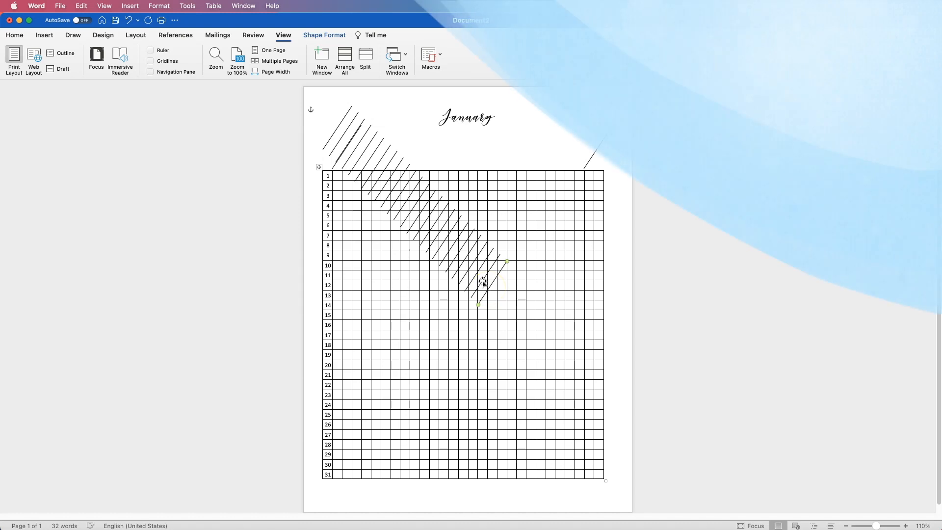
Select all the slanted lines together, including the original and the one above the table's right end
shift+click(589, 152)
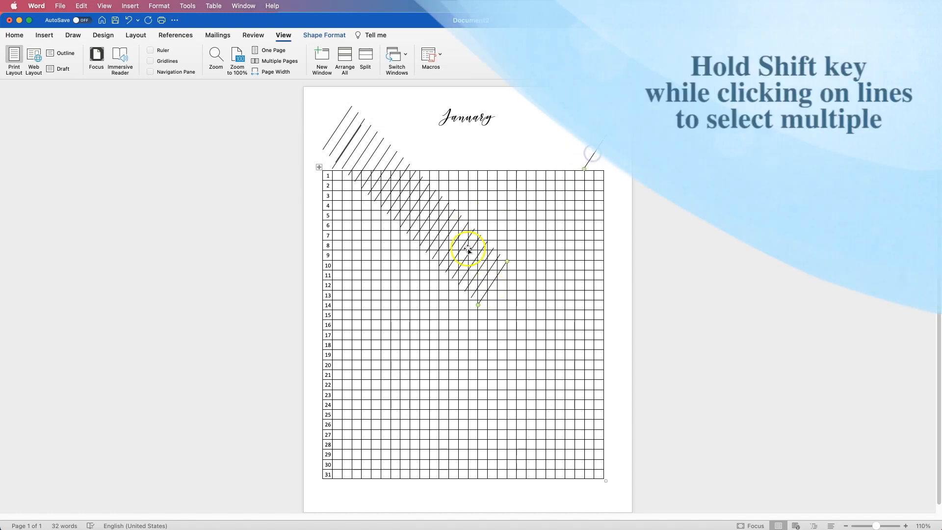
shift+click(490, 271)
shift+click(482, 265)
shift+click(476, 259)
shift+click(467, 253)
shift+click(462, 247)
shift+click(456, 240)
shift+click(450, 234)
shift+click(424, 207)
shift+click(419, 200)
shift+click(412, 194)
shift+click(406, 187)
shift+click(400, 181)
shift+click(394, 173)
shift+click(388, 167)
shift+click(381, 160)
shift+click(375, 153)
shift+click(370, 142)
shift+click(365, 134)
shift+click(352, 137)
shift+click(338, 143)
shift+click(330, 139)
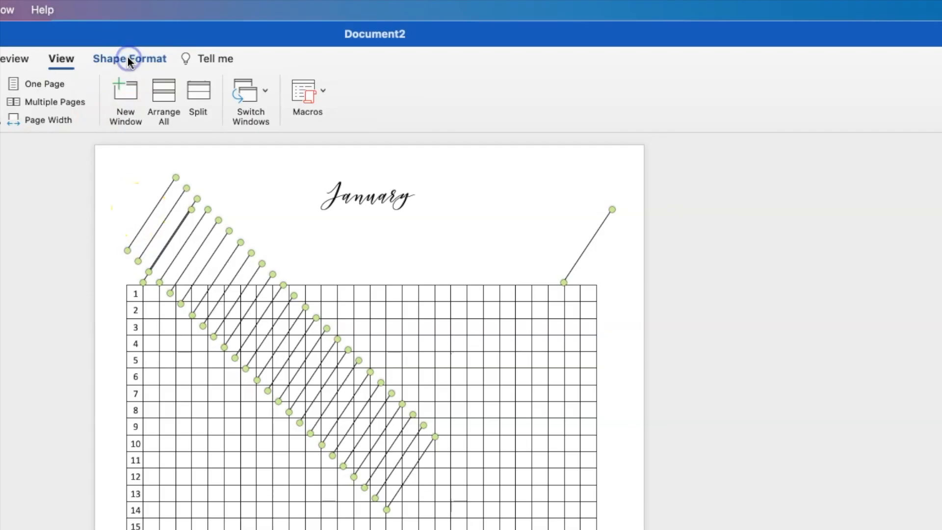
Align the selected slanted lines to the top and distribute them horizontally
click(126, 59)
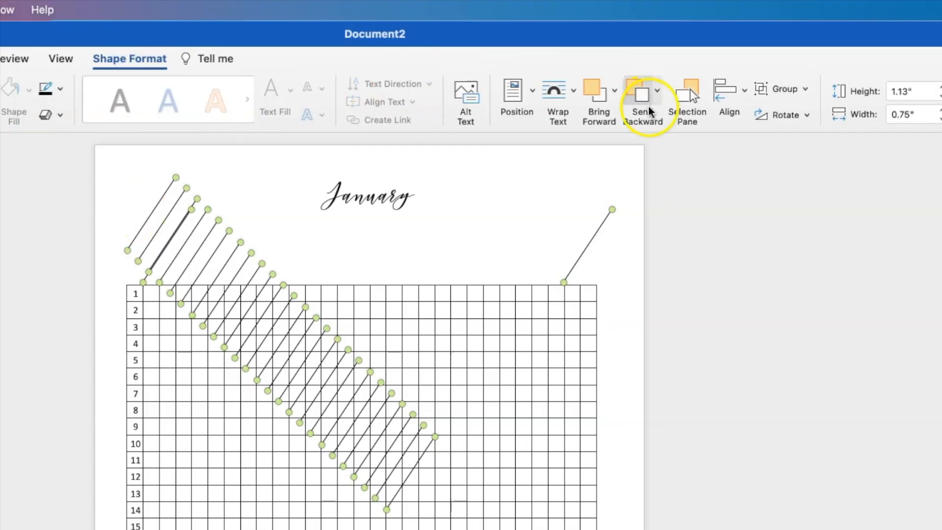
click(734, 90)
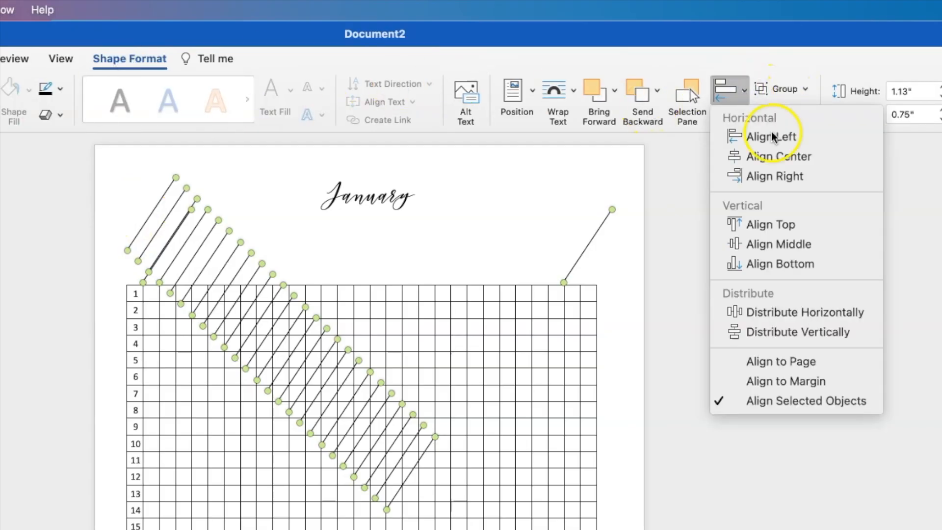
click(838, 226)
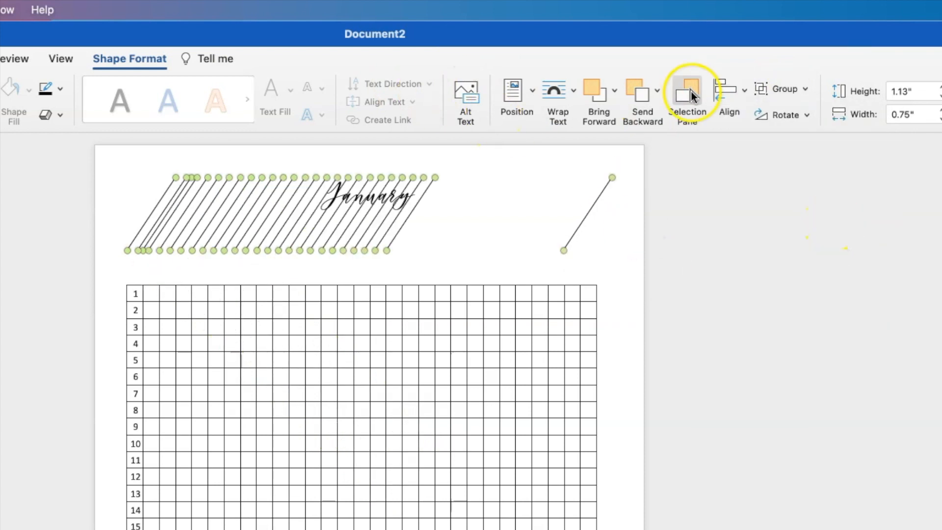
click(717, 92)
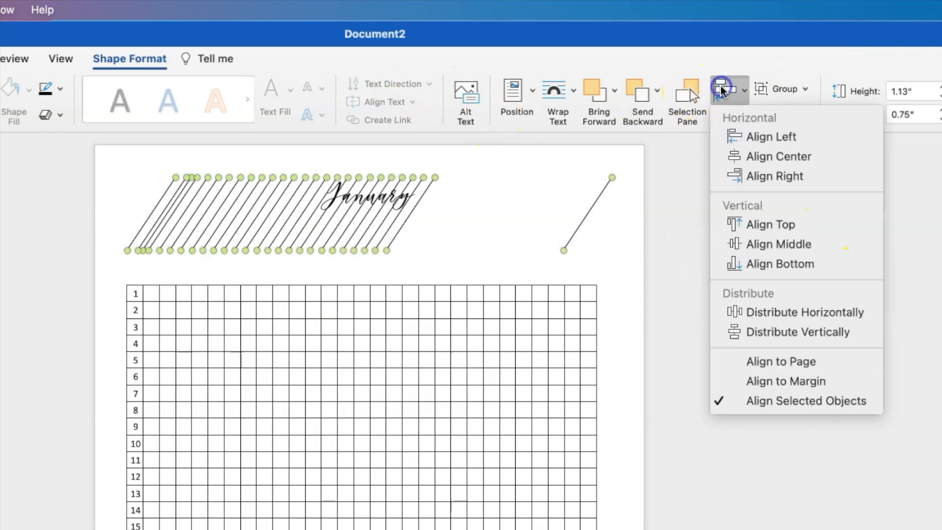
click(786, 314)
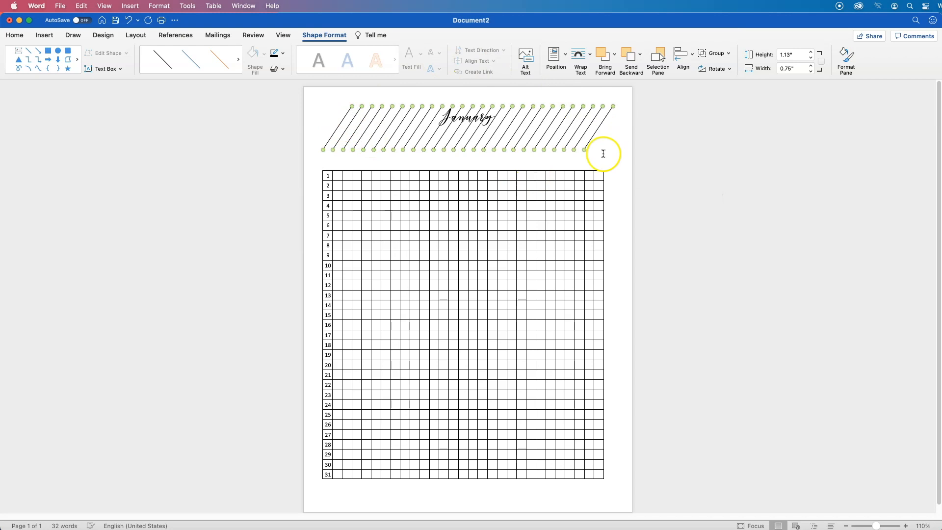
Group the slanted lines and move the group down onto the table's top edge, with the first line starting at the number column's right border
click(714, 57)
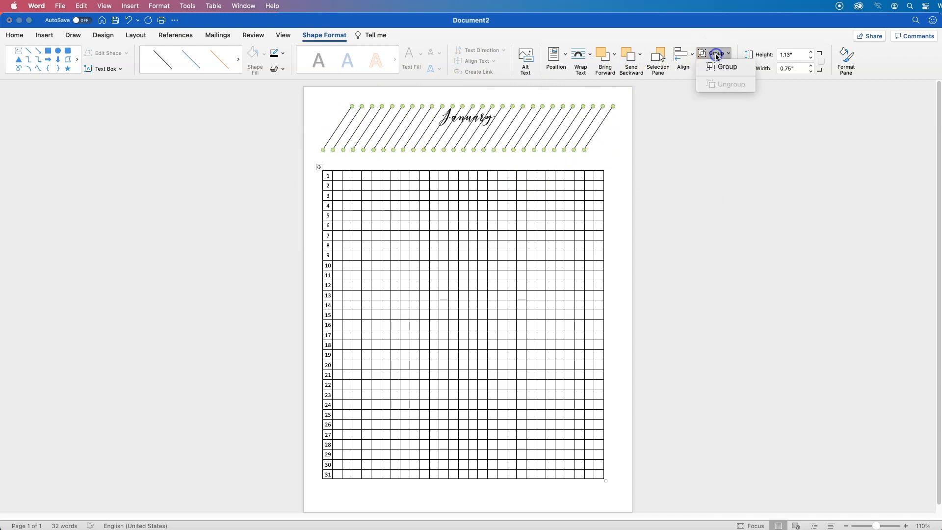
click(718, 65)
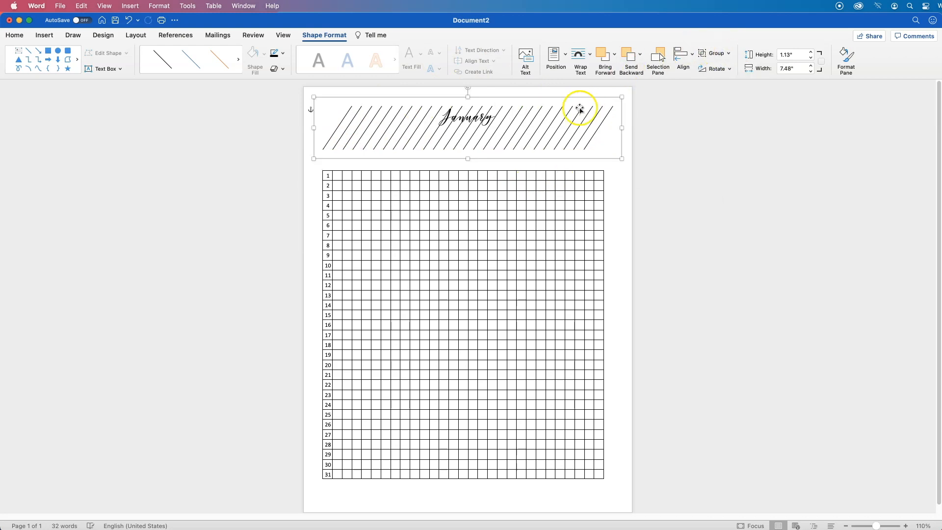
drag(564, 131, 575, 148)
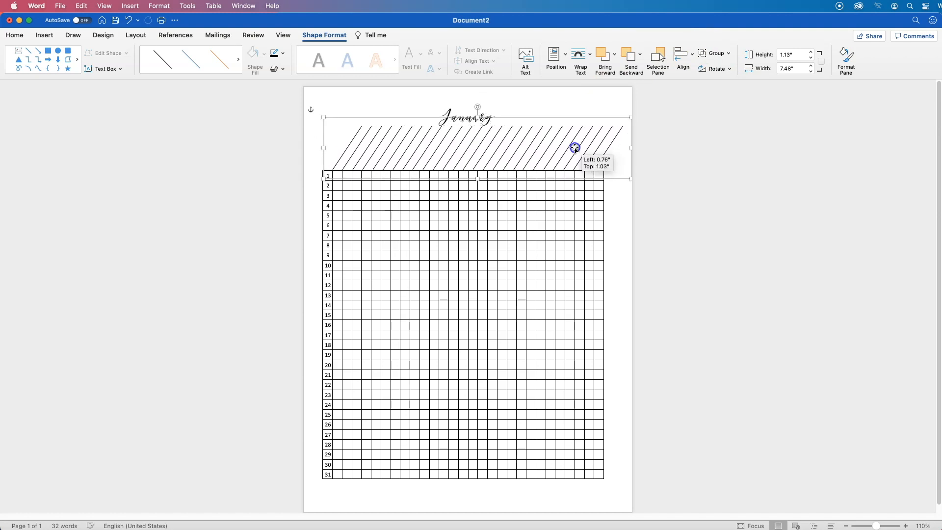
drag(576, 147, 575, 148)
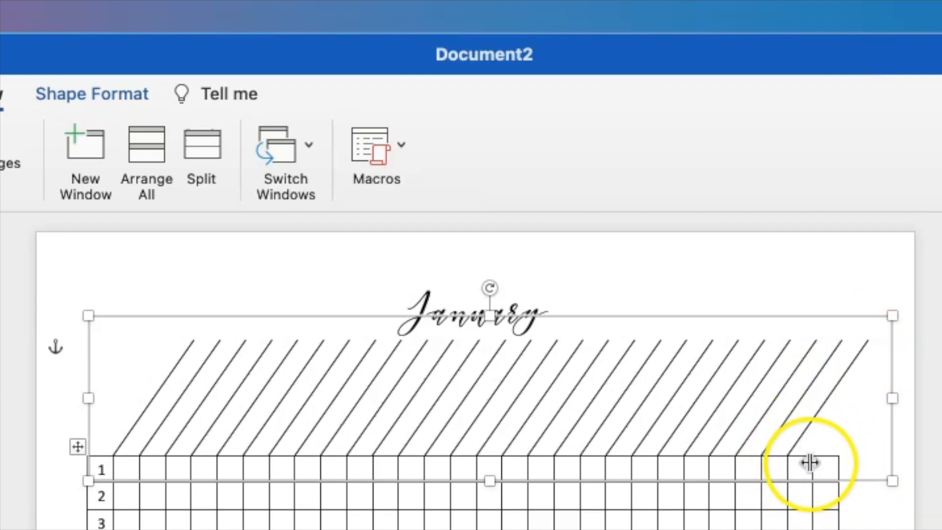
Narrow the group of slanted lines to match the column spacing and nudge it so each line meets a column border
drag(894, 397, 867, 408)
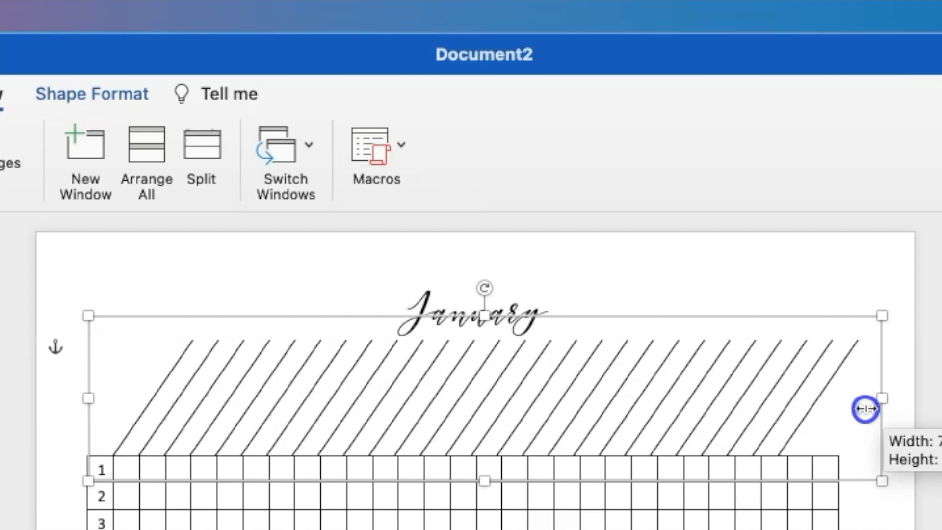
mouse_move(866, 408)
mouse_down()
mouse_move(898, 399)
mouse_move(868, 403)
mouse_up()
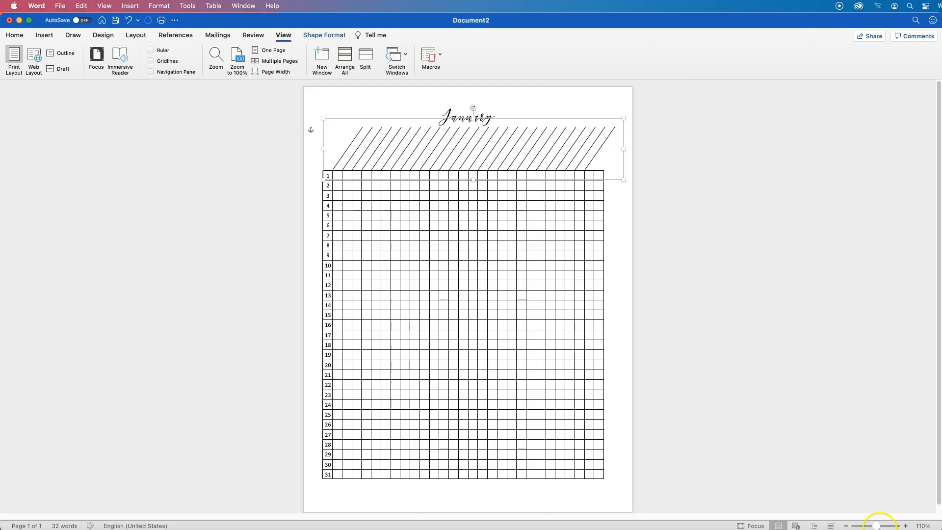
click(886, 526)
drag(886, 526, 891, 526)
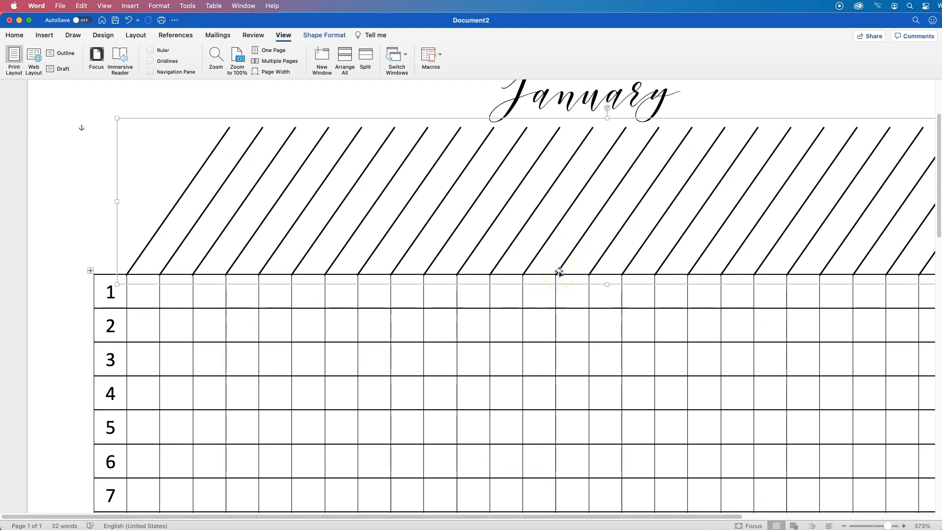
key(Up)
key(Up)
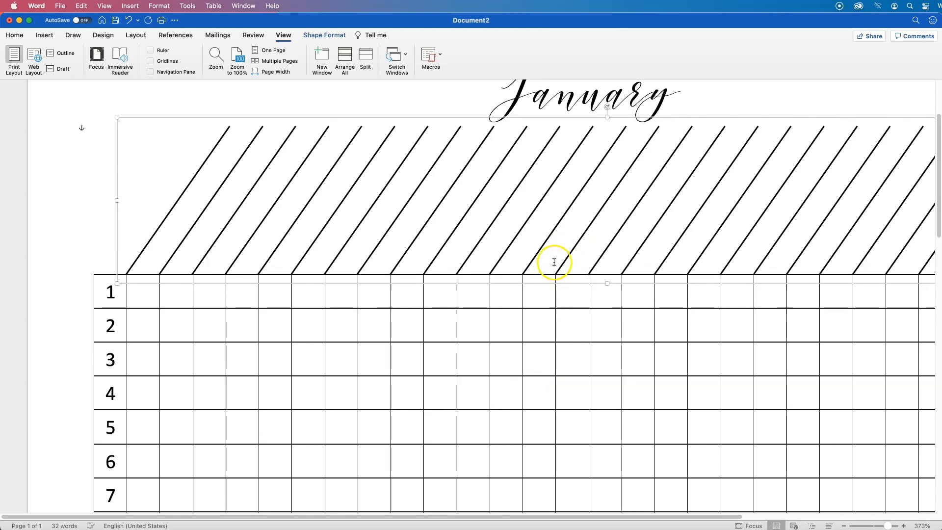
key(Right)
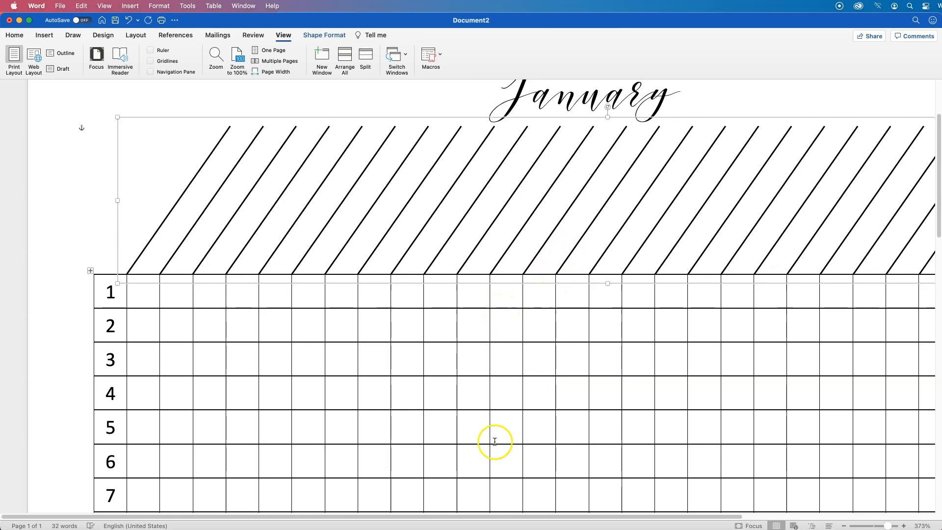
drag(509, 516, 656, 496)
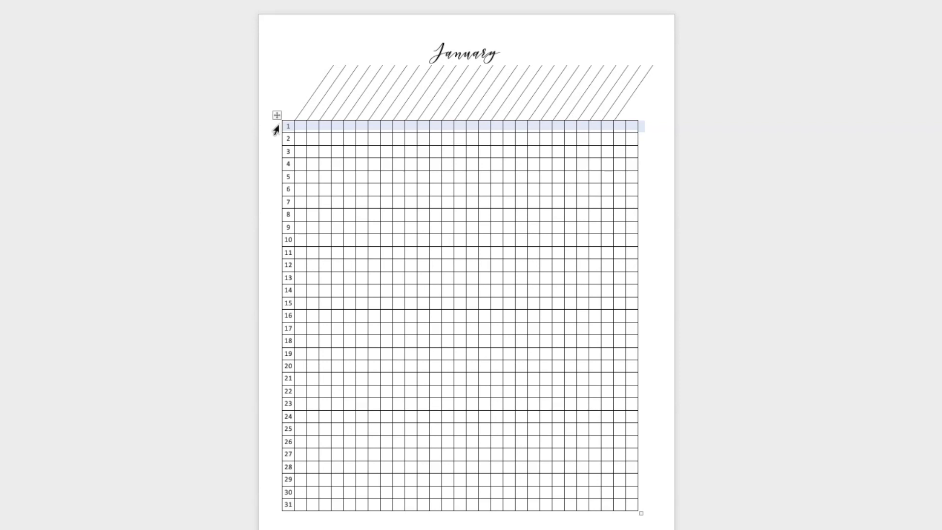
Shade every odd-numbered table row from 1 to 31 with the light gray theme color
super+click(278, 151)
super+click(277, 177)
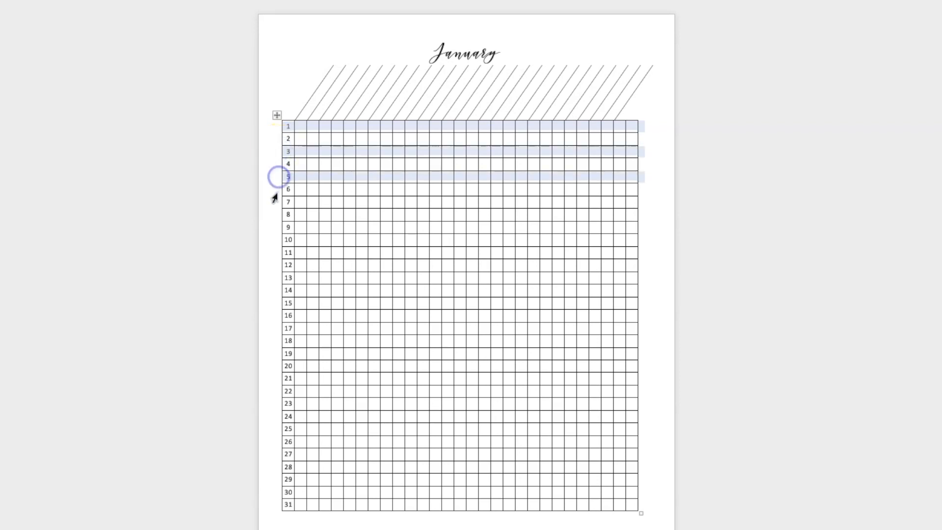
super+click(277, 202)
super+click(277, 227)
super+click(277, 253)
super+click(277, 277)
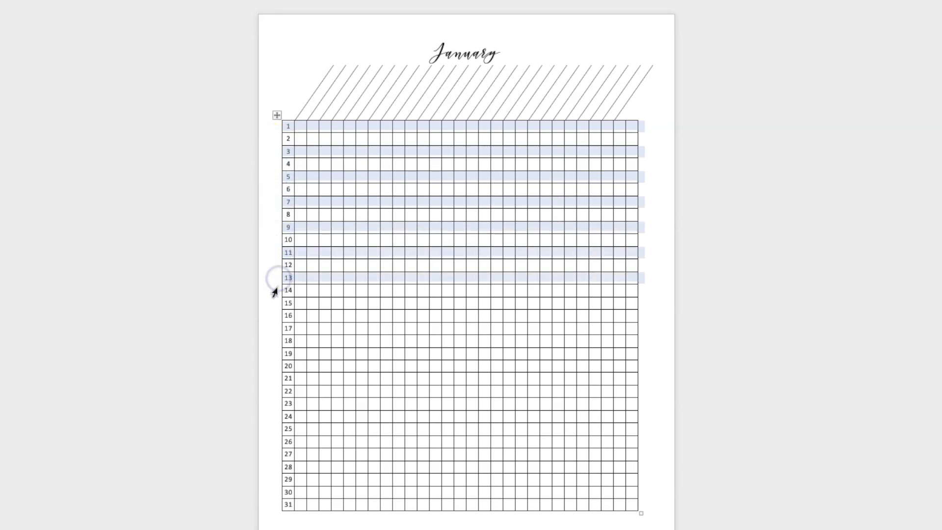
super+click(277, 303)
super+click(277, 328)
super+click(278, 354)
super+click(277, 378)
super+click(277, 403)
super+click(278, 429)
super+click(278, 454)
super+click(277, 479)
super+click(278, 505)
click(329, 35)
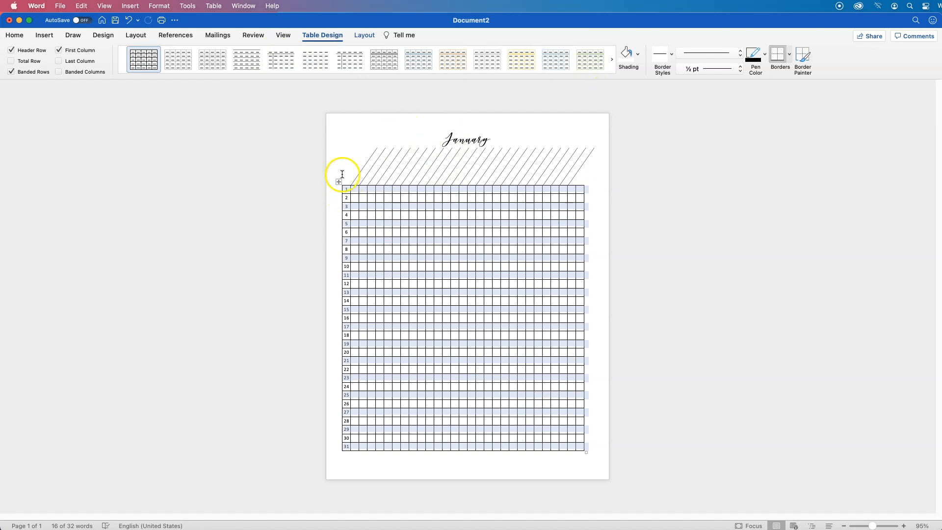
click(639, 55)
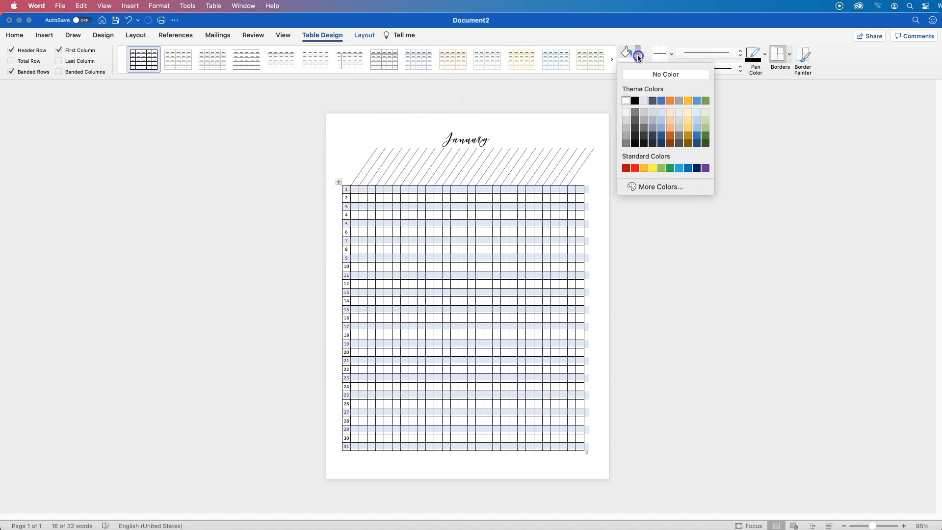
click(643, 100)
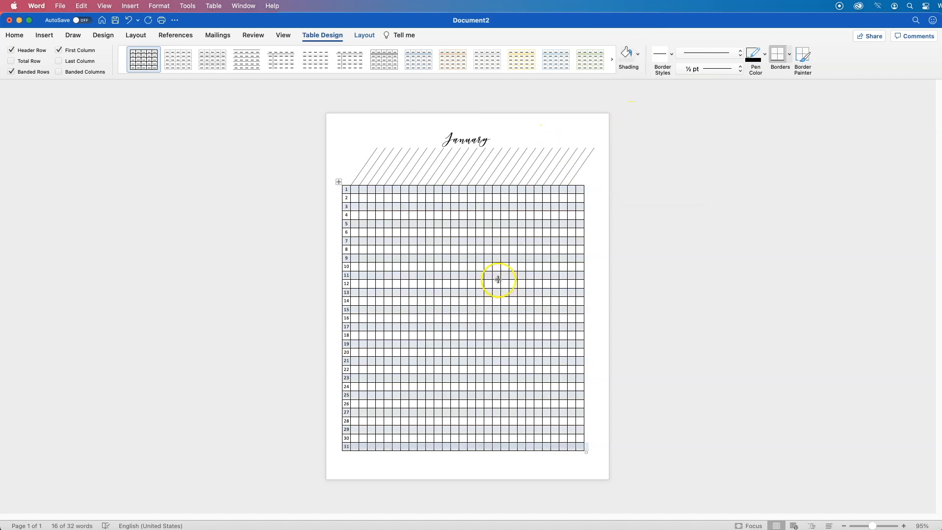
click(333, 338)
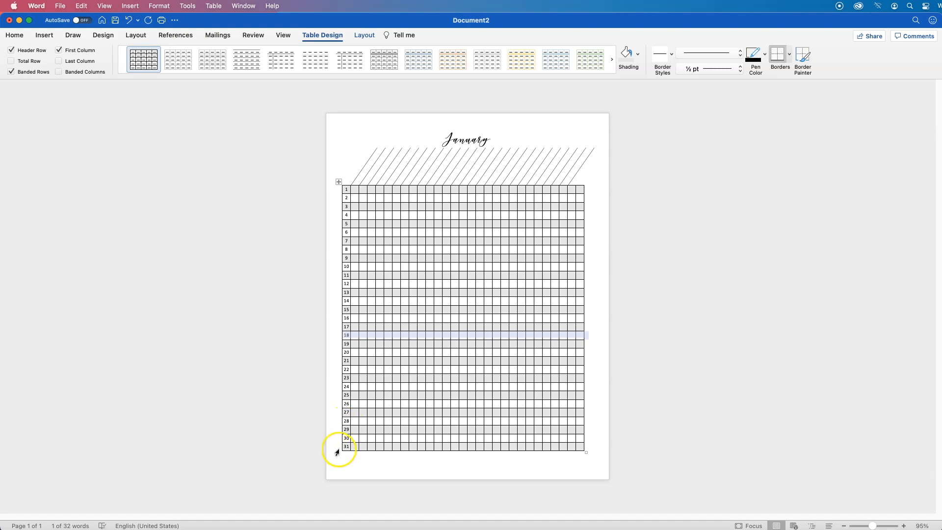
Delete rows 29 to 31 from the table and change the page title to February
click(338, 445)
drag(338, 445, 338, 431)
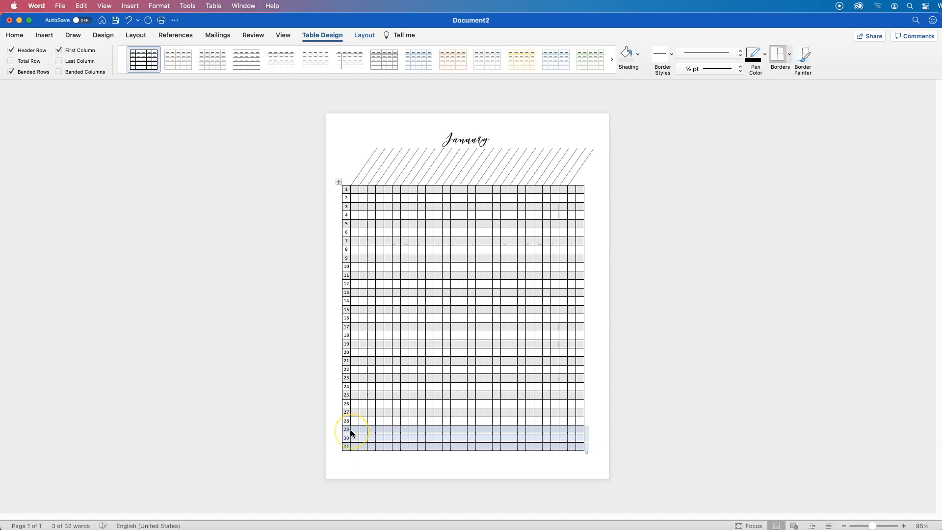
right_click(357, 432)
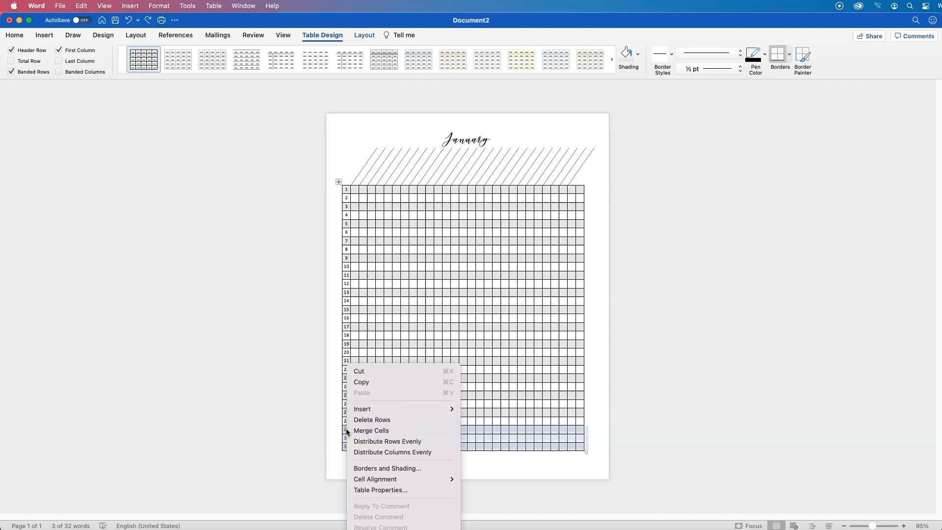
click(372, 420)
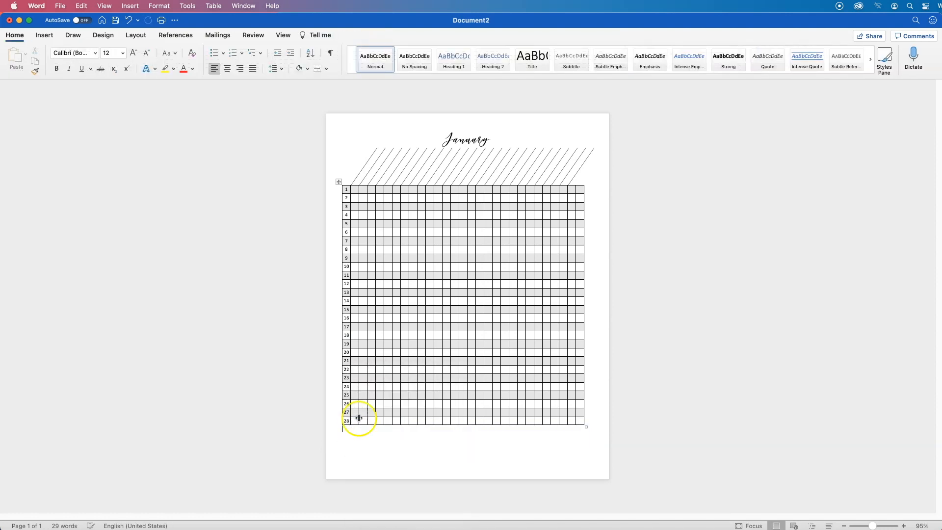
double_click(470, 142)
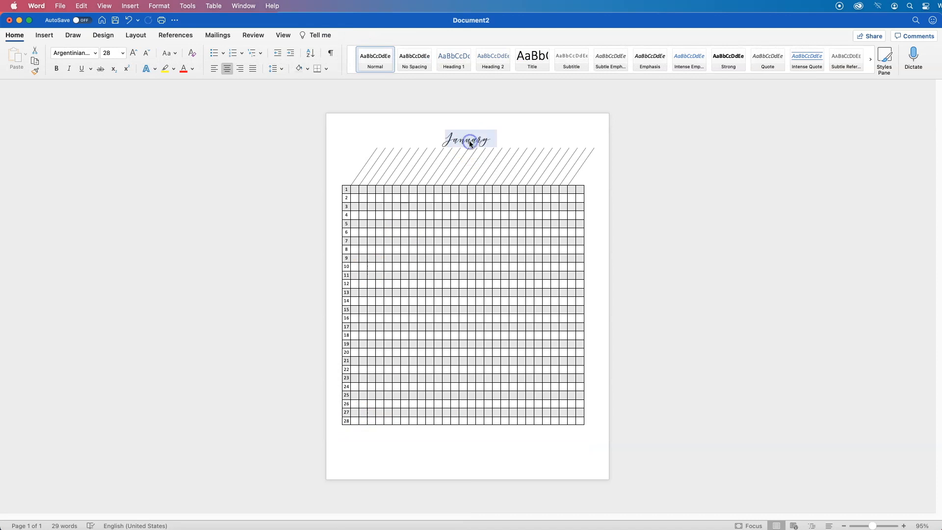
text(Februar)
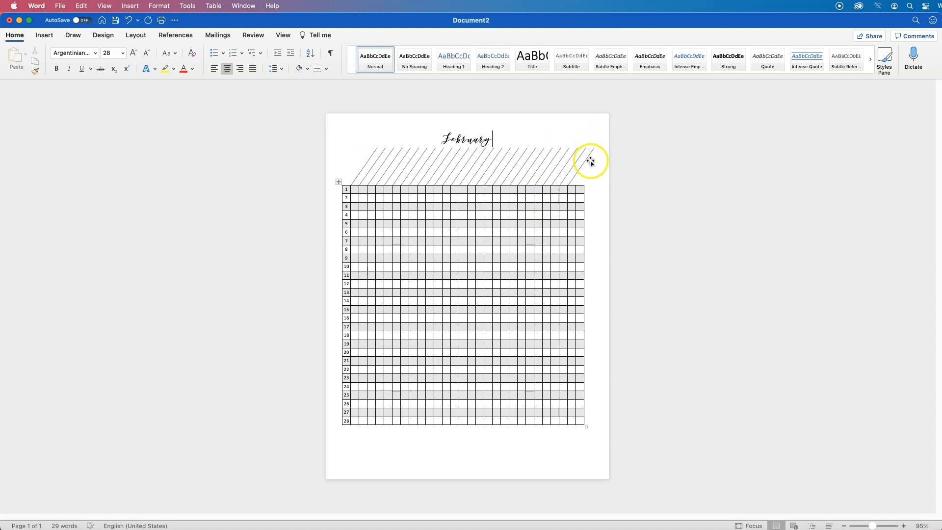
Give the table's last two columns white shading and remove all their borders
click(575, 183)
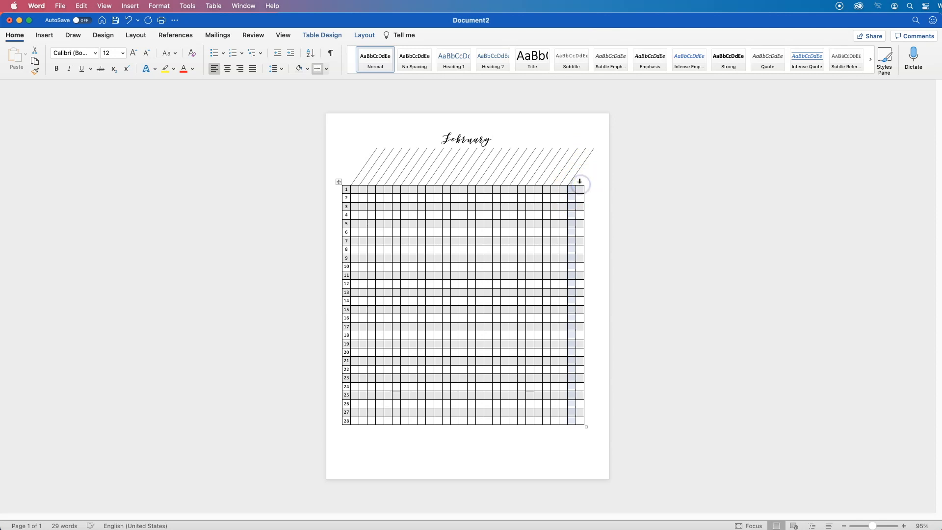
shift+click(580, 183)
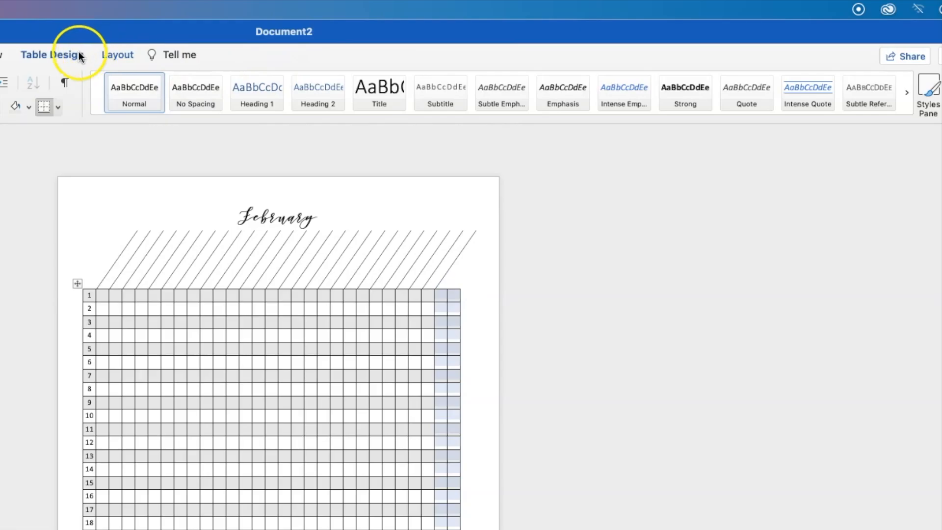
click(78, 56)
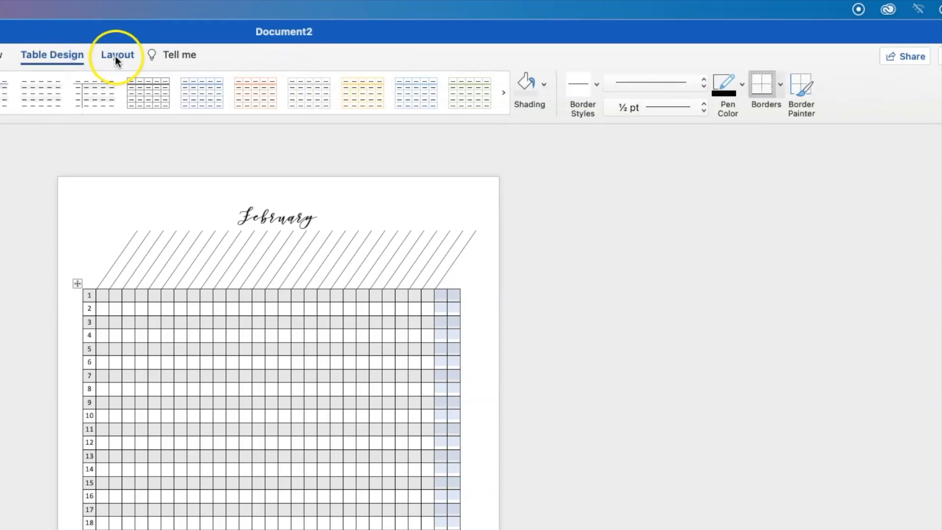
click(545, 85)
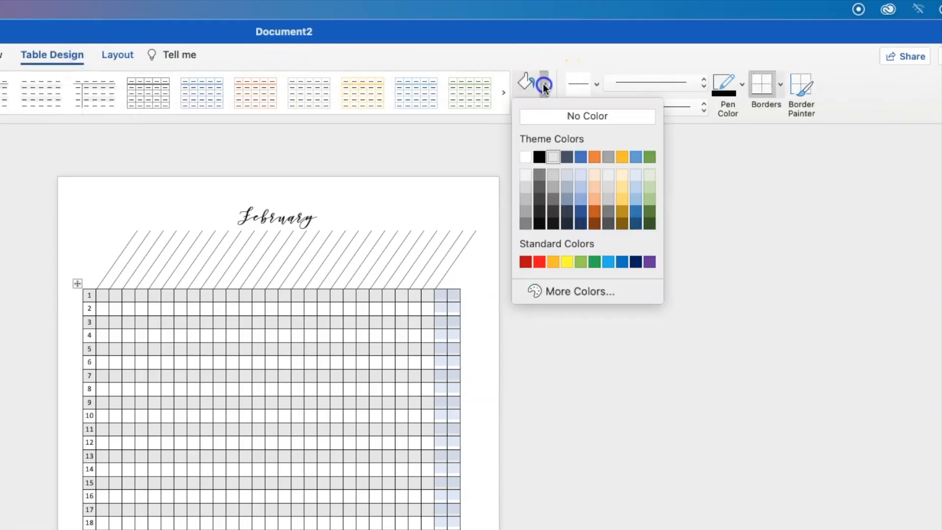
click(524, 157)
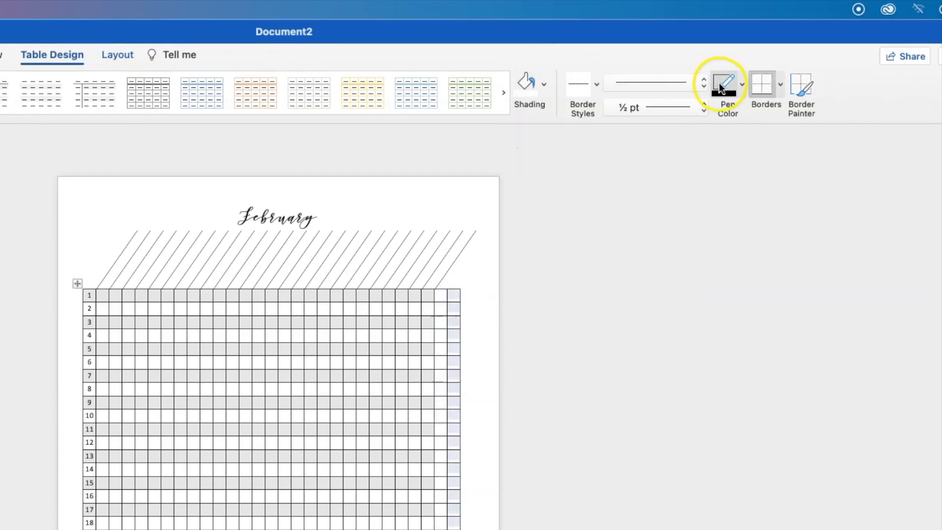
click(781, 85)
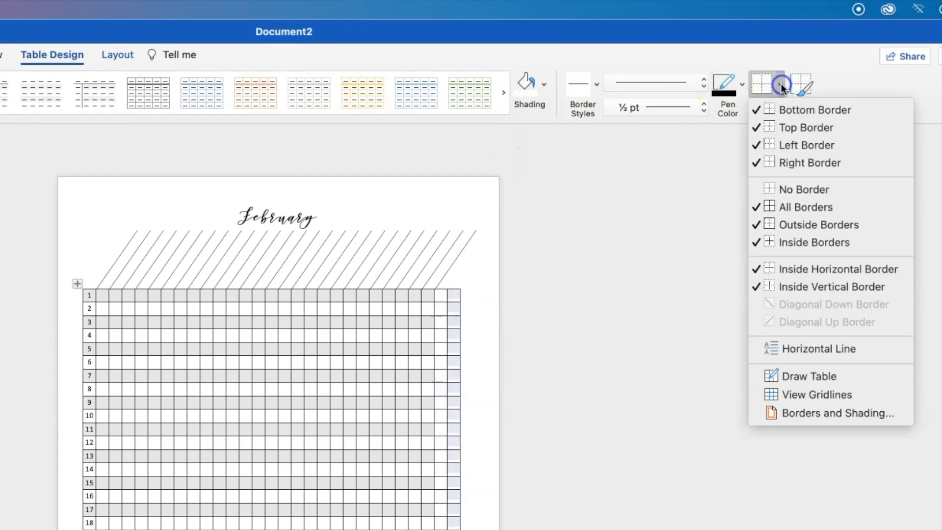
click(780, 190)
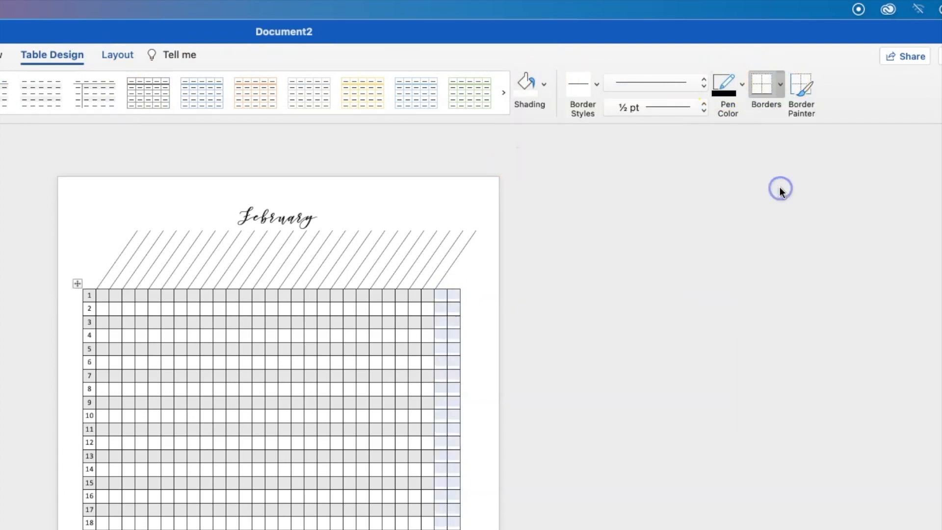
Add a right border to the last bordered column of the February table
click(430, 283)
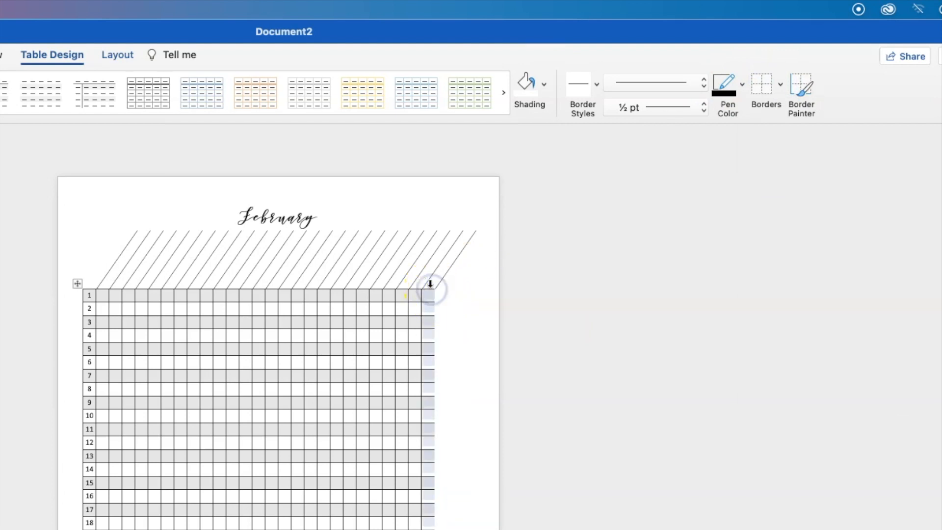
click(781, 84)
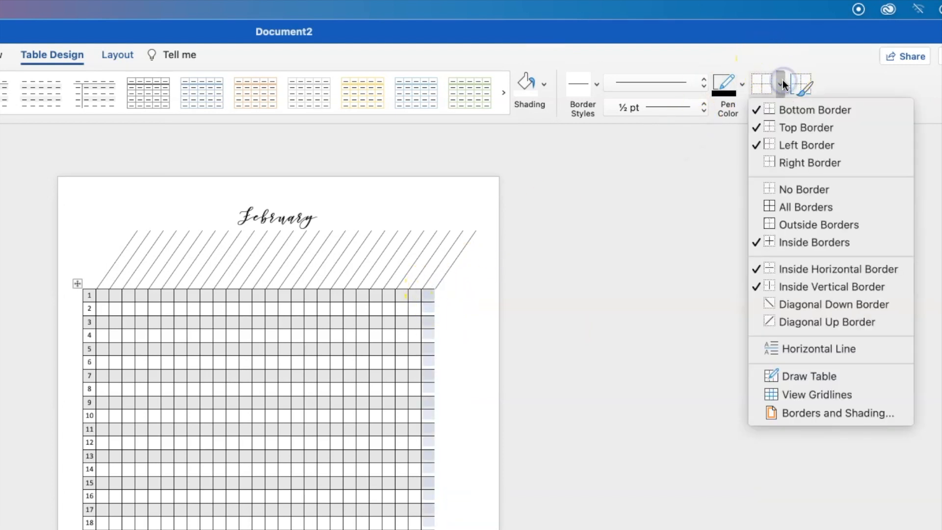
click(797, 161)
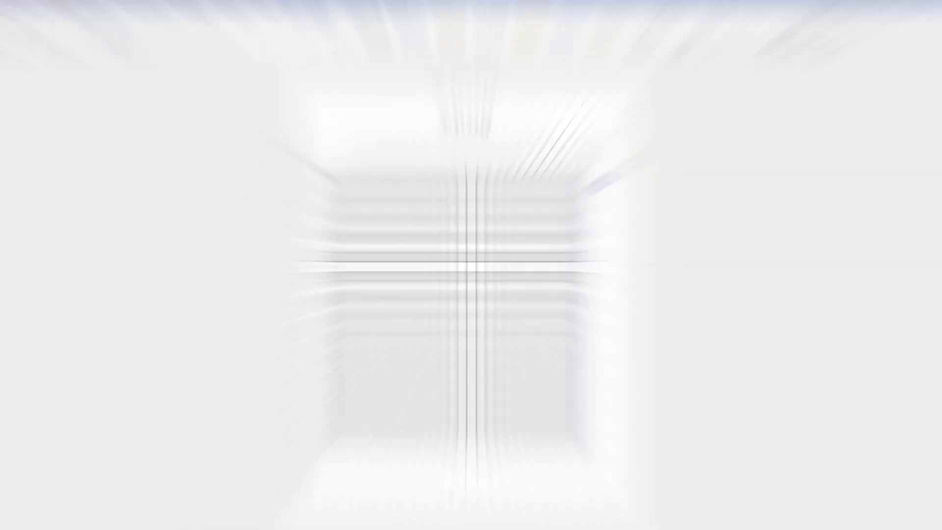
click(452, 302)
click(579, 194)
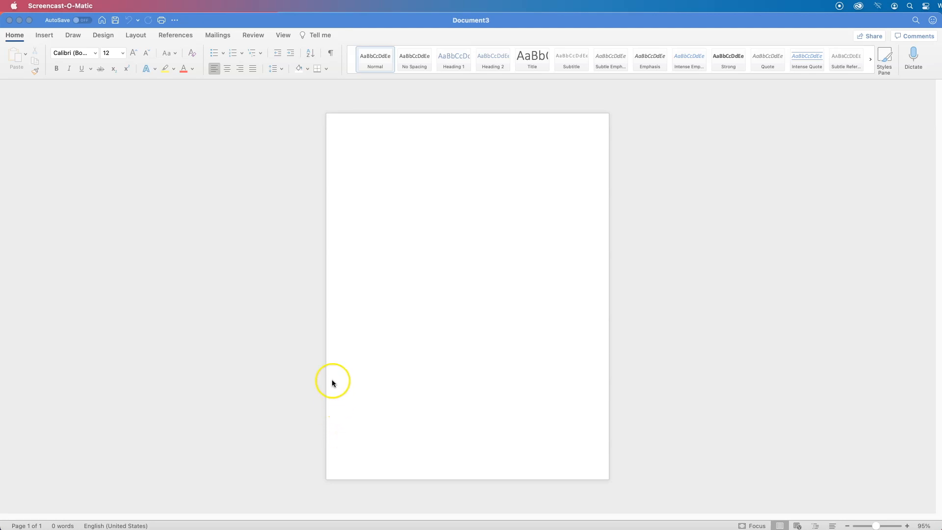
Apply a narrower margin preset to the new blank document
click(267, 23)
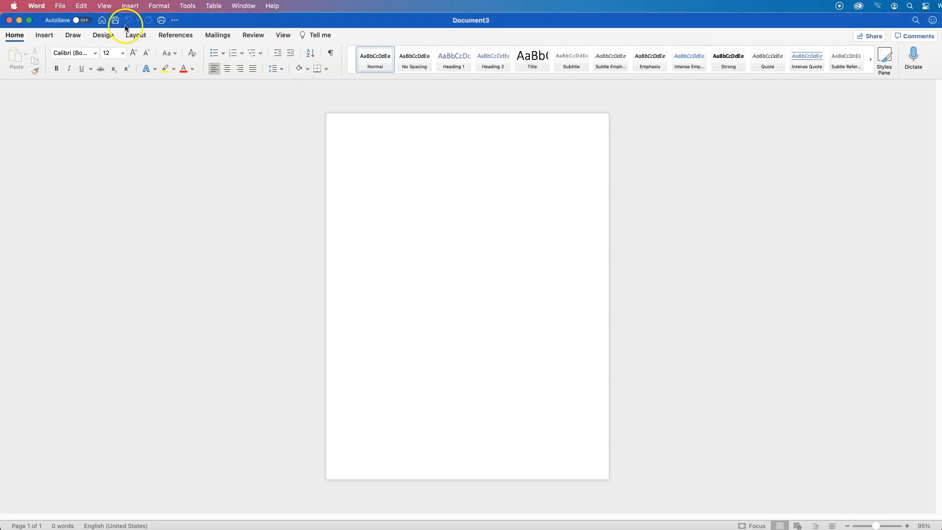
click(43, 35)
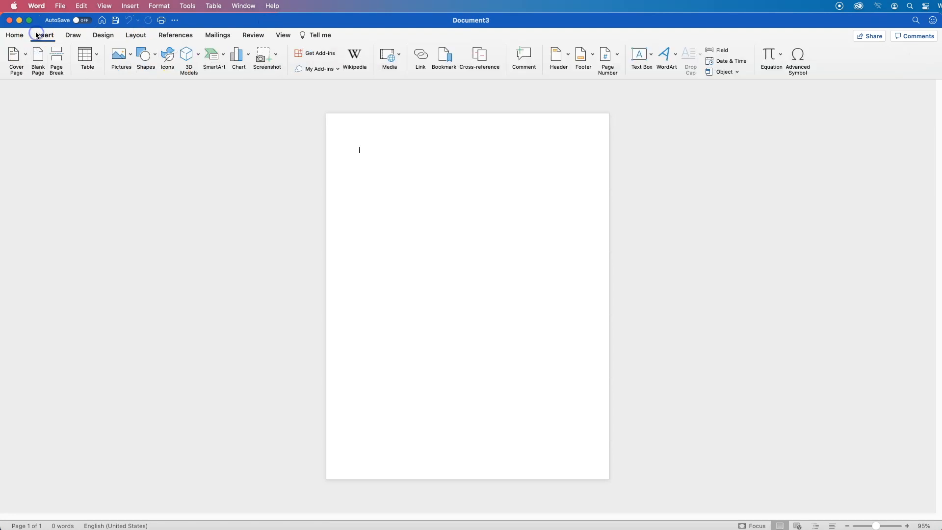
click(130, 36)
click(15, 54)
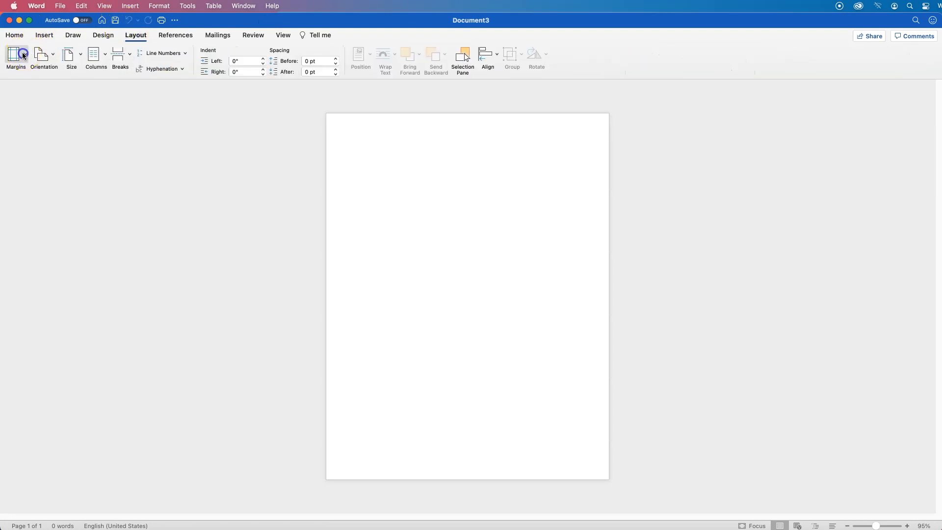
click(48, 107)
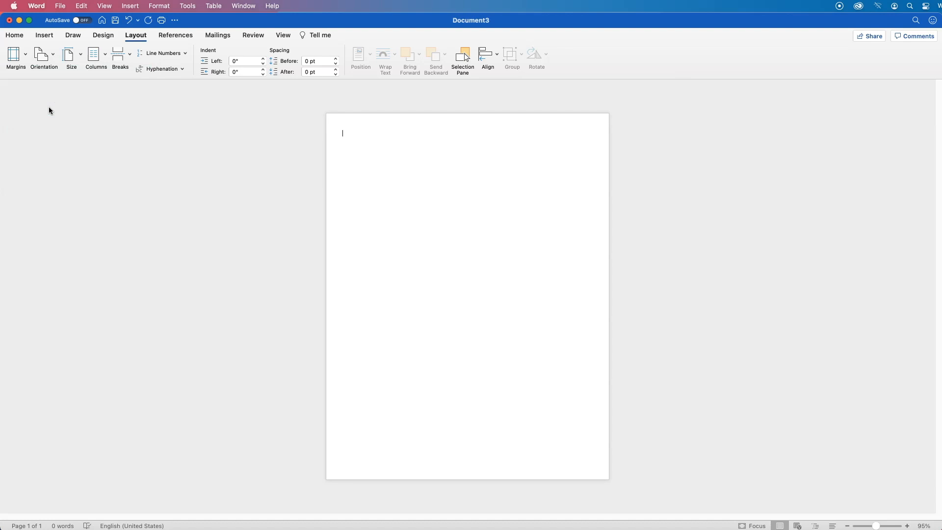
Insert a table with one row and two columns at the start of the page
click(368, 134)
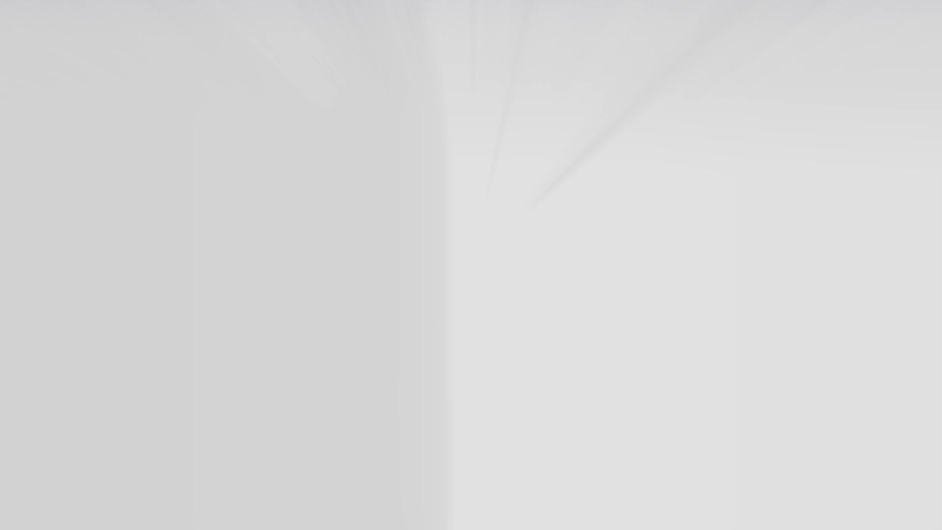
text(M)
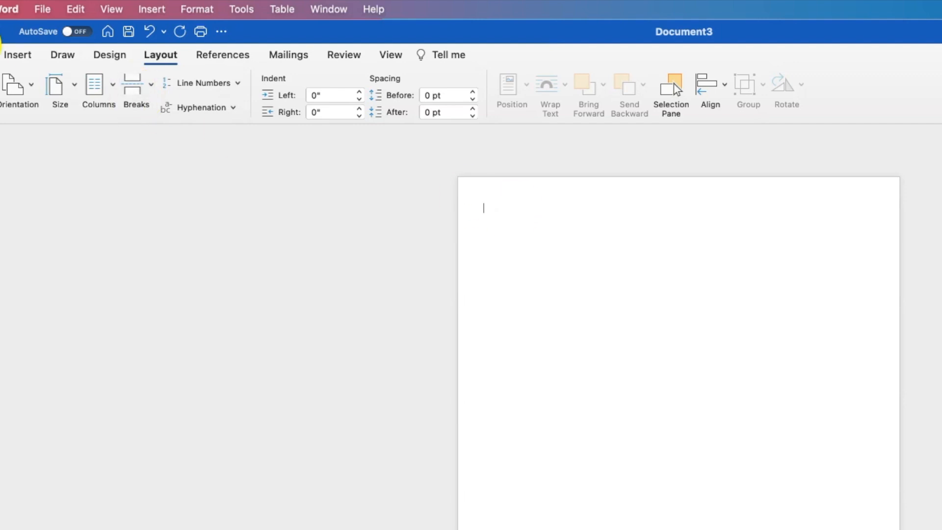
click(14, 55)
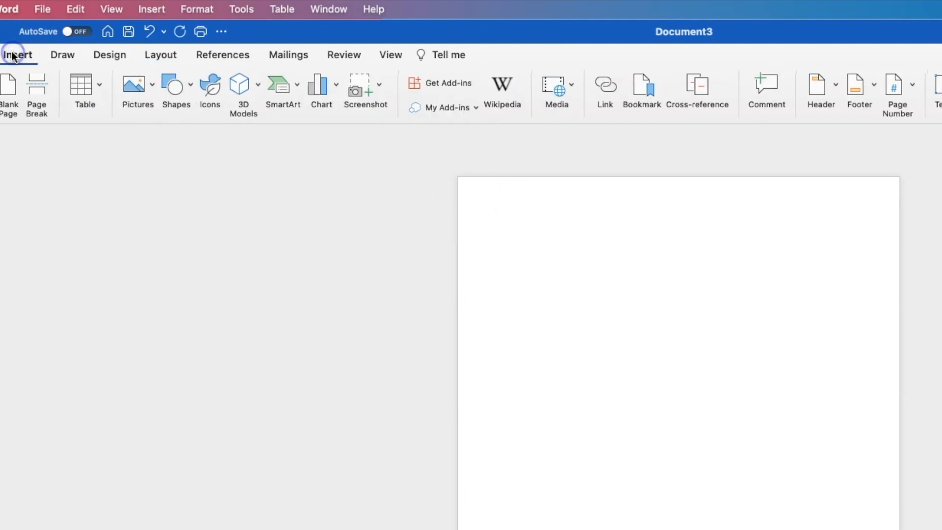
click(98, 87)
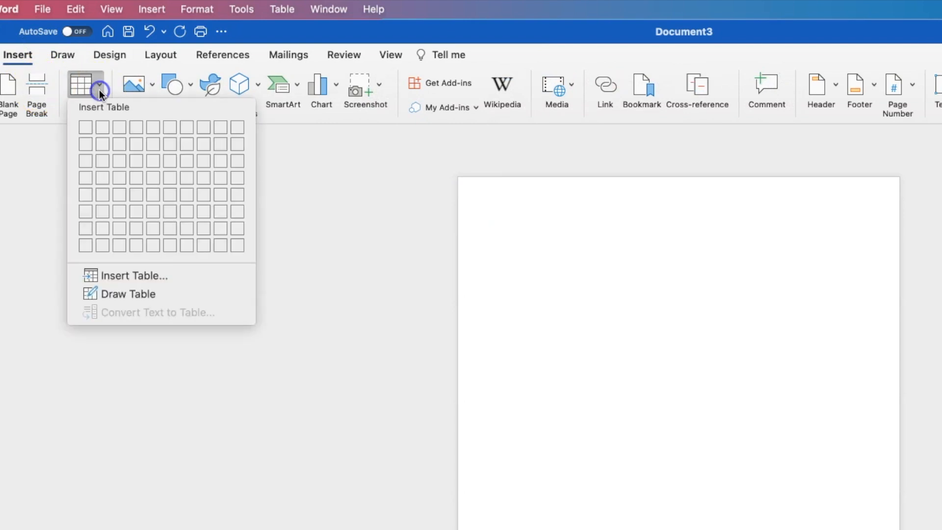
click(98, 129)
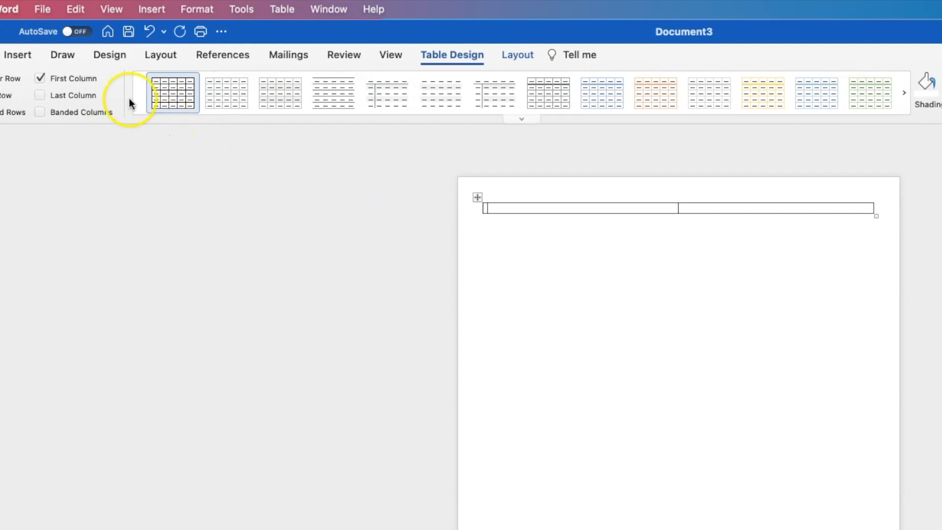
Select both table cells and insert two more columns to their left
drag(667, 206, 692, 207)
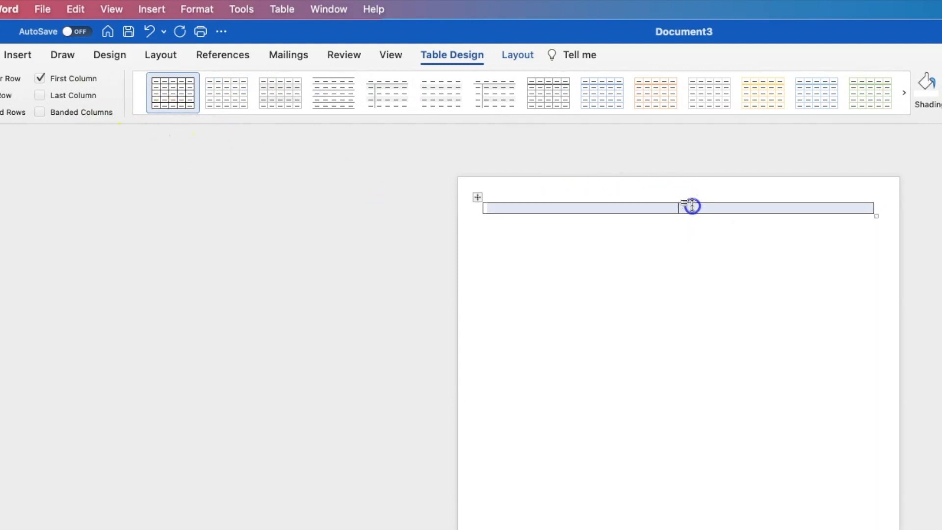
right_click(692, 206)
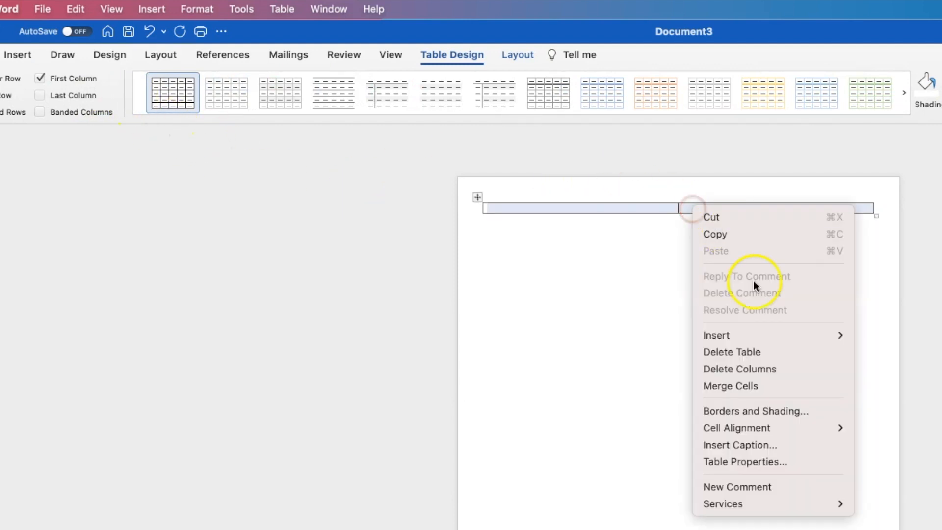
mouse_move(774, 333)
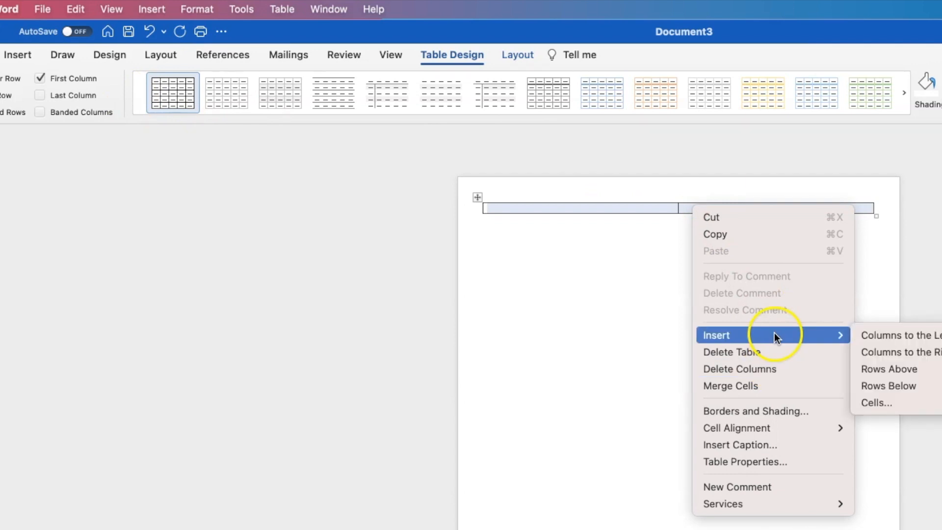
click(876, 338)
Enter Month in the first cell and Year in the third cell of the table
click(518, 210)
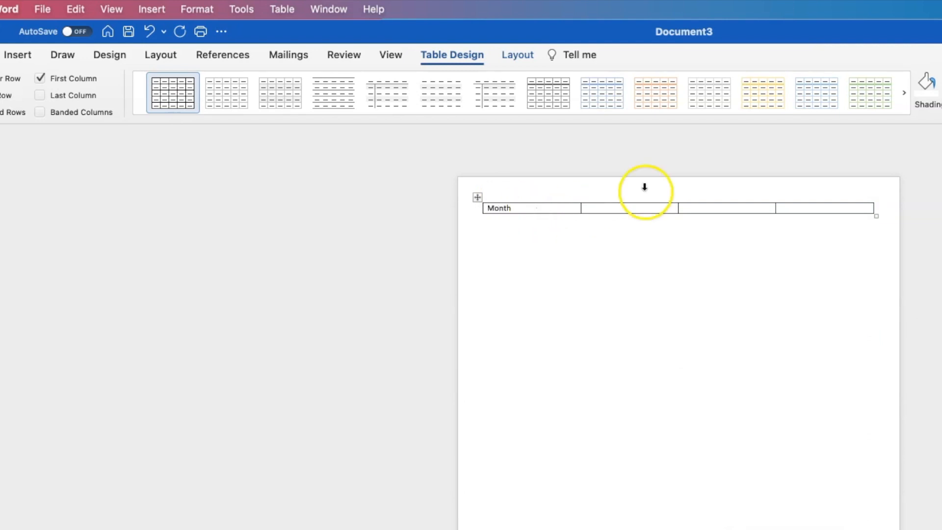
click(741, 209)
text(Ye)
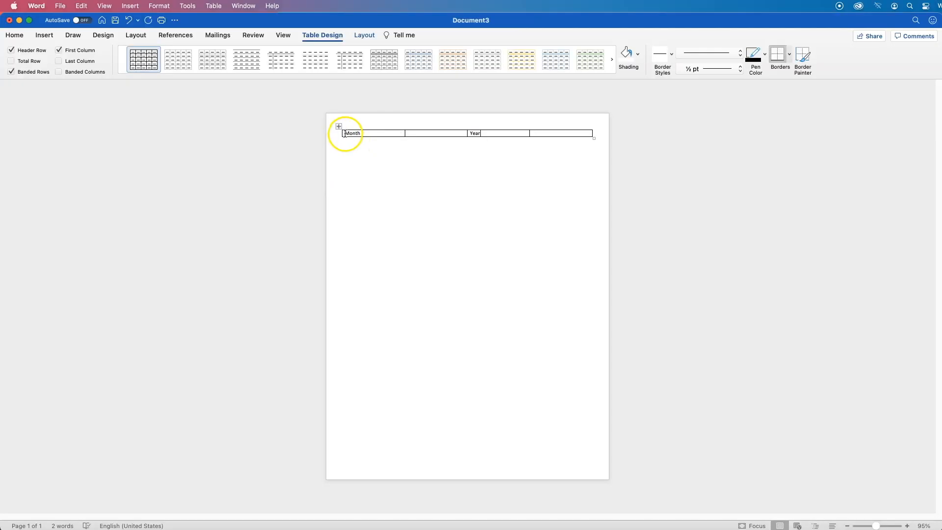
Format the whole table row in American Typewriter at 18 points
drag(345, 133, 538, 144)
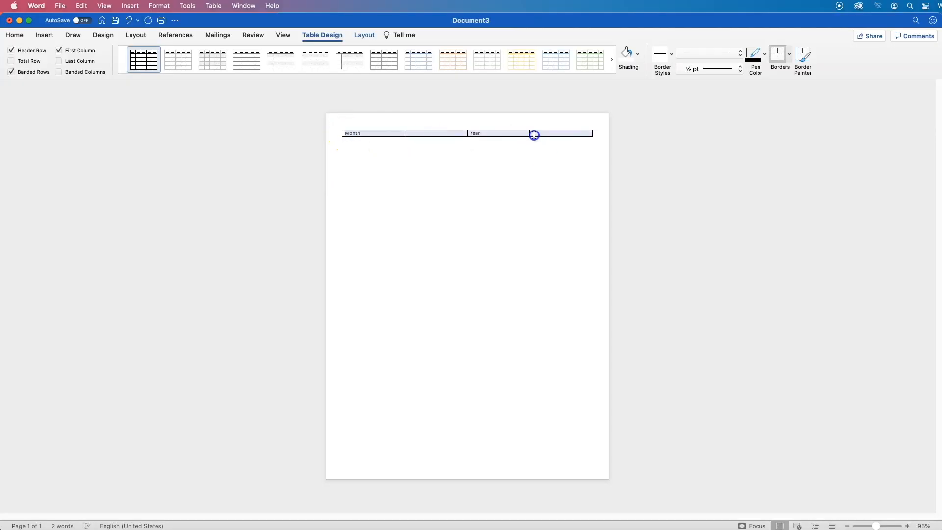
click(8, 35)
click(133, 53)
click(133, 53)
click(133, 53)
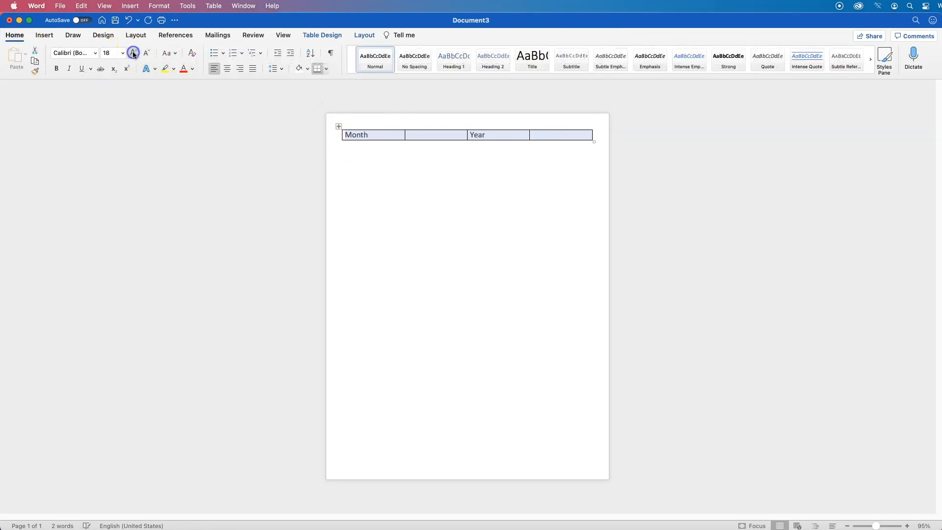
click(96, 53)
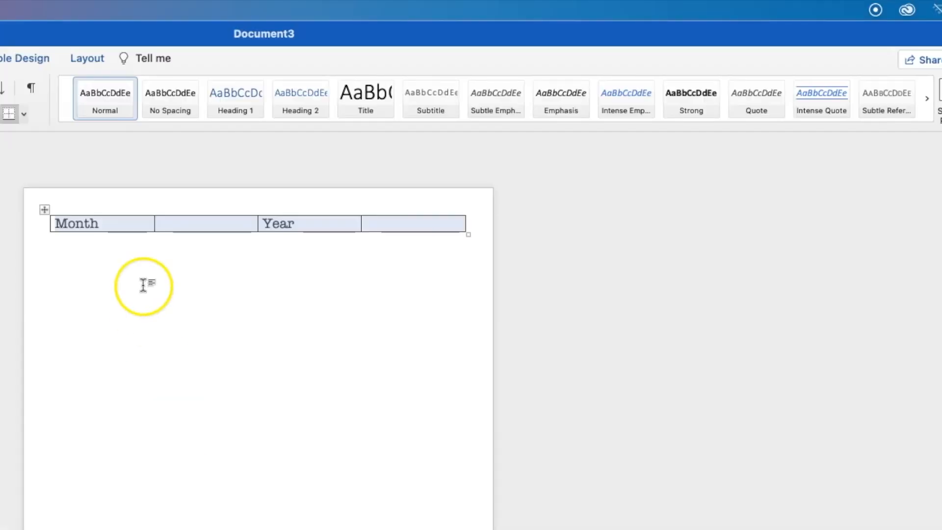
Add a colon after Month and Year, and narrow both label columns to fit their text
click(105, 226)
text(:)
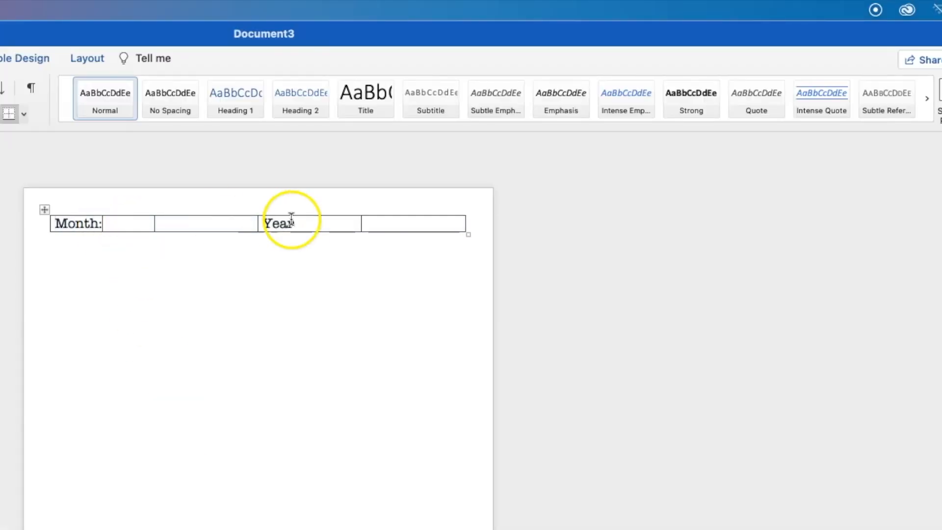
click(331, 225)
text(:)
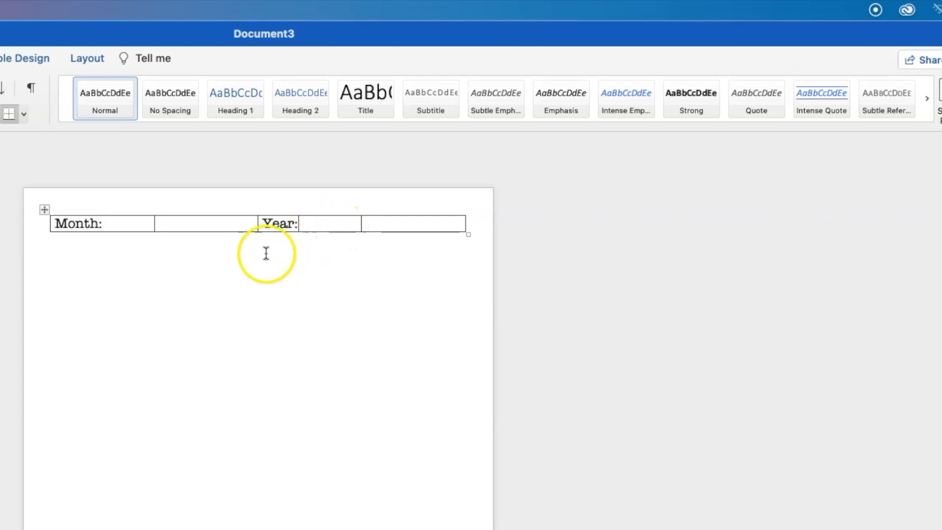
drag(154, 220, 106, 223)
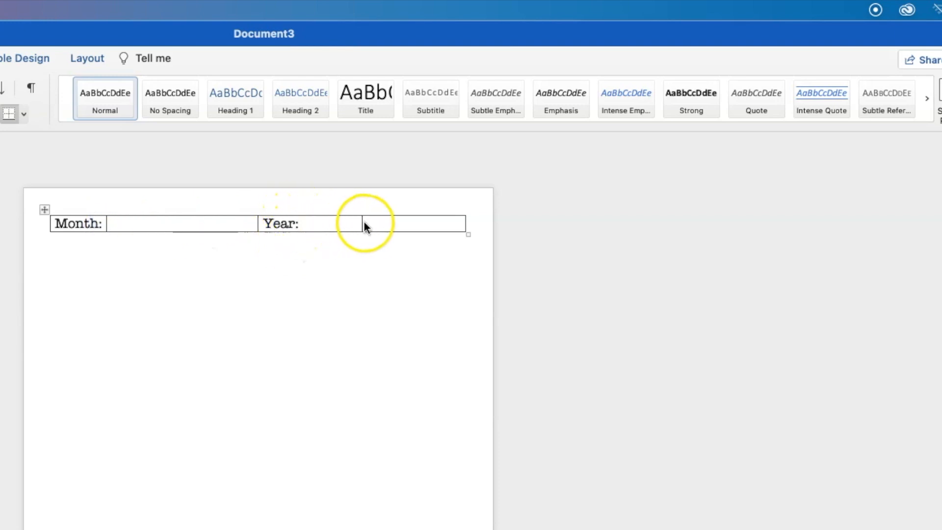
drag(362, 224, 302, 228)
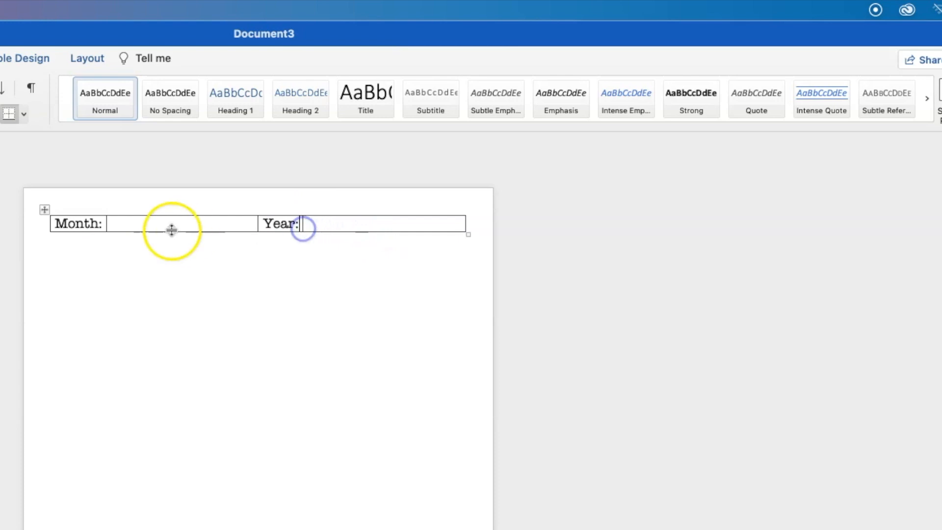
Remove all borders from the Month and Year table
click(43, 211)
click(6, 58)
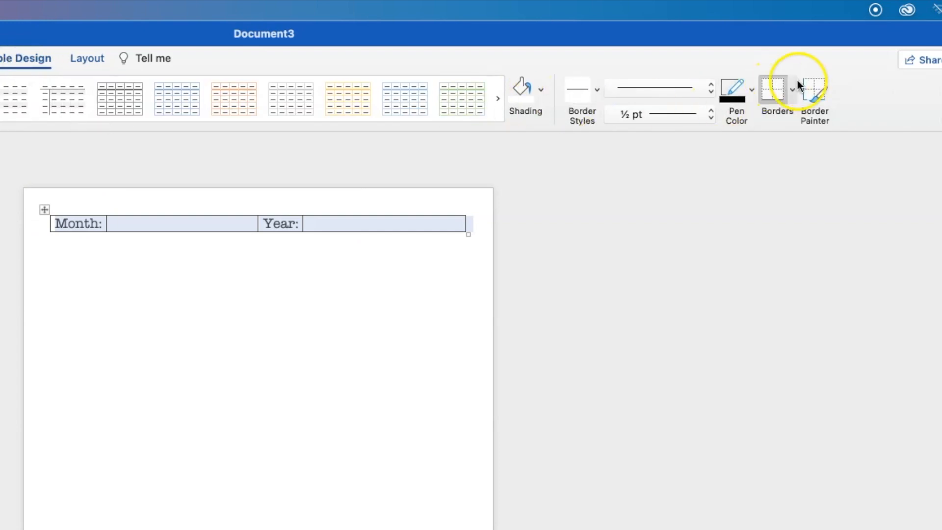
click(795, 91)
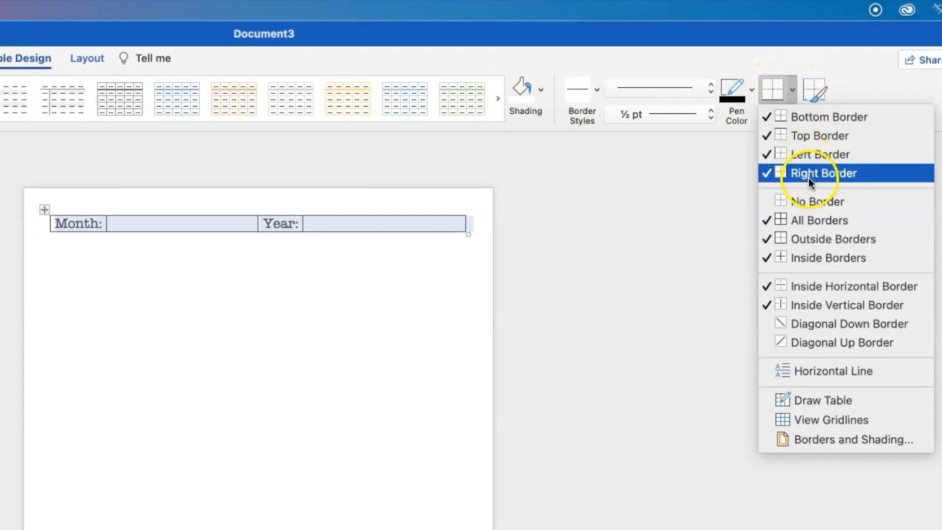
click(811, 202)
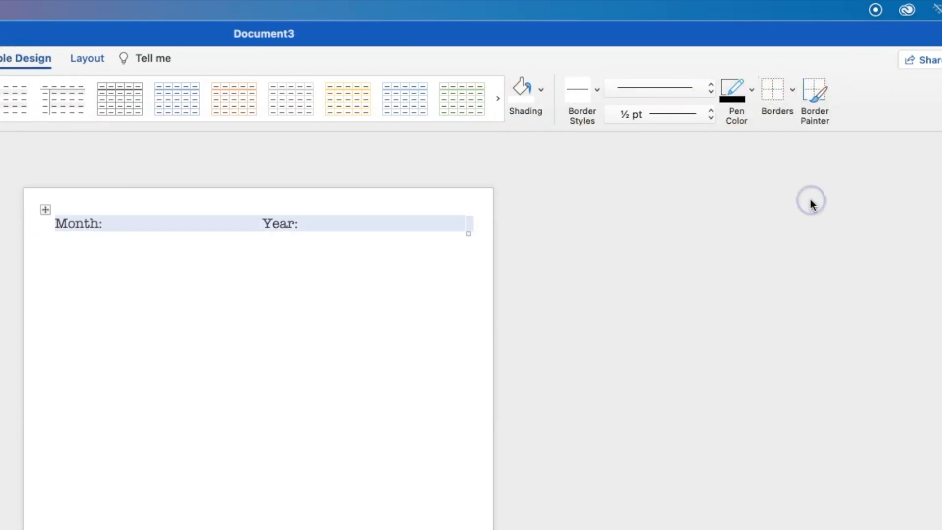
Give the empty cells after Month: and Year: a bottom border as fill-in lines
click(215, 227)
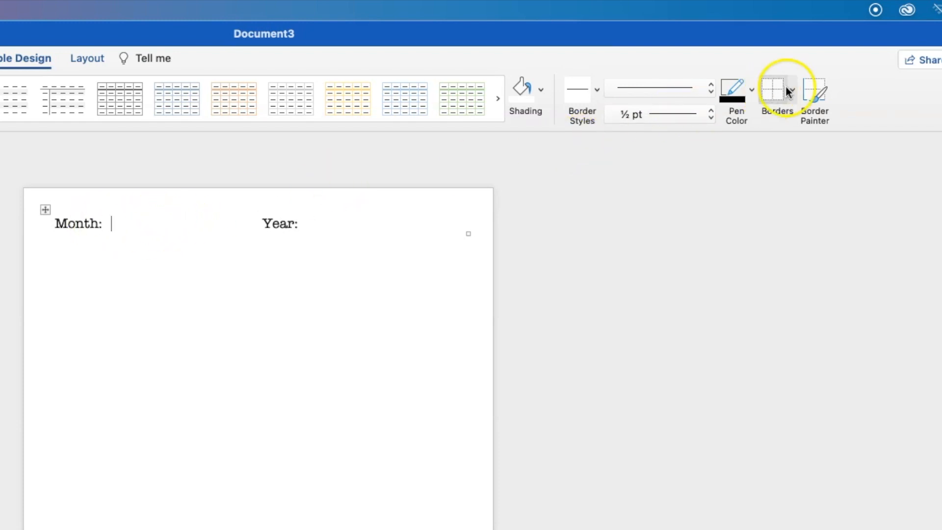
click(793, 88)
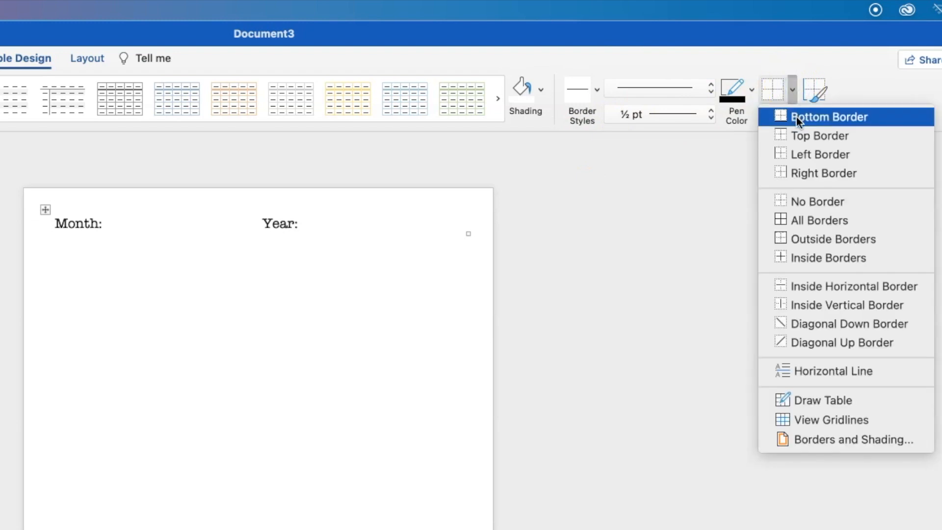
click(797, 117)
click(363, 225)
click(774, 94)
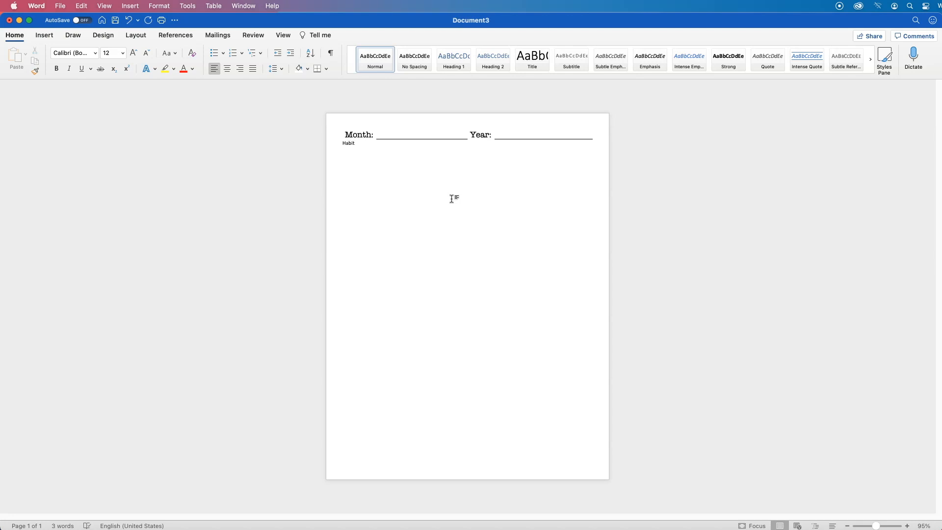
Format the Habit: text below the table in American Typewriter at 16 points
drag(358, 144, 318, 144)
click(96, 53)
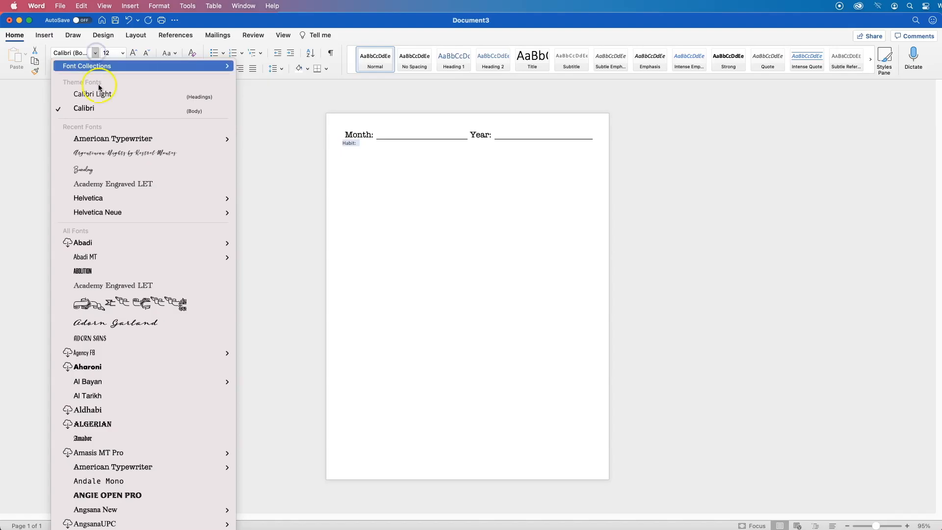
click(102, 139)
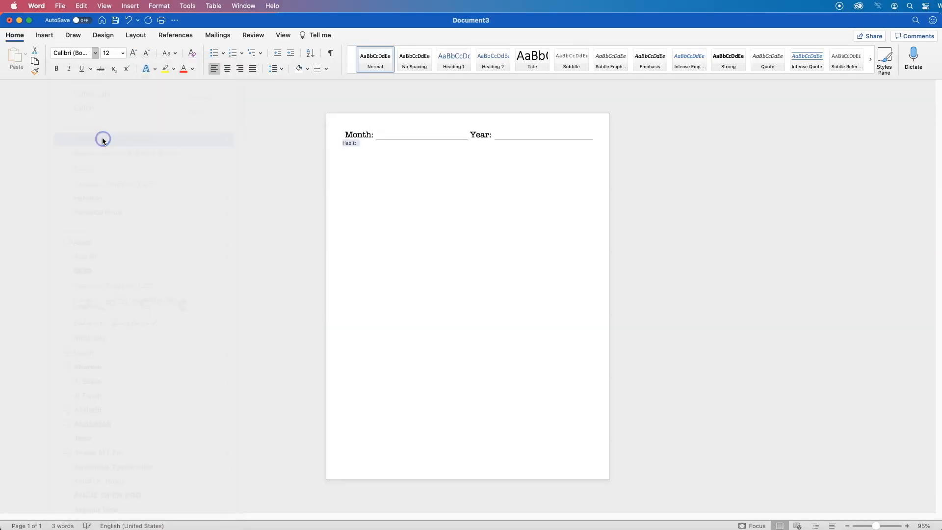
click(125, 54)
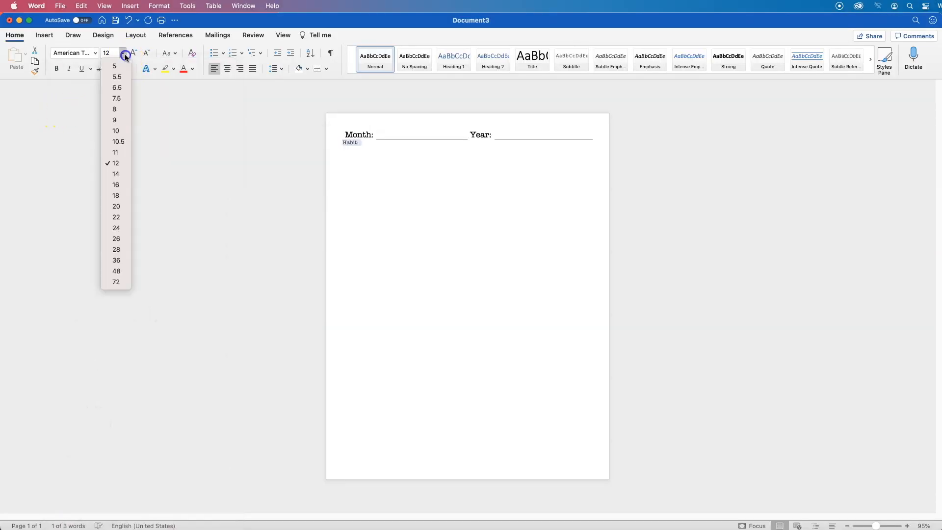
click(121, 186)
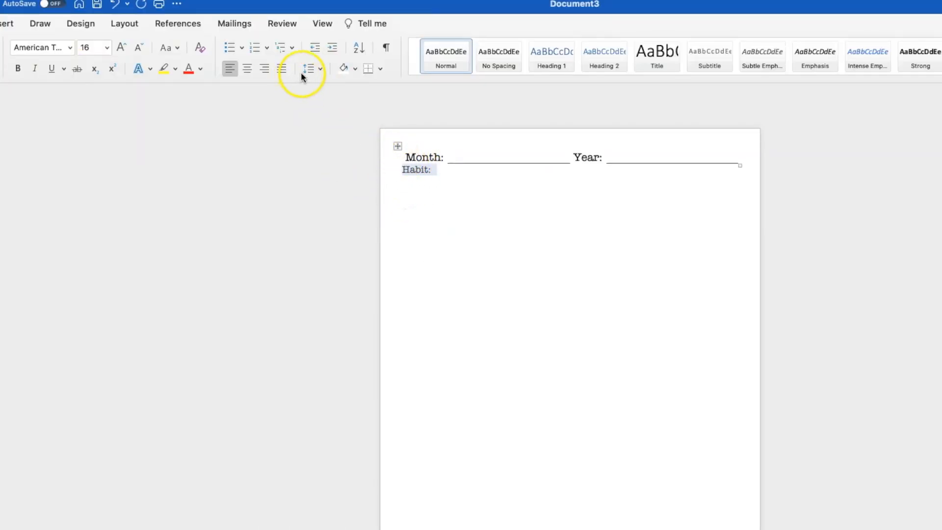
Set the Habit: paragraph's spacing to 6 pt before and 3 pt after
click(318, 69)
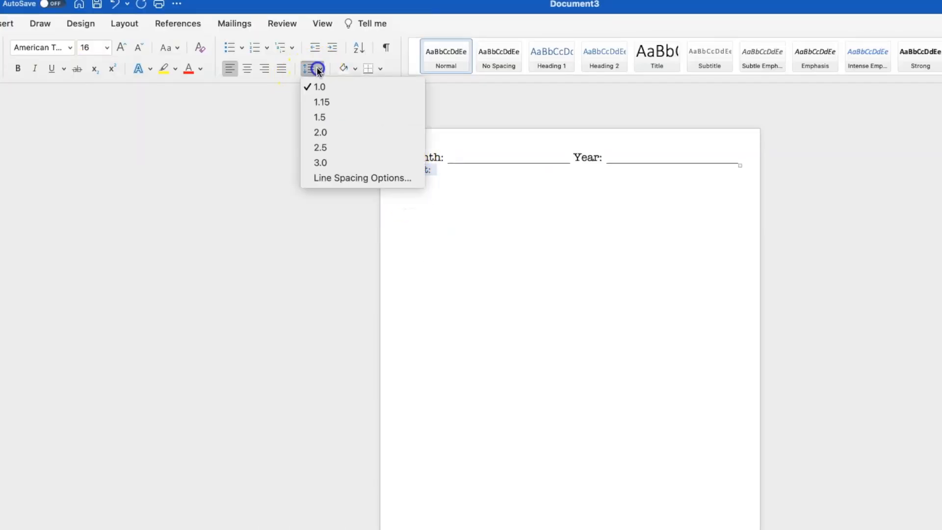
click(377, 178)
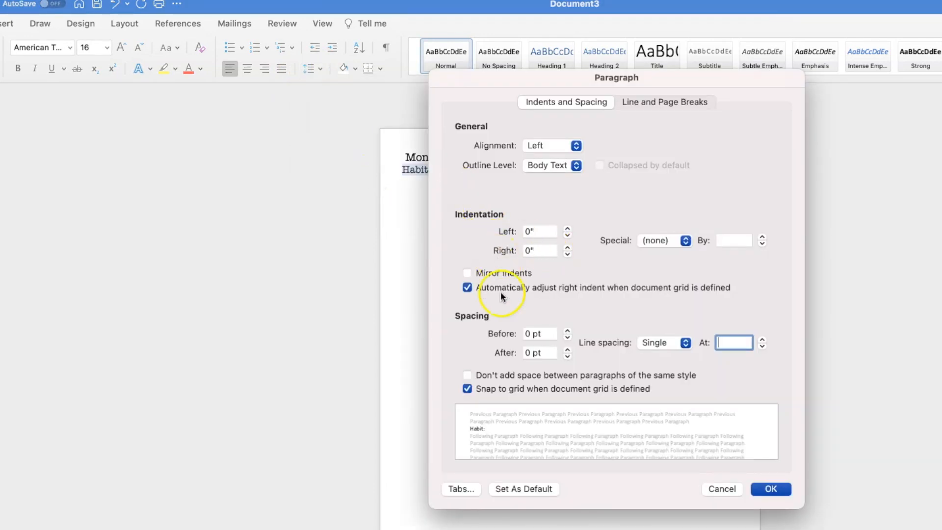
drag(542, 333, 522, 333)
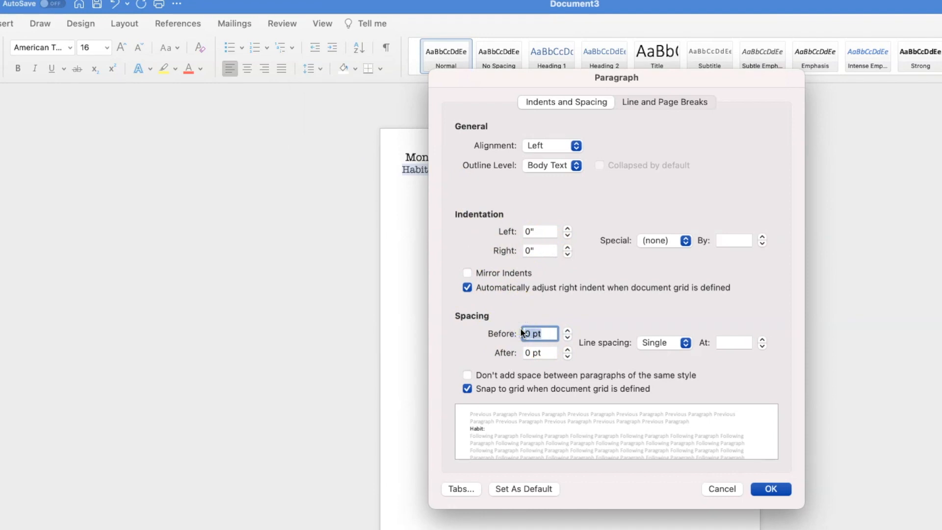
text(6)
drag(543, 352, 495, 348)
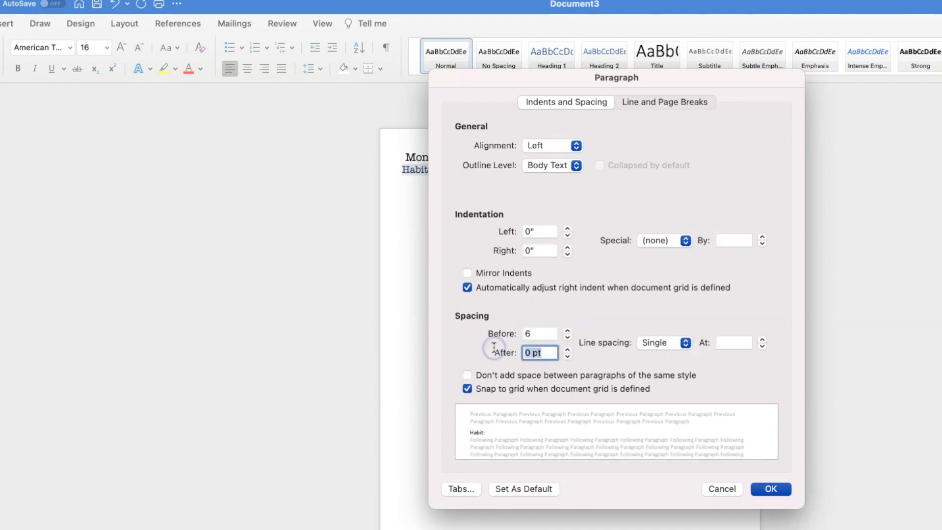
text(3)
click(671, 423)
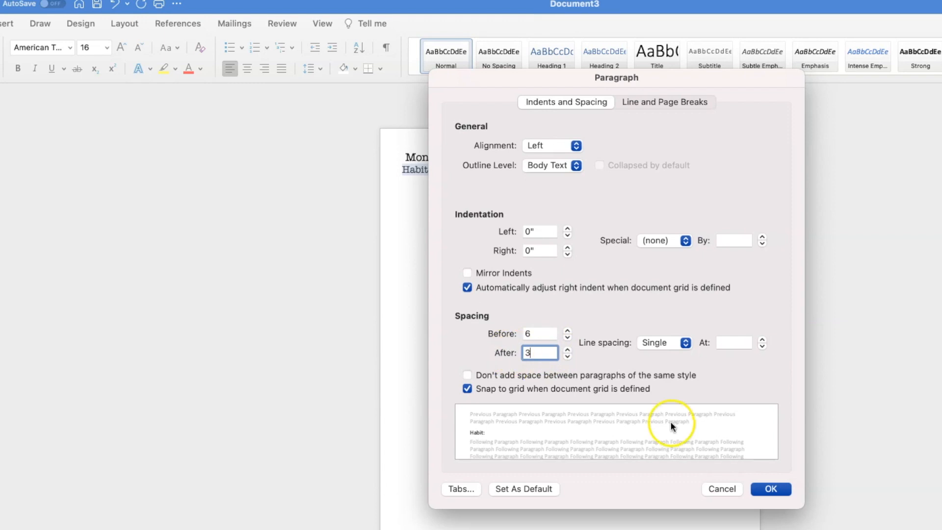
click(763, 488)
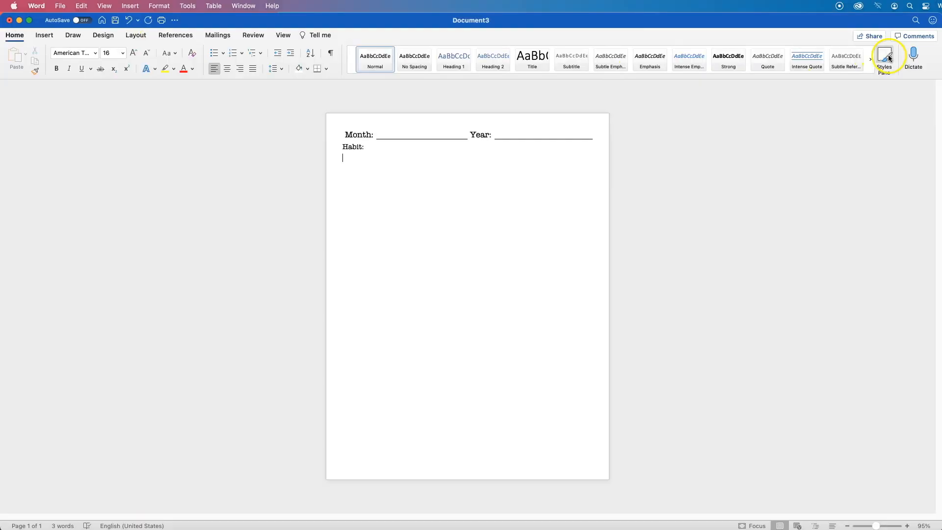
Update the Heading 2 style to match the American Typewriter 16 pt formatting at the cursor
click(886, 58)
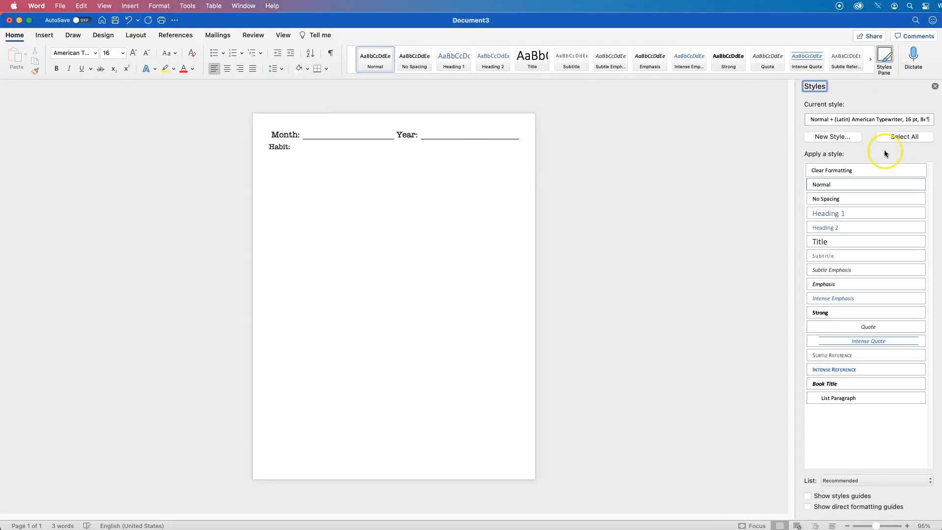
click(921, 228)
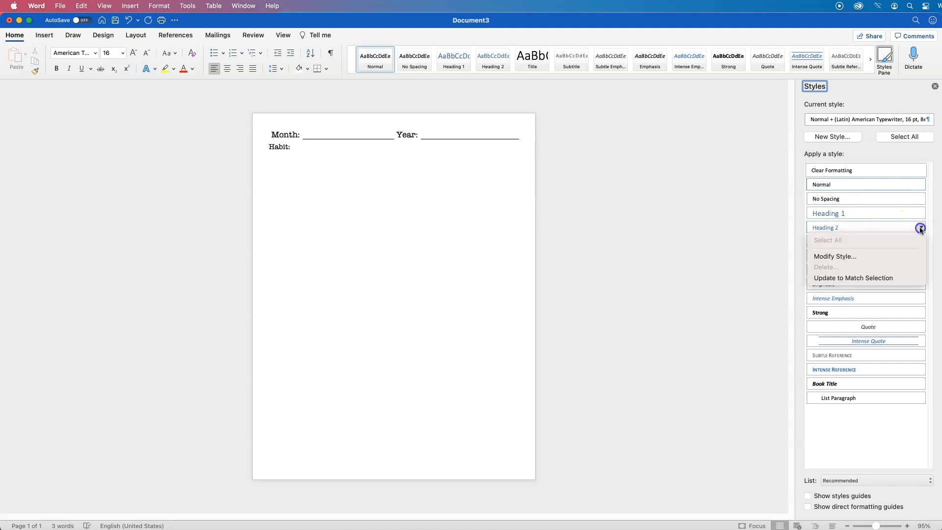
click(872, 278)
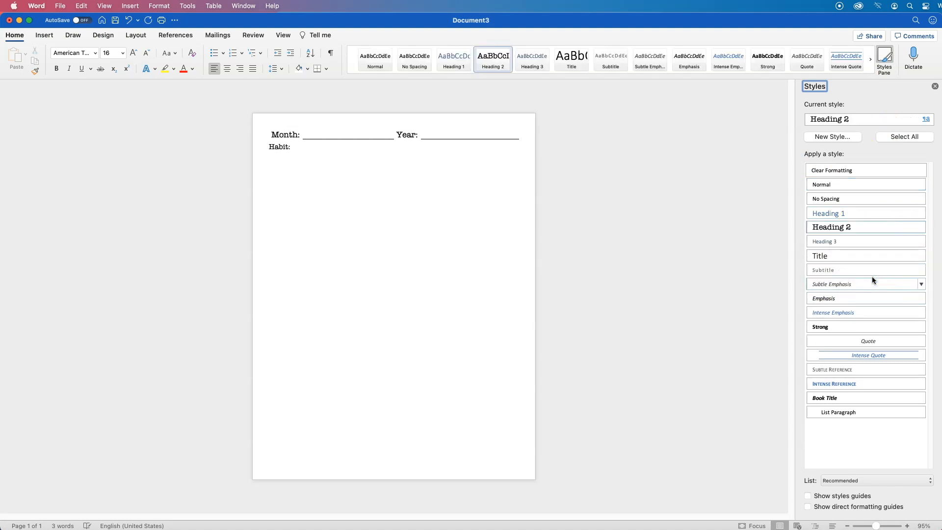
Apply the updated Heading 2 style to the Habit: line
click(840, 227)
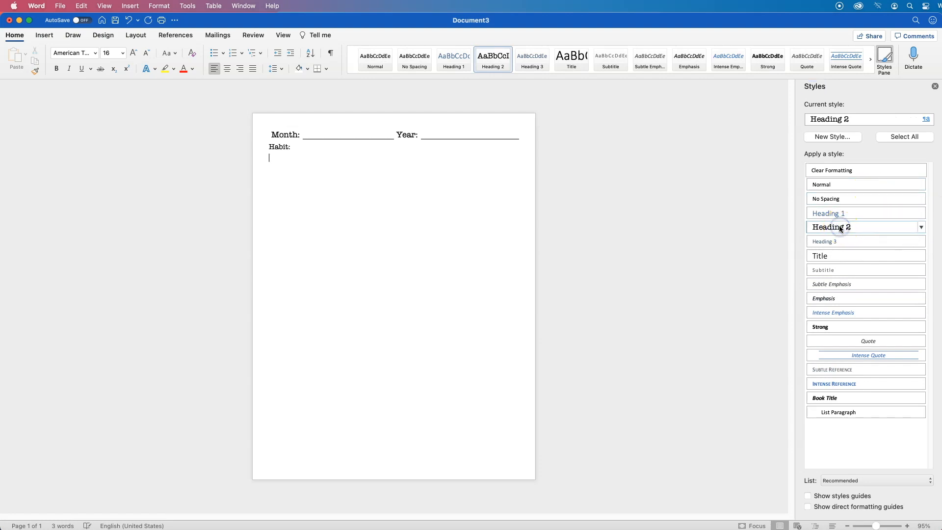
mouse_move(297, 147)
mouse_down()
mouse_move(275, 145)
mouse_move(303, 147)
mouse_up()
click(827, 228)
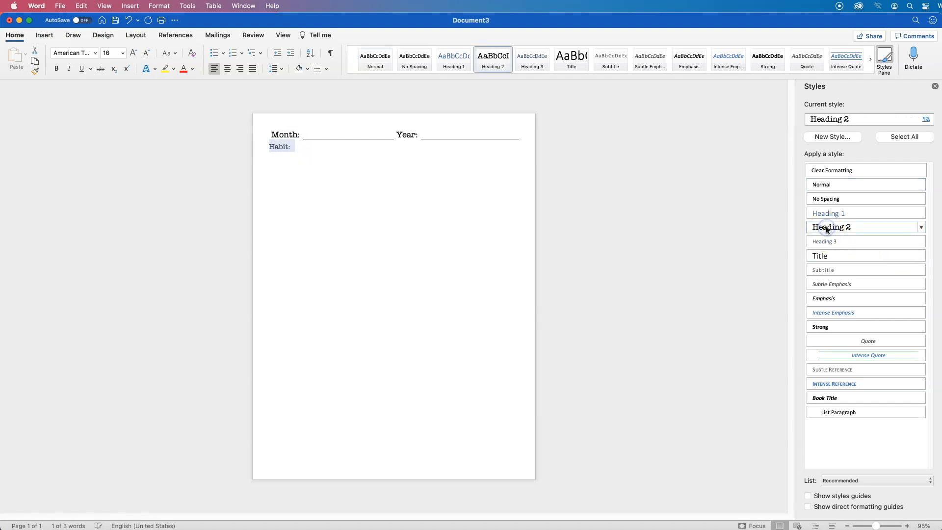
Insert a table with 16 columns and 2 rows below the Habit: line, using AutoFit to window
click(295, 150)
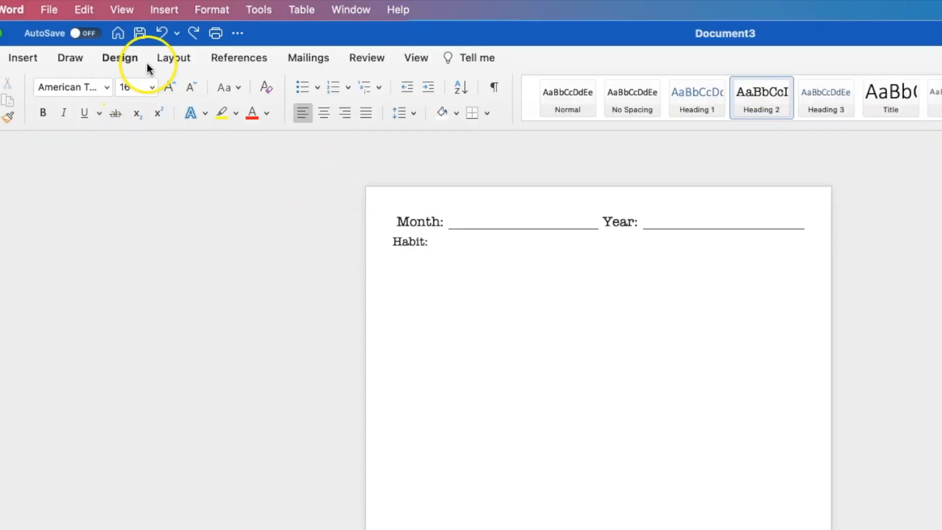
click(20, 59)
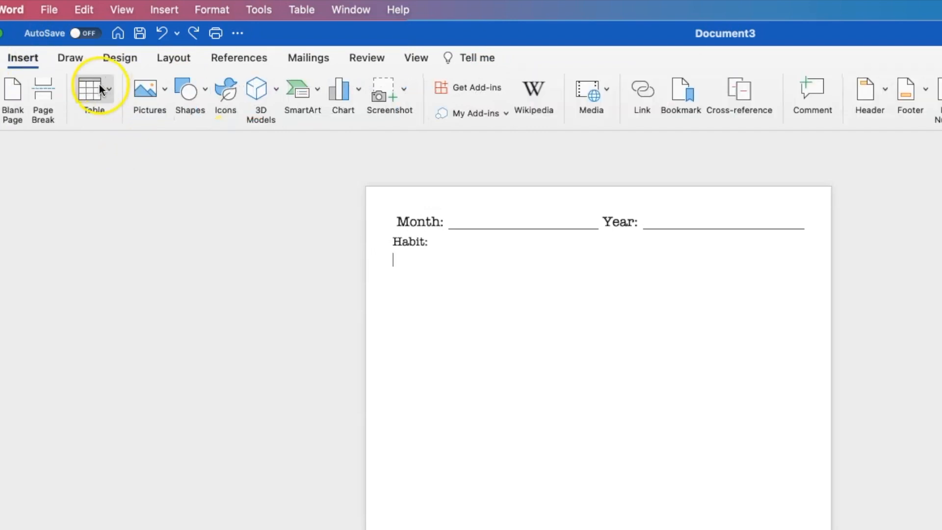
click(93, 89)
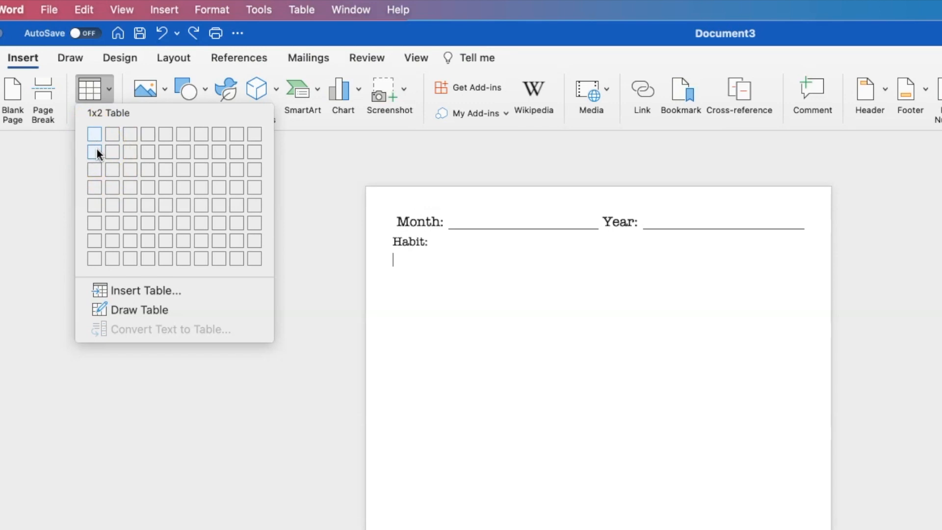
click(155, 290)
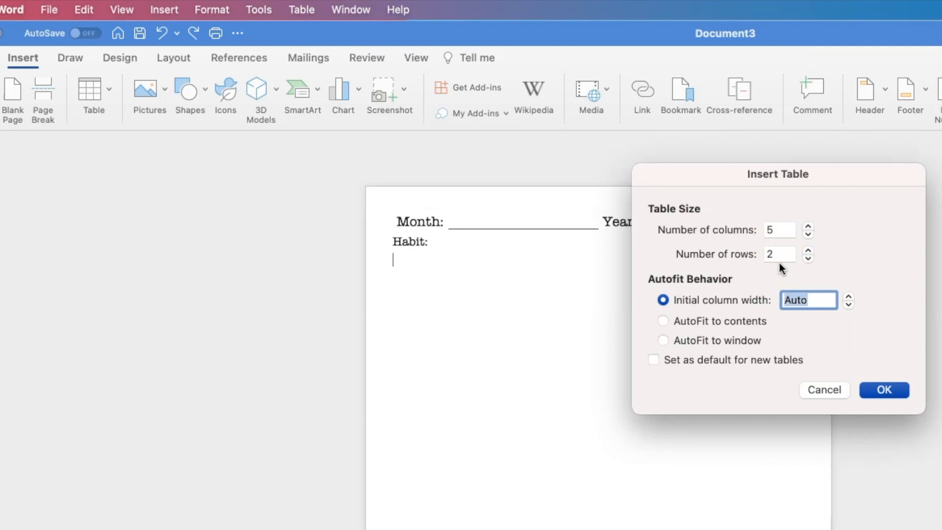
click(777, 230)
drag(778, 229, 741, 228)
text(16)
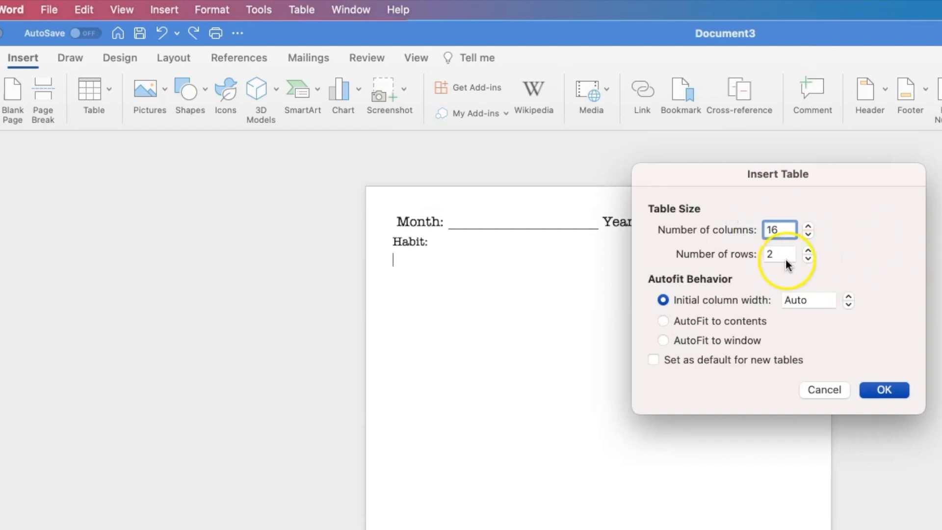
click(719, 340)
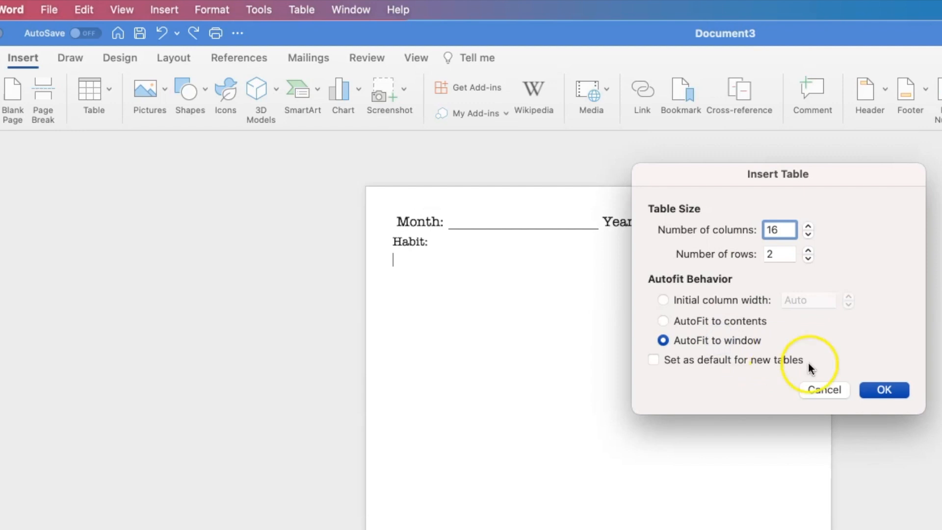
key(Return)
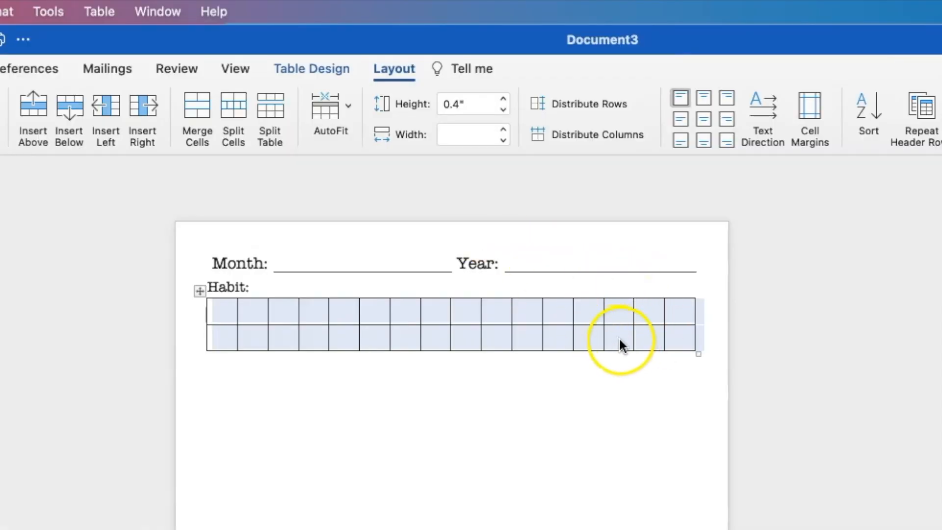
Set the 16-column table's default left and right cell margins to 0
click(809, 113)
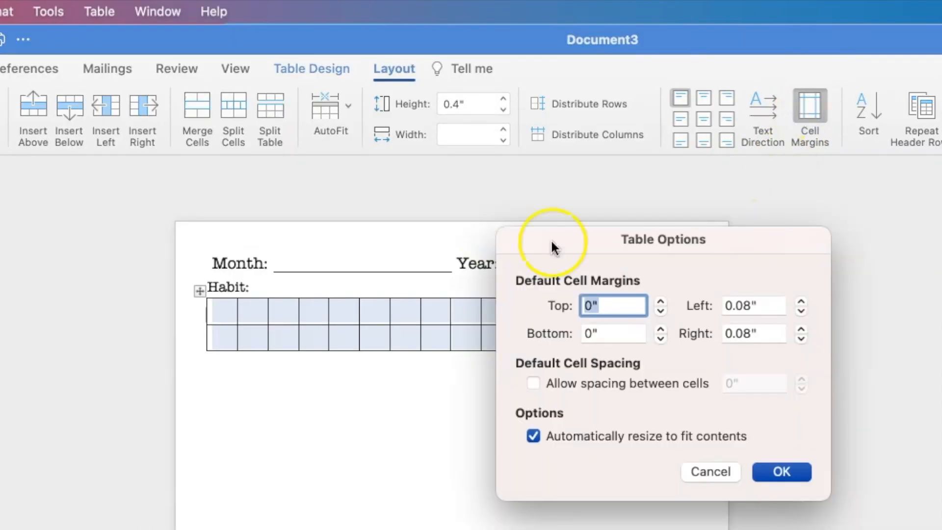
click(771, 304)
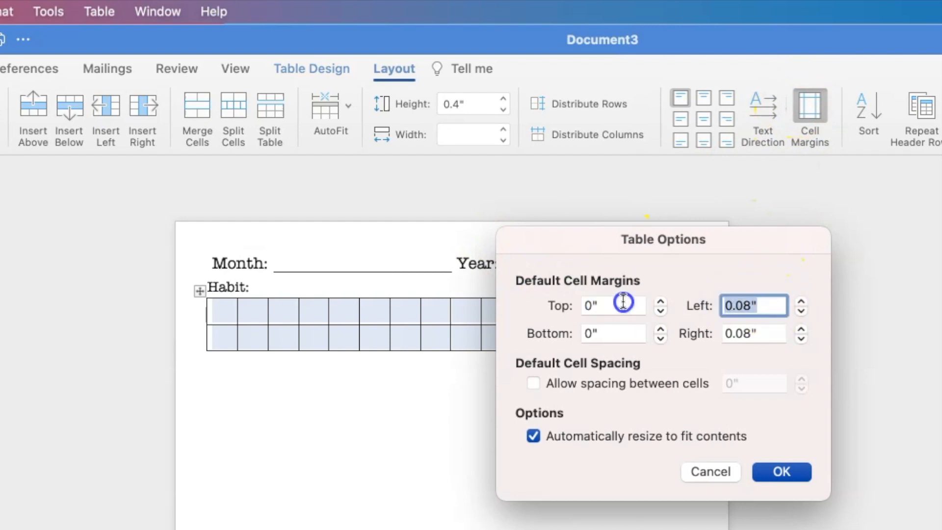
text(0)
click(766, 334)
text(0)
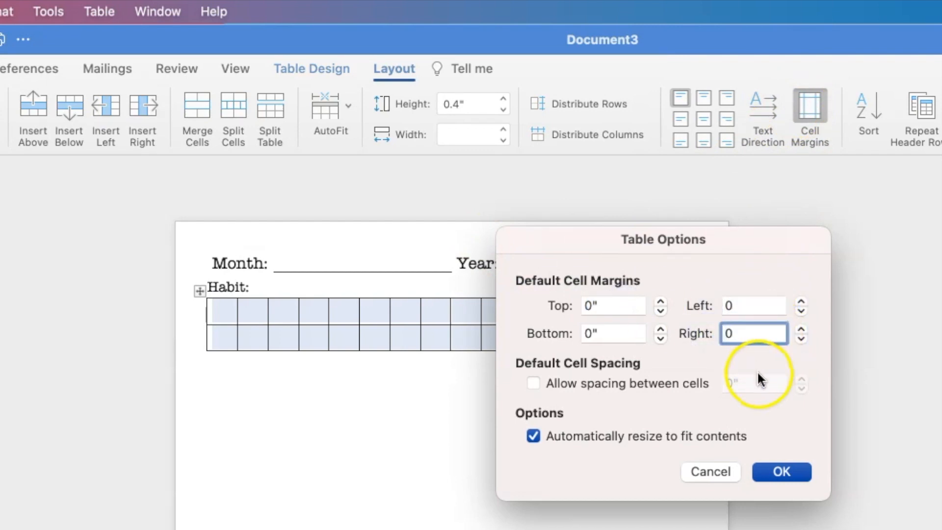
click(785, 473)
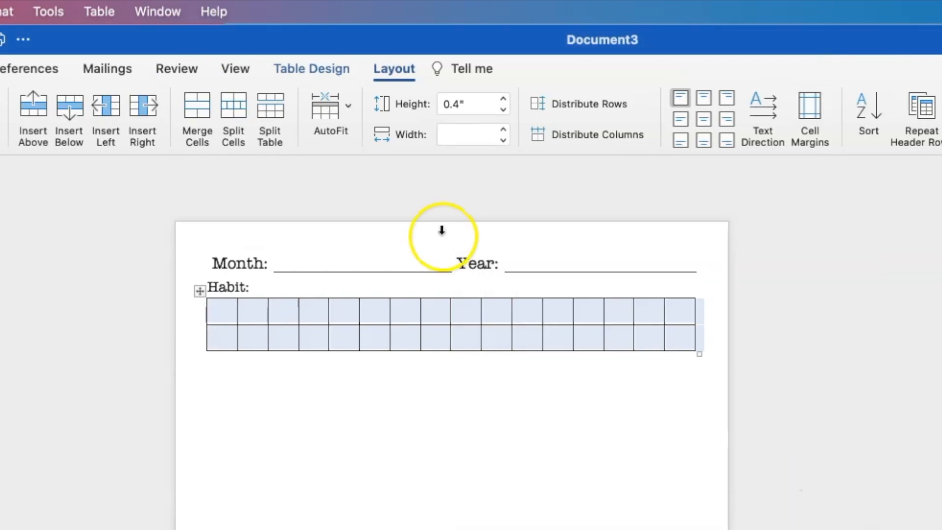
Try a row height of 0.5" for the whole 16-column table and check the width of a single cell
click(484, 139)
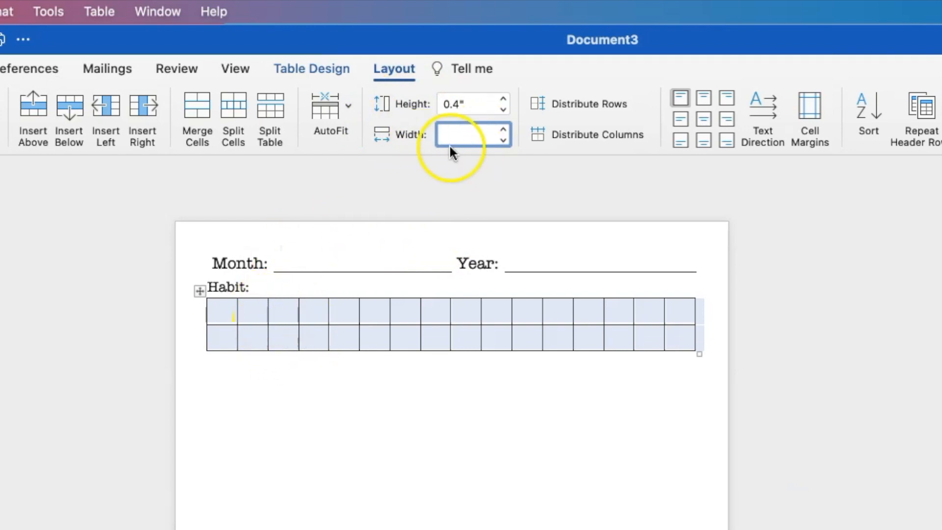
click(503, 99)
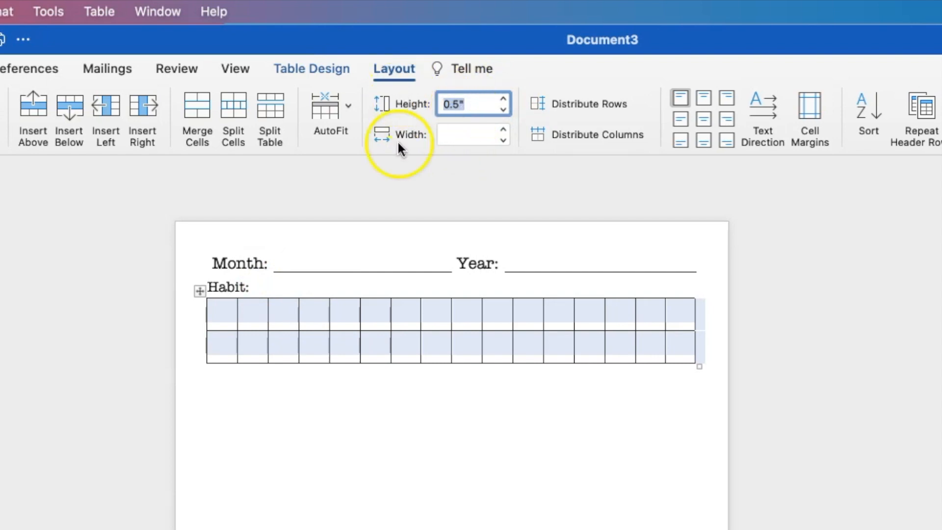
click(287, 322)
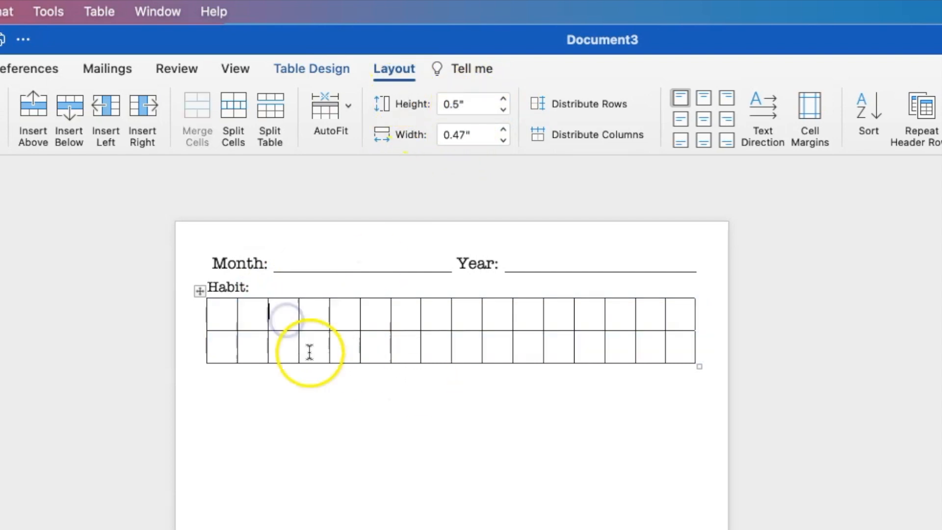
Set the column width and row height of the whole 16-column table to 0.47" for square cells
click(198, 291)
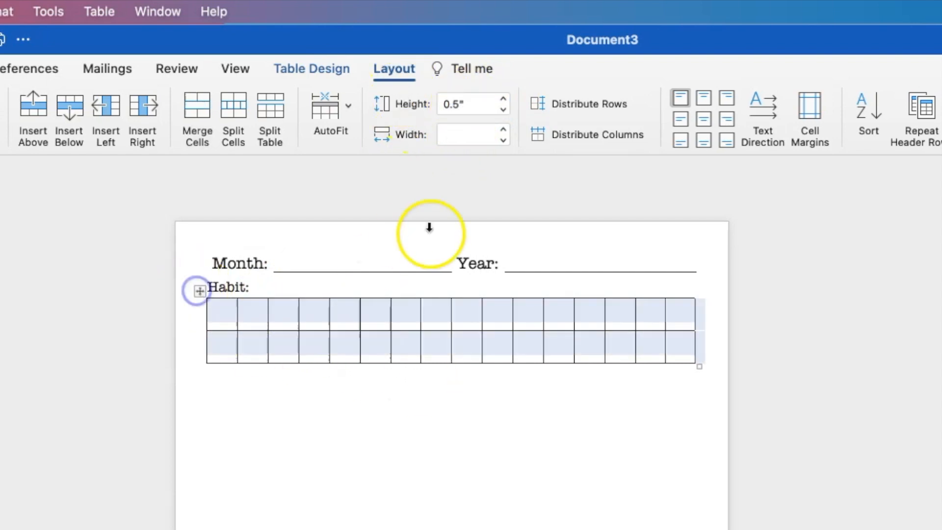
click(469, 137)
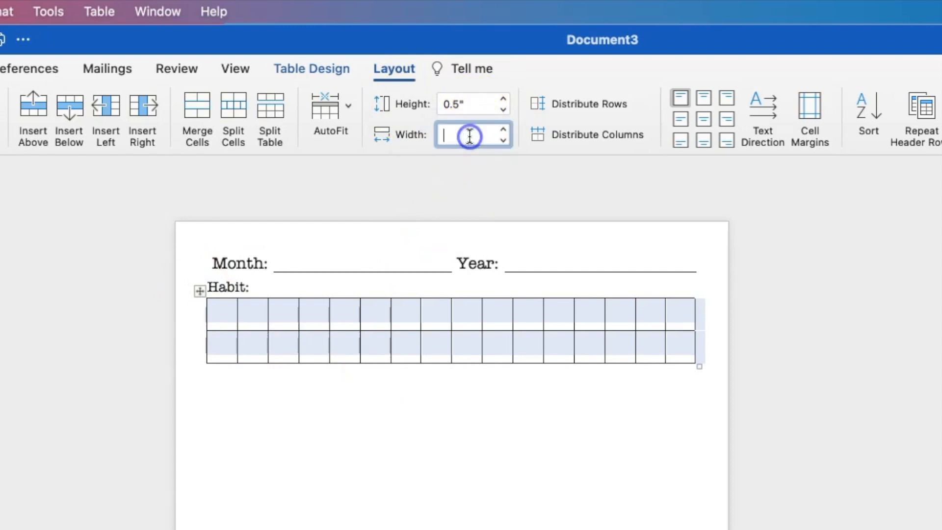
click(484, 119)
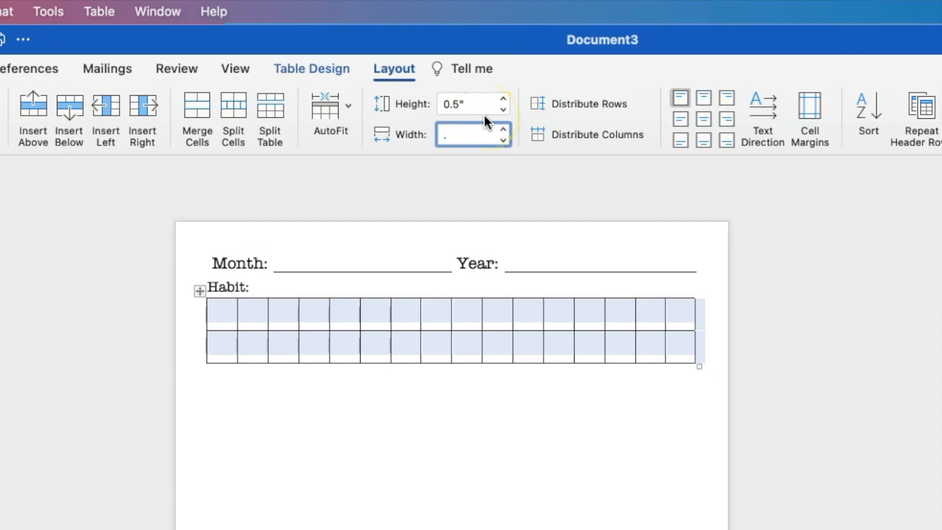
text(.47)
click(493, 107)
text(.47)
key(Return)
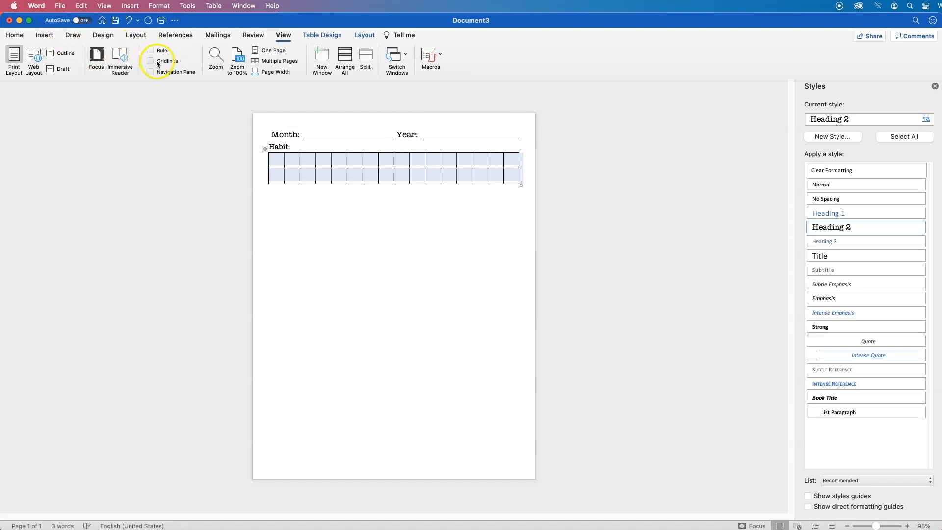
Show the page gridlines to compare them with the table cells, and hide them again
click(151, 61)
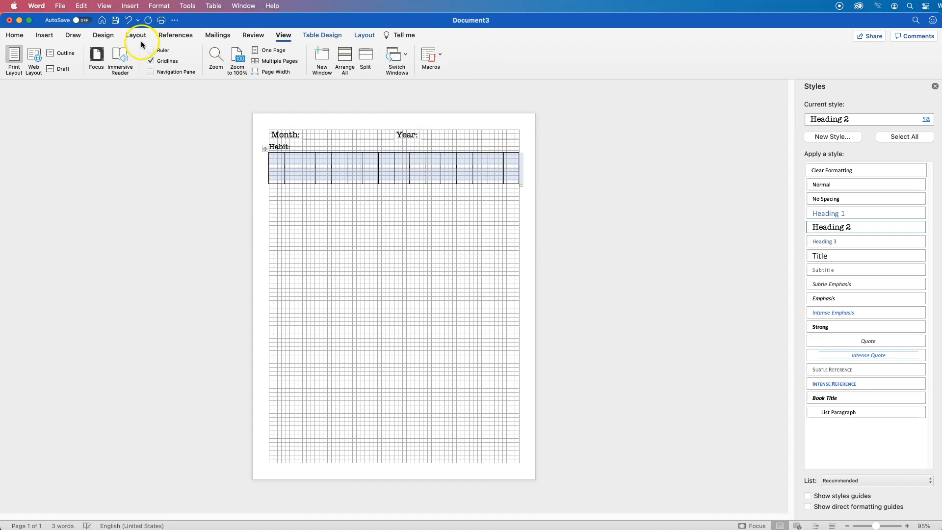
click(151, 61)
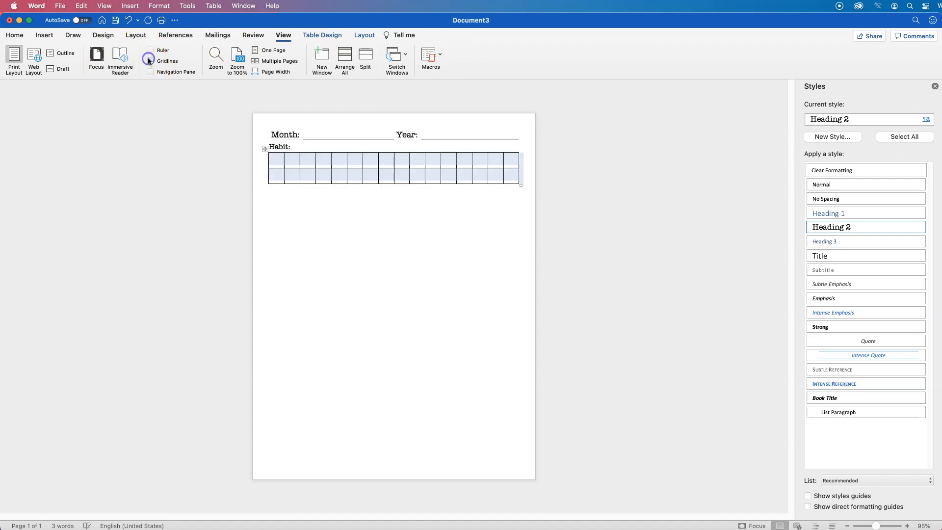
Number the cells in the table's first row from 1 to 16
click(273, 158)
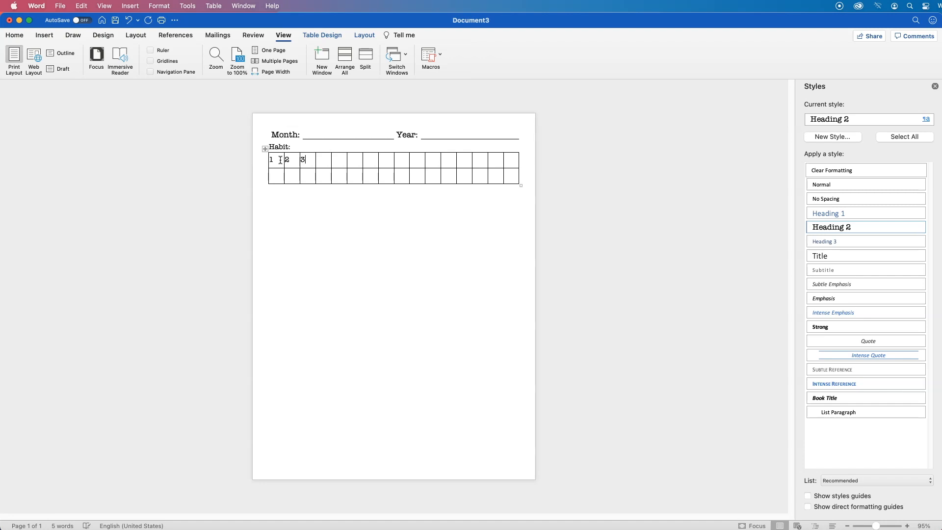
key(Tab)
text(9)
key(Tab)
text(10)
key(Tab)
text(11)
key(Tab)
text(12)
text(16)
Number the cells in the table's second row from 17 to 31, leaving the last cell empty
click(275, 176)
text(17 18)
key(Tab)
text(19)
key(Tab)
text(20)
text(4)
key(Tab)
text(25)
key(Tab)
text(2)
text(7)
key(Tab)
text(28)
key(Tab)
text(29)
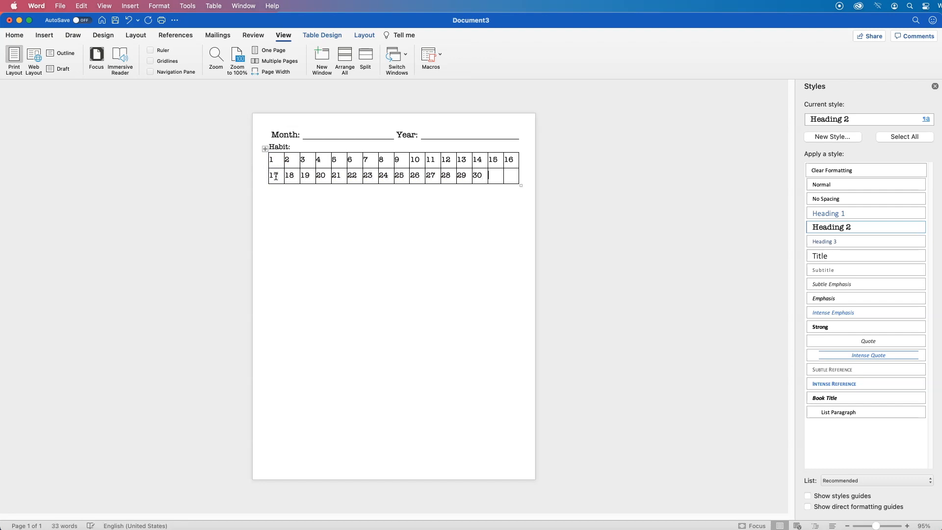
Centre the day numbers horizontally and vertically in every cell of the 31-day table
click(265, 149)
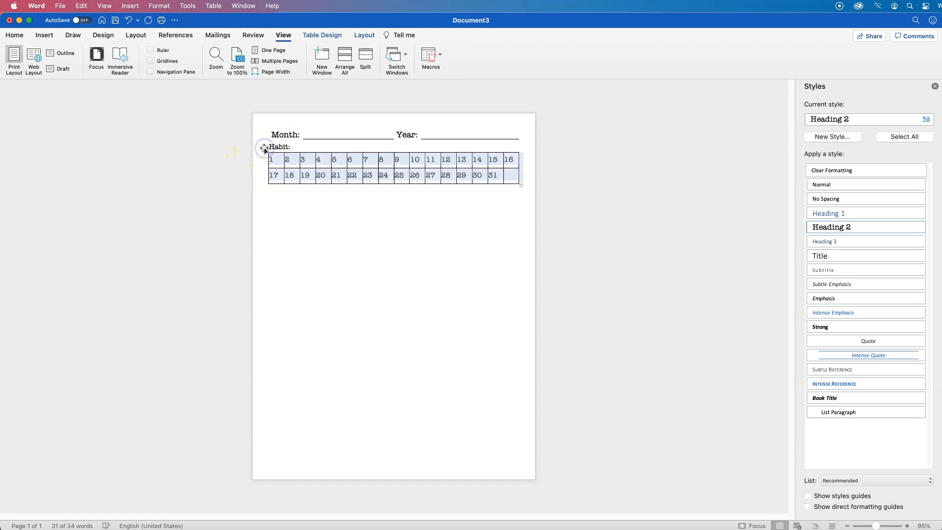
click(360, 34)
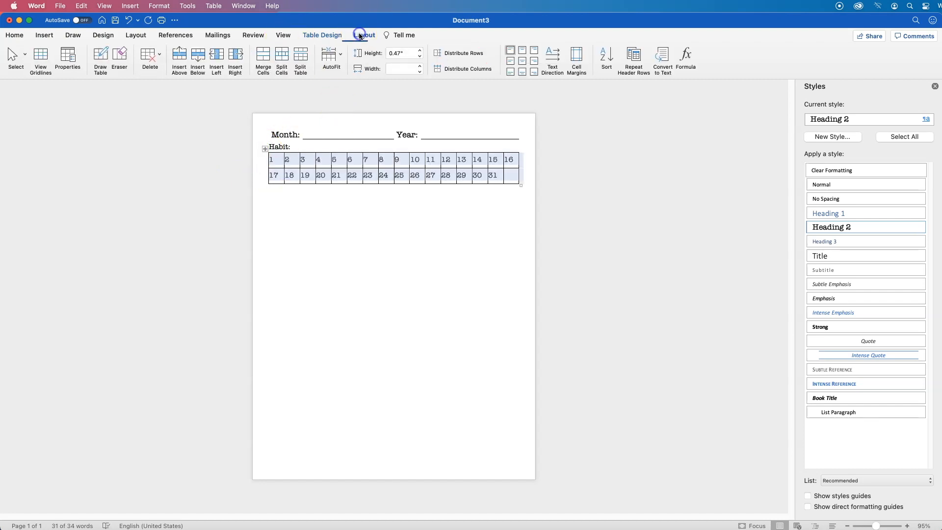
click(523, 62)
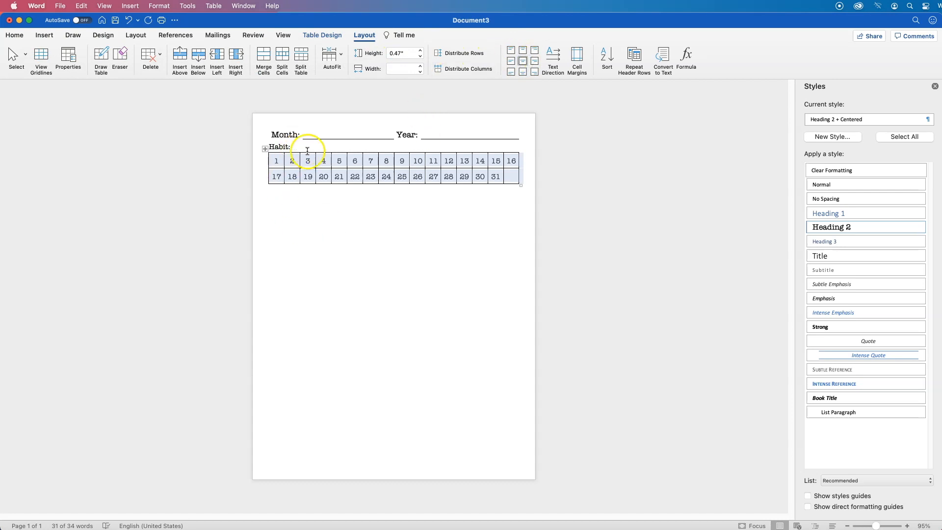
click(497, 159)
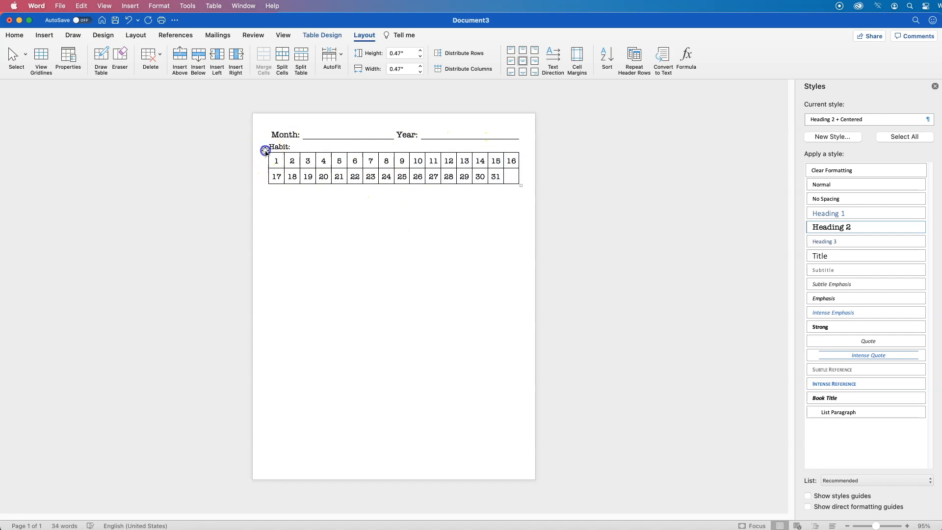
Set the border pen to the lightest grey shade of the black theme colour and apply it to all borders of the 31-day table
click(266, 149)
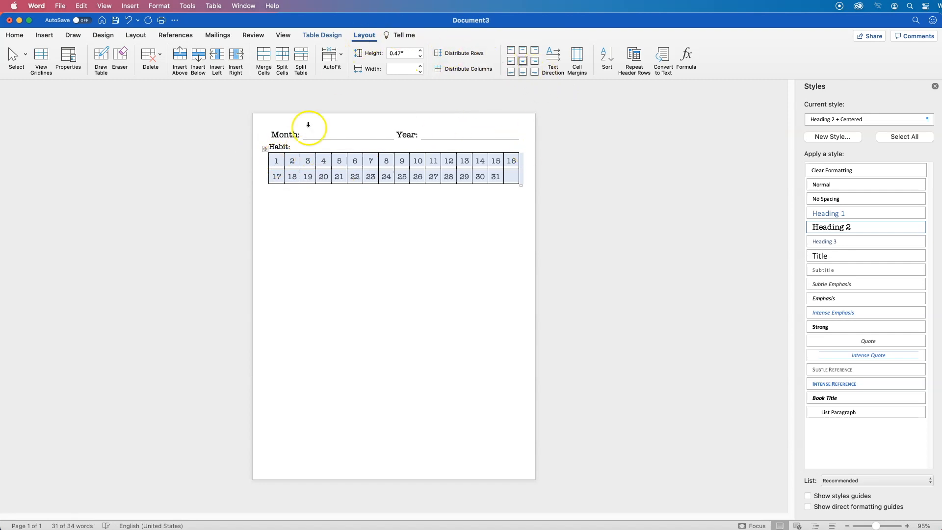
click(333, 37)
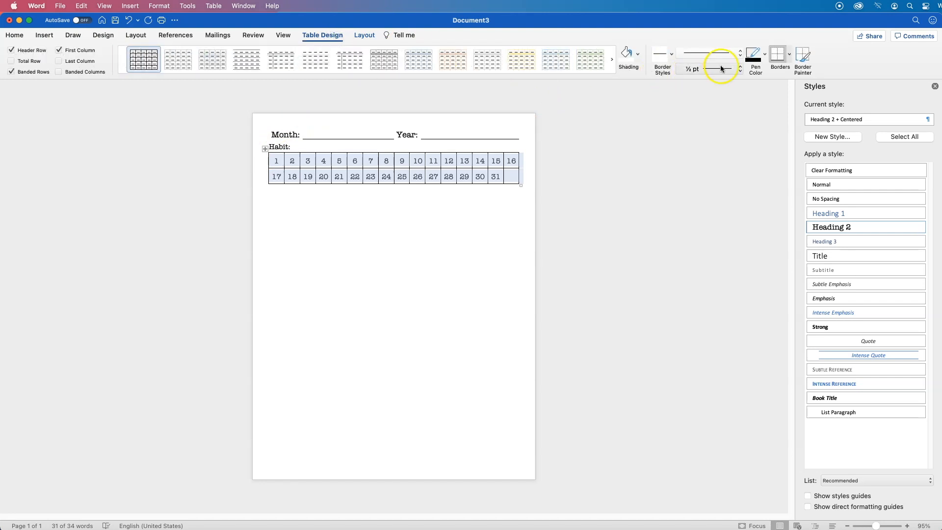
click(765, 53)
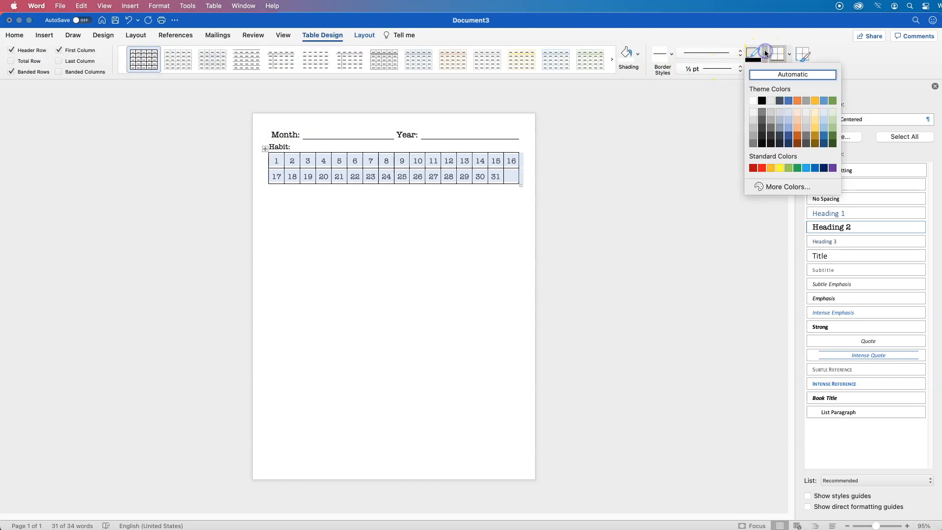
click(762, 113)
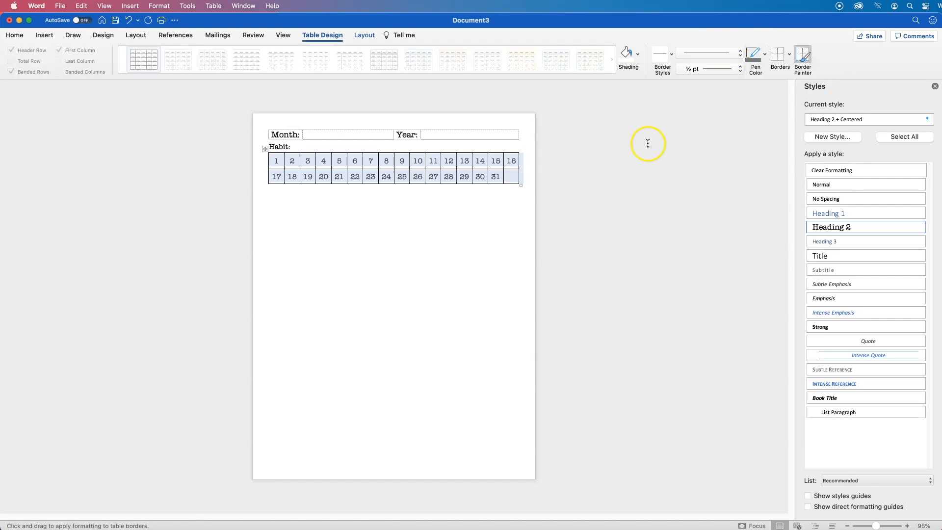
click(470, 155)
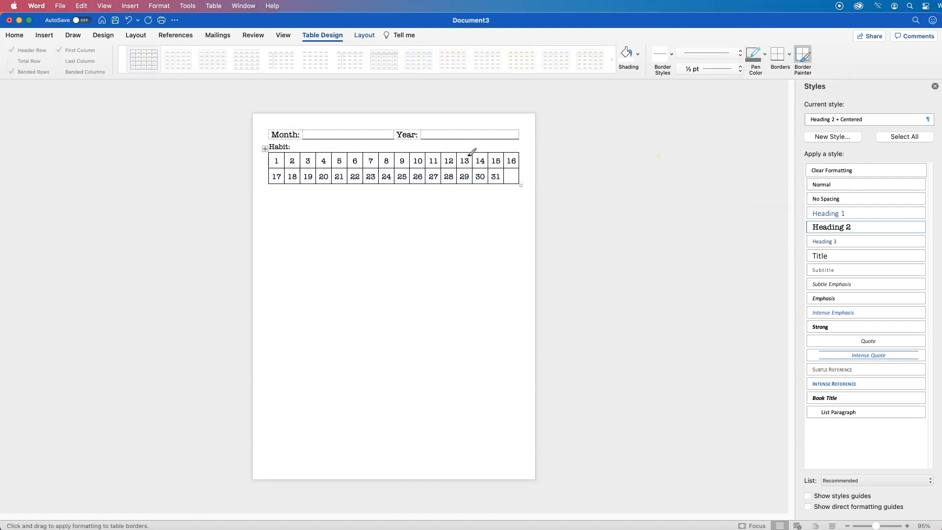
click(788, 52)
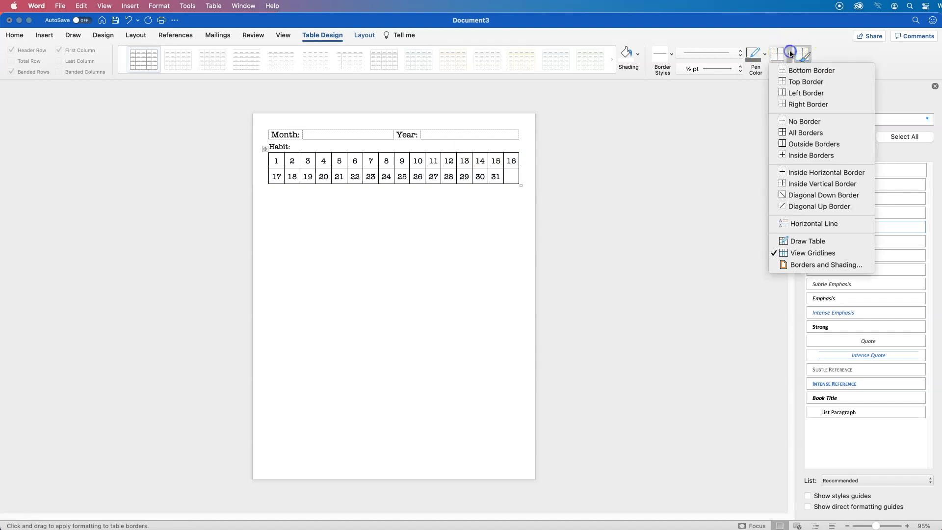
click(812, 133)
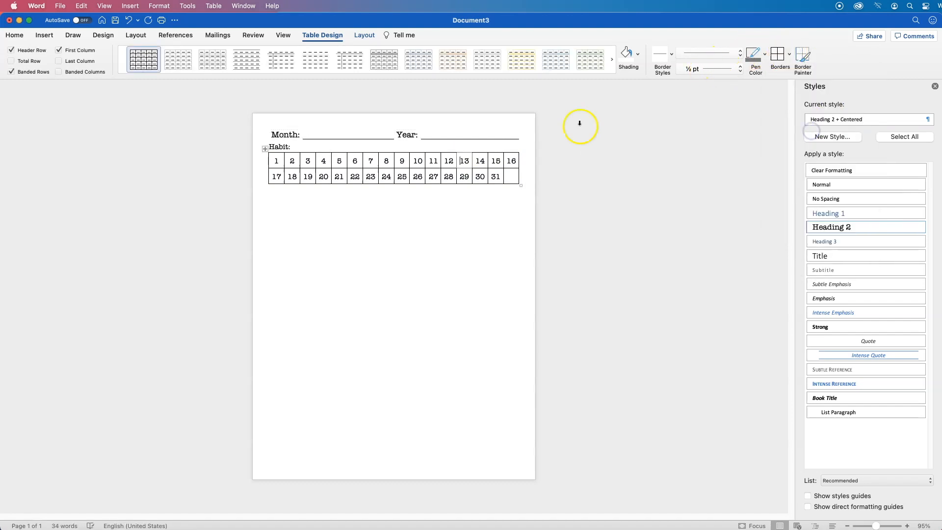
click(264, 148)
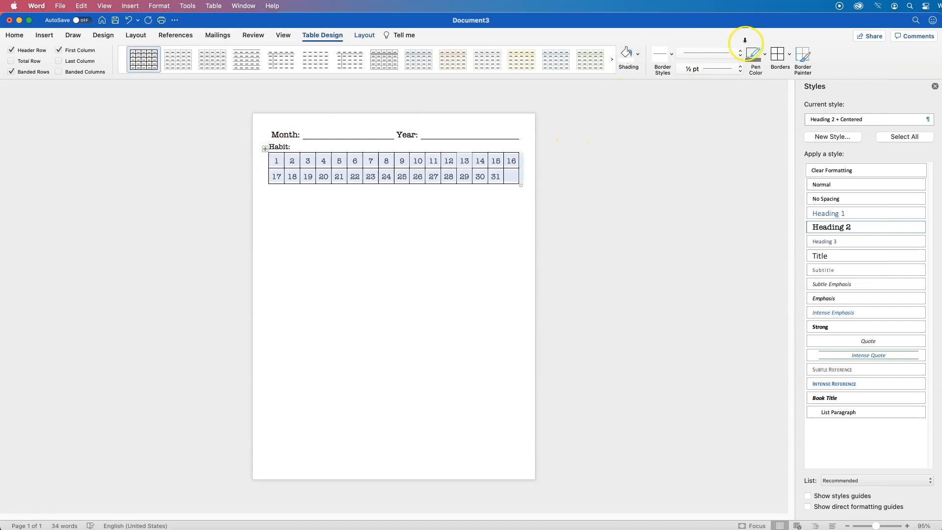
click(773, 56)
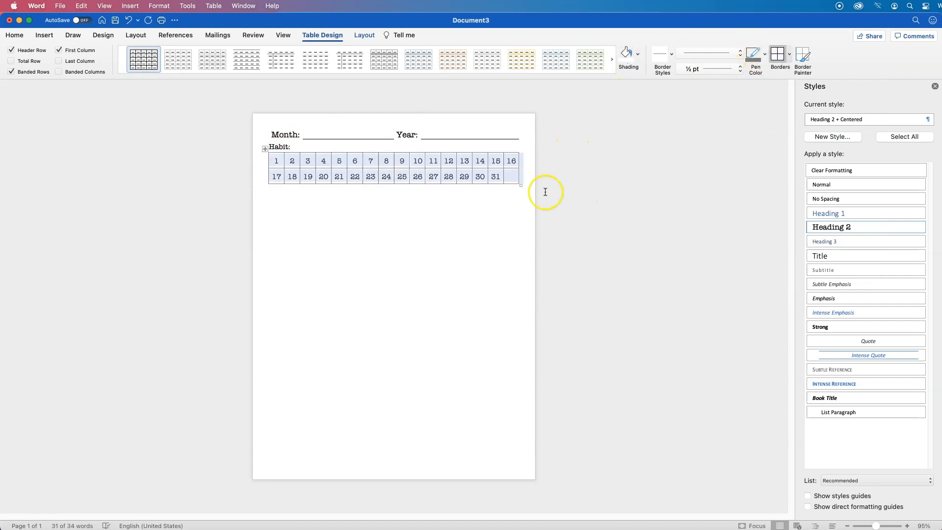
Colour all the day numbers in the table with the lightest grey shade of the black theme colour
click(6, 38)
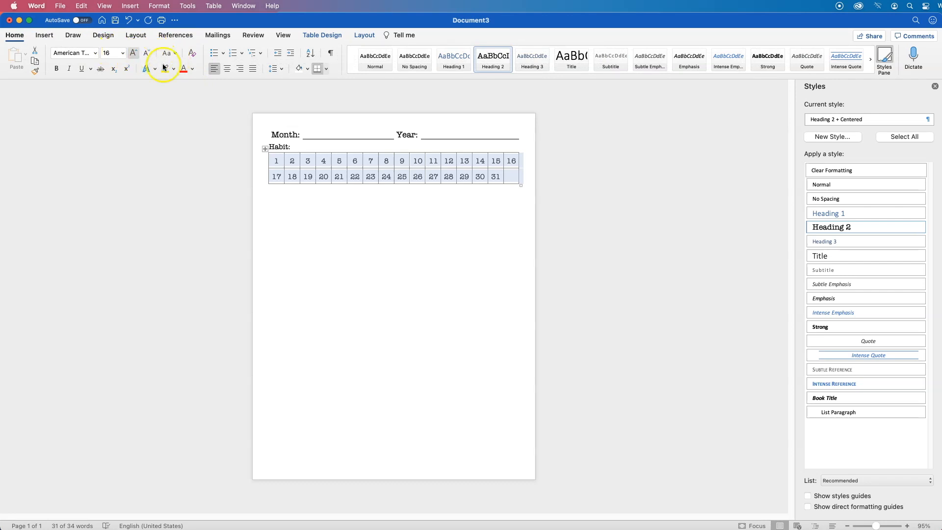
click(193, 70)
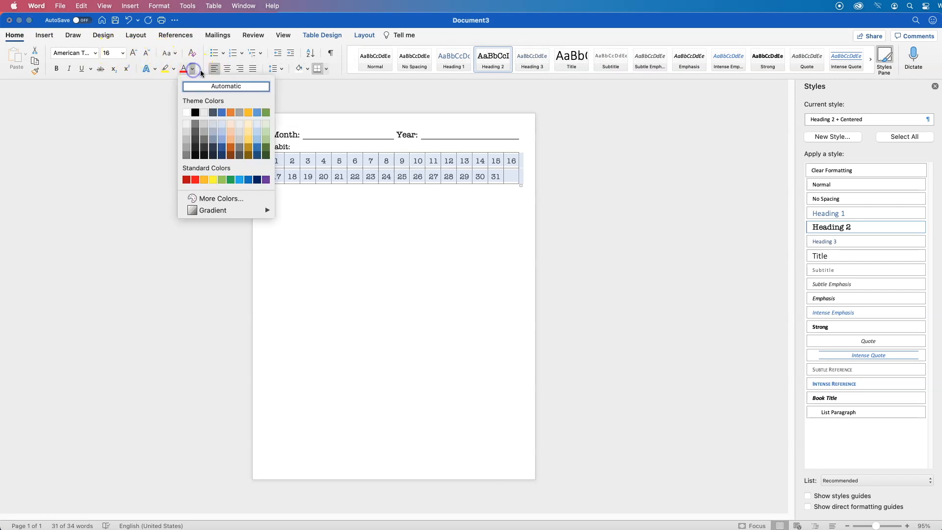
click(197, 125)
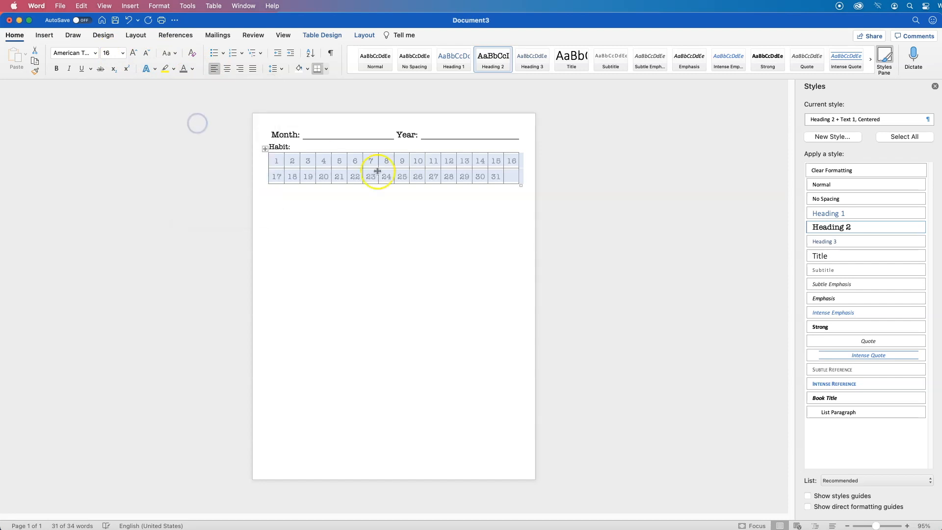
click(289, 149)
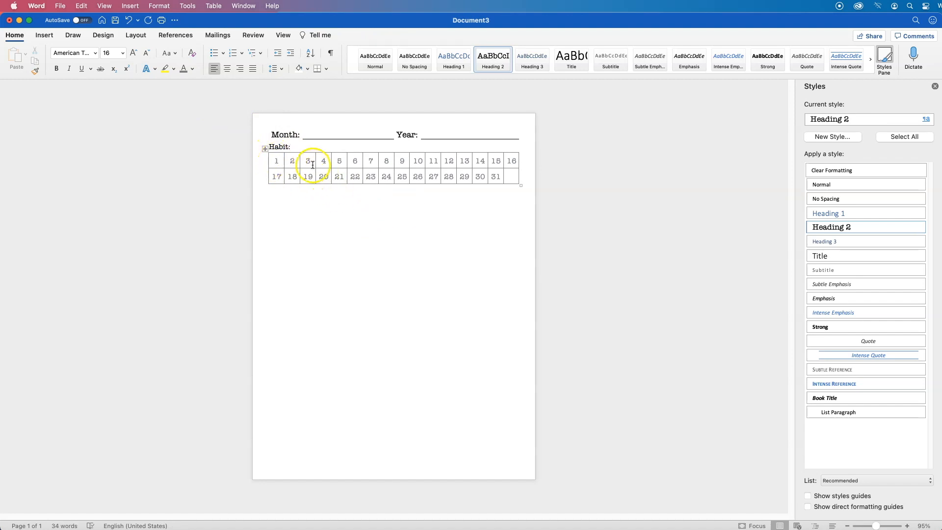
Remove the bottom and right borders from the empty last cell after day 31
click(511, 183)
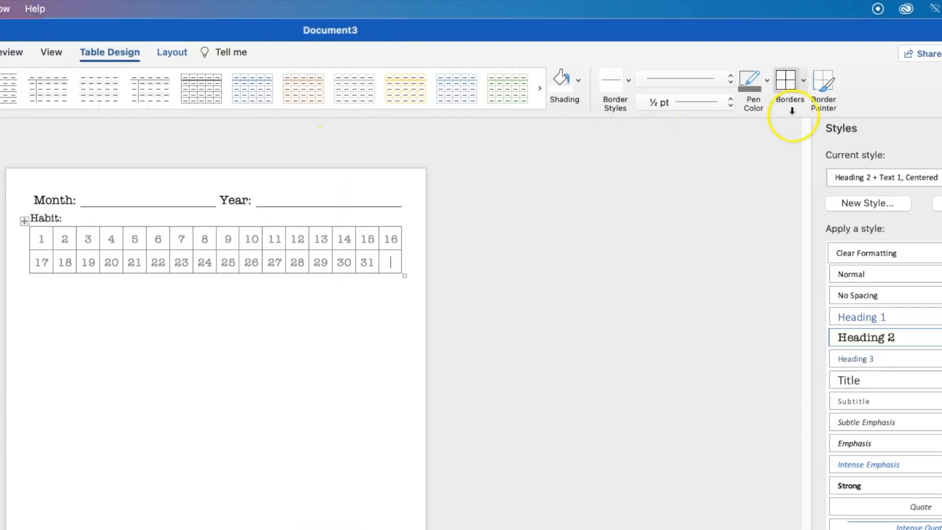
click(806, 81)
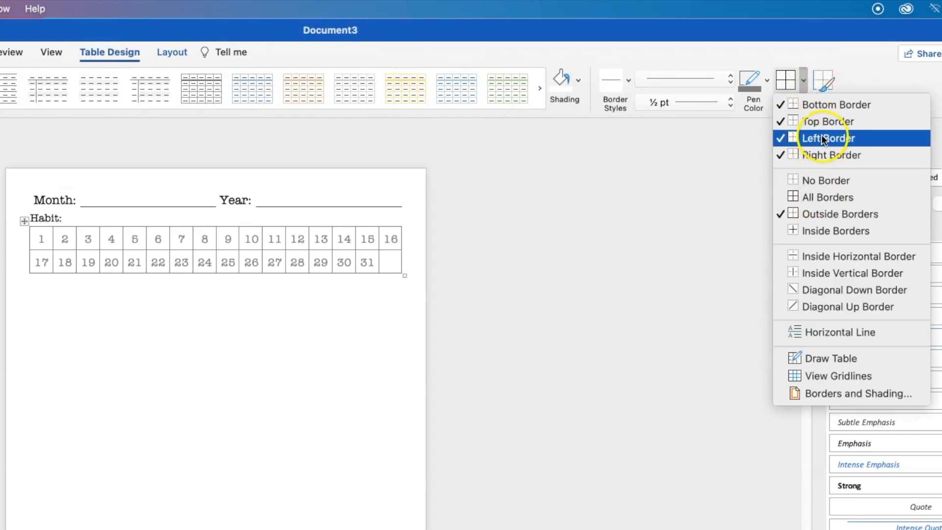
click(822, 154)
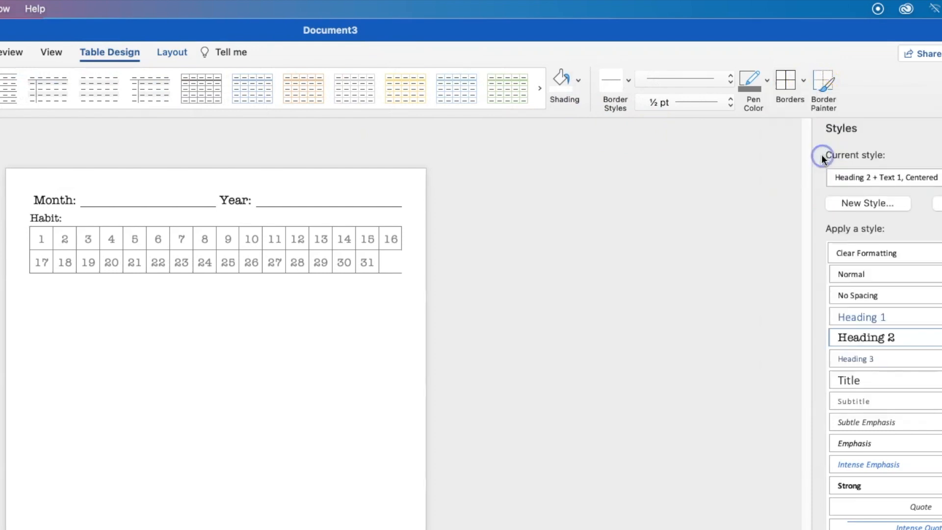
click(802, 83)
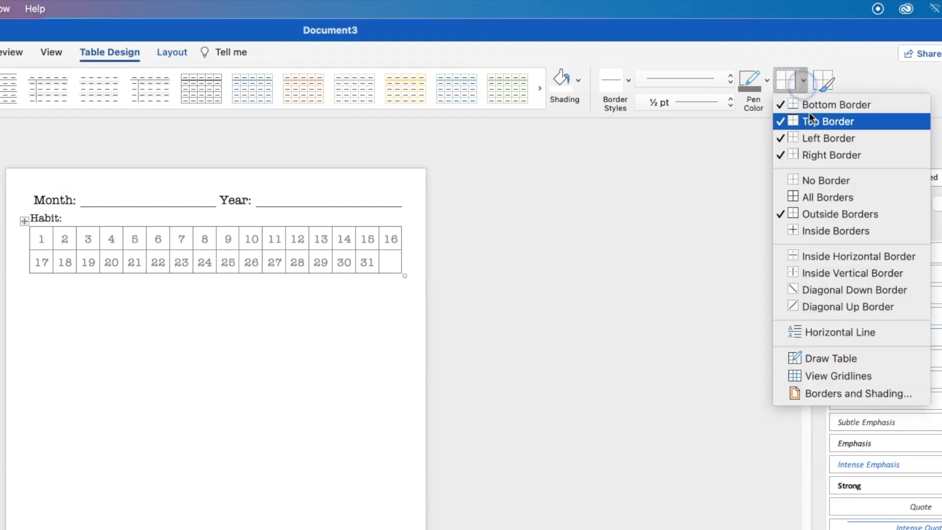
click(809, 108)
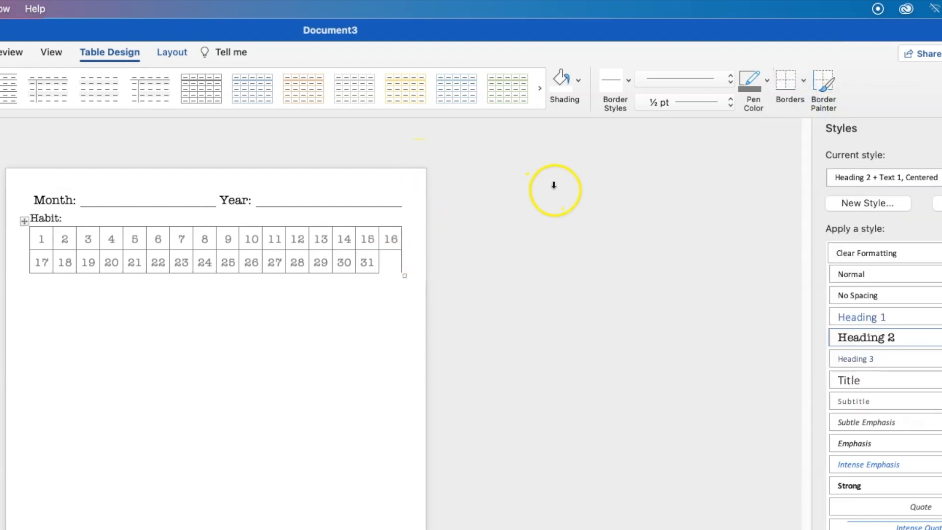
click(802, 83)
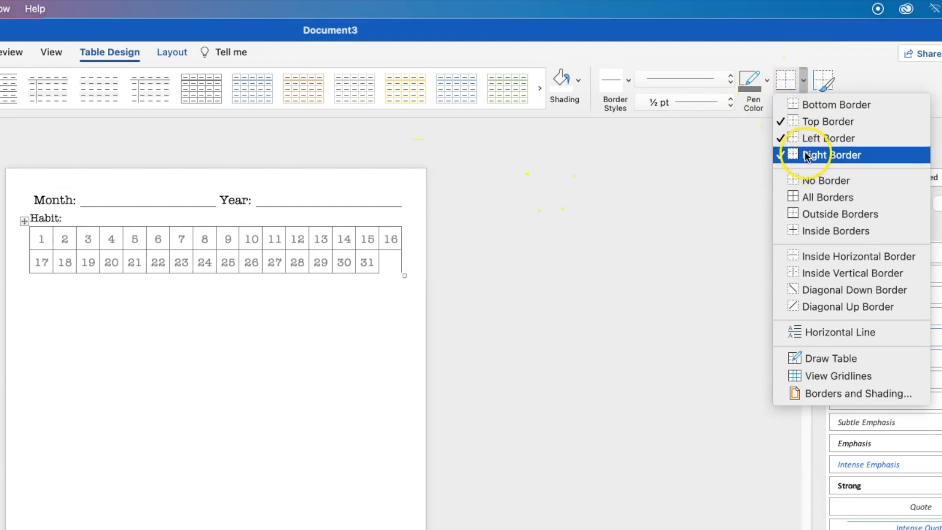
click(805, 155)
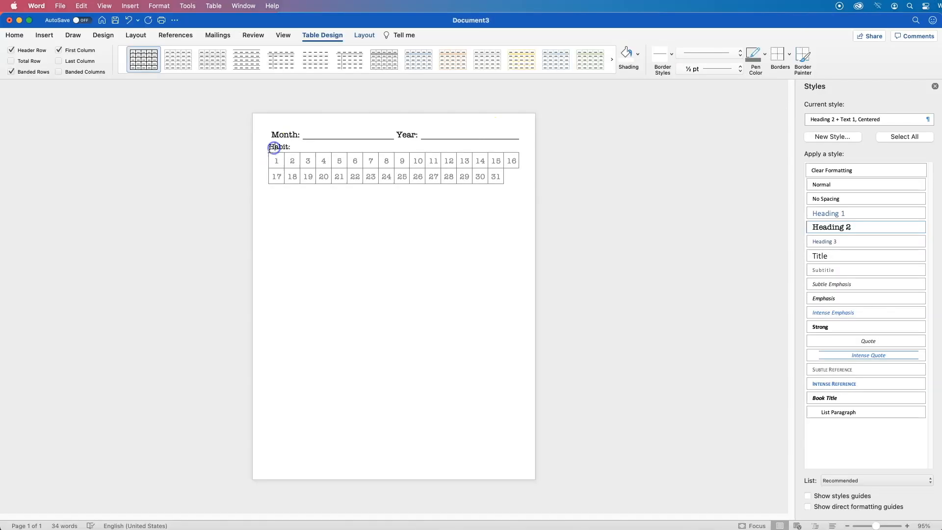
Copy the Habit label with its 31-day table and paste six copies one below another
click(271, 146)
drag(271, 147, 508, 179)
key(super+c)
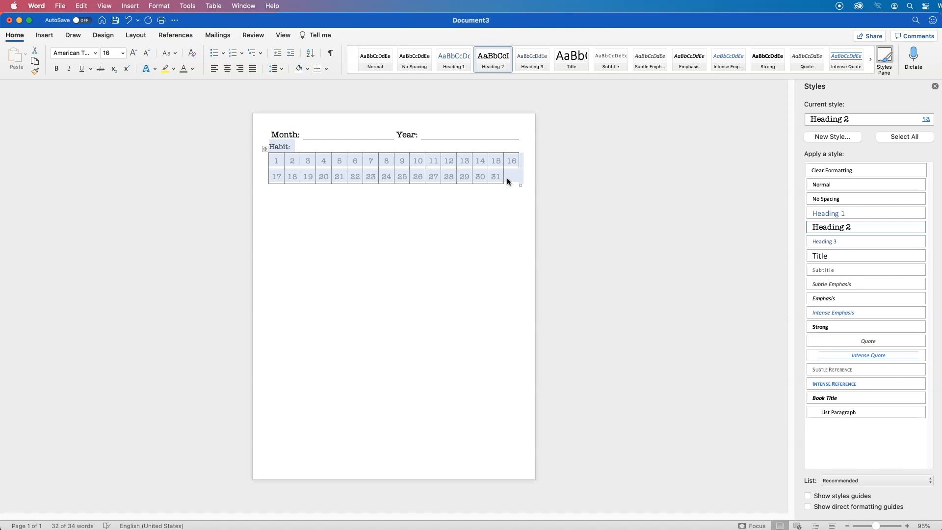
click(504, 195)
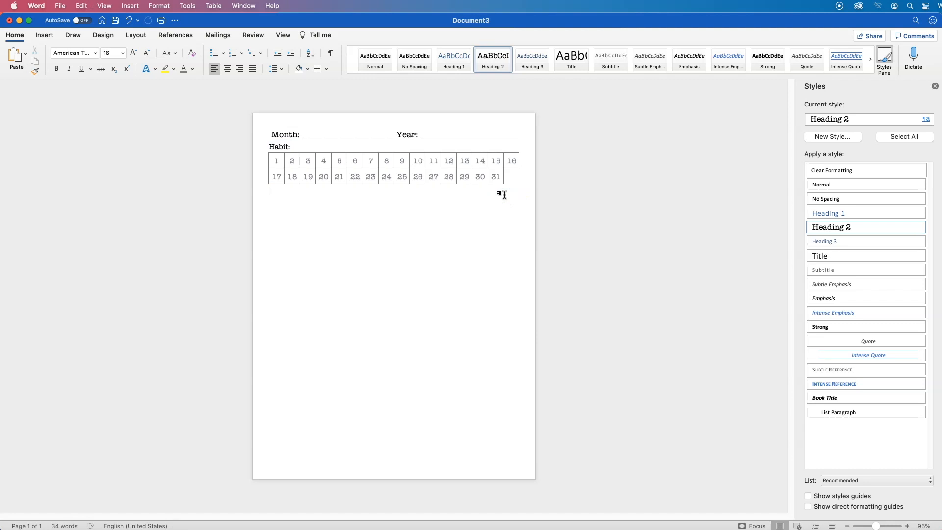
key(super+v)
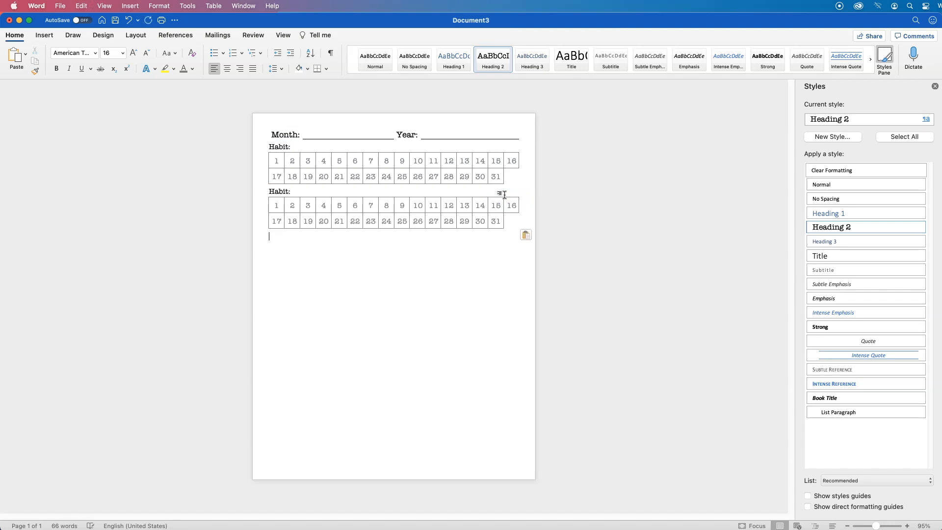
key(super+v)
key(super+v)
key(super+v)
key(super+v)
key(super+v)
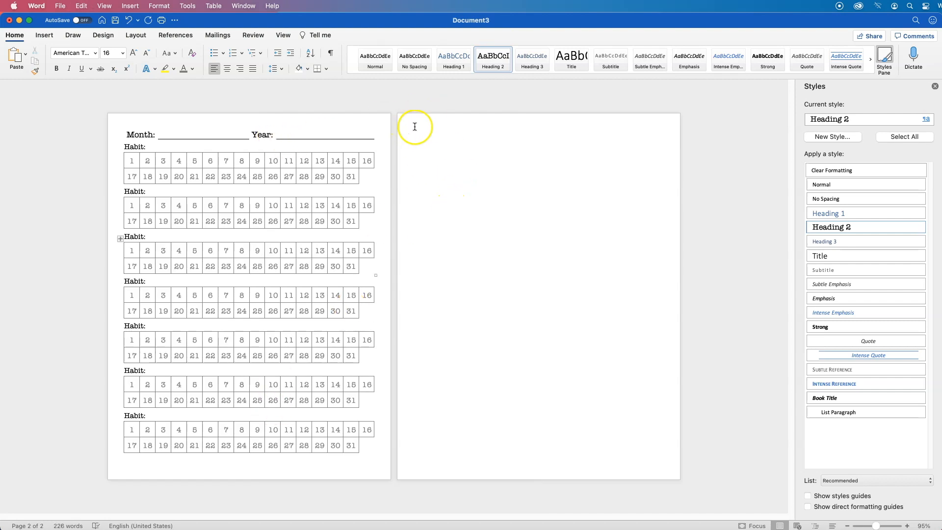
Show the formatting marks, reduce the final empty paragraph to 11 pt to remove the blank second page, and hide the marks again
click(331, 52)
click(418, 134)
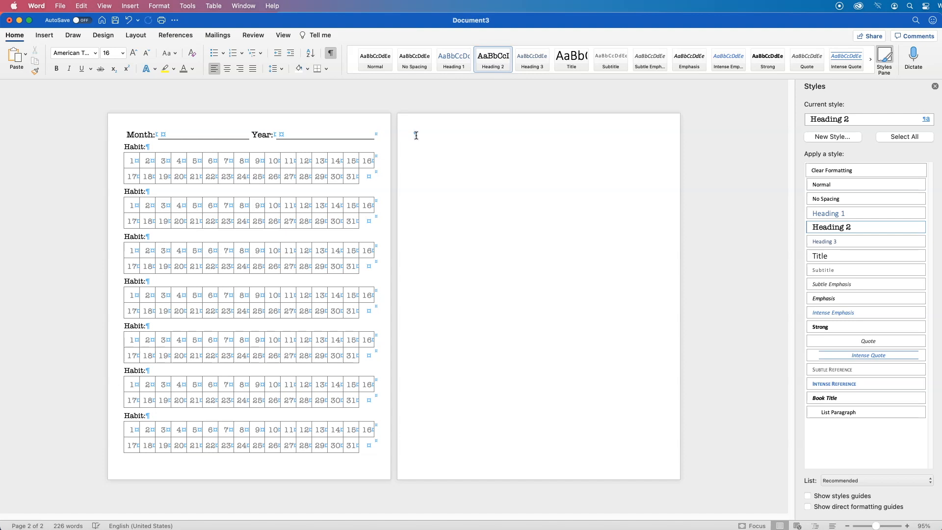
right_click(416, 135)
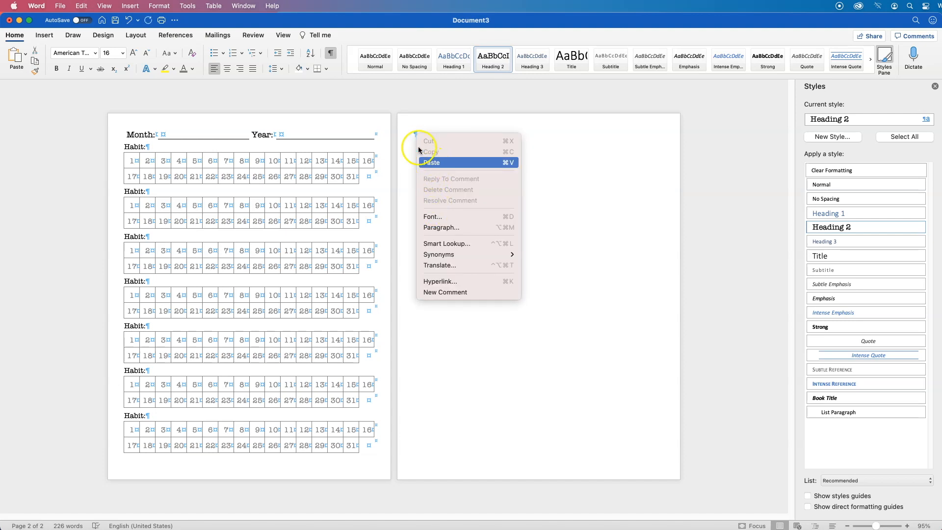
click(409, 134)
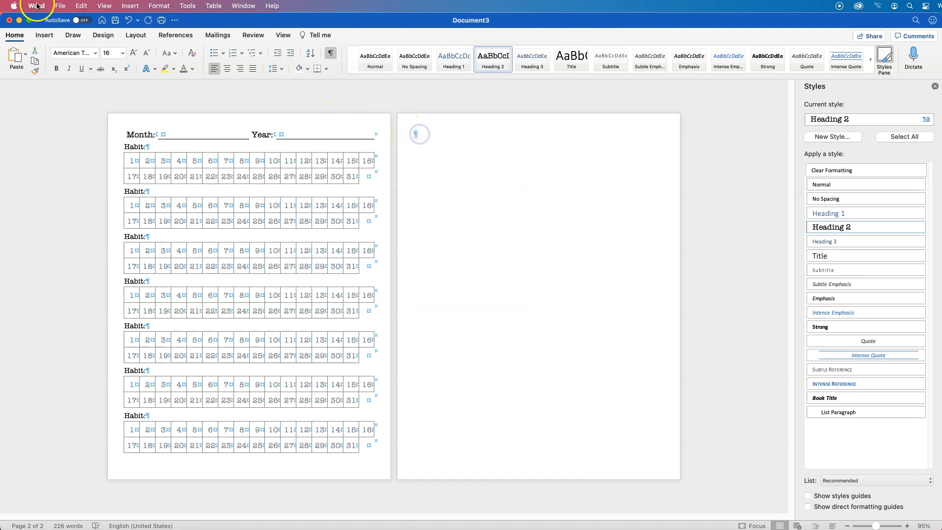
click(147, 53)
click(148, 53)
click(148, 53)
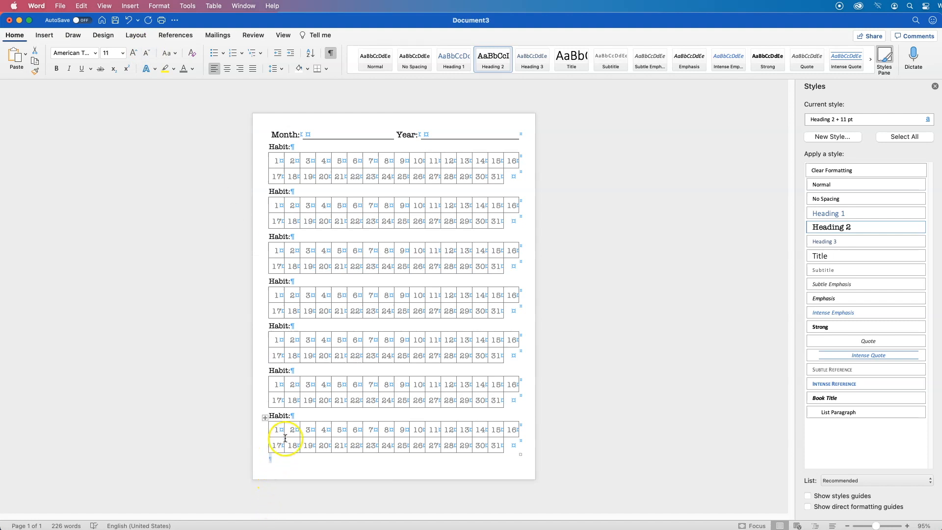
click(331, 53)
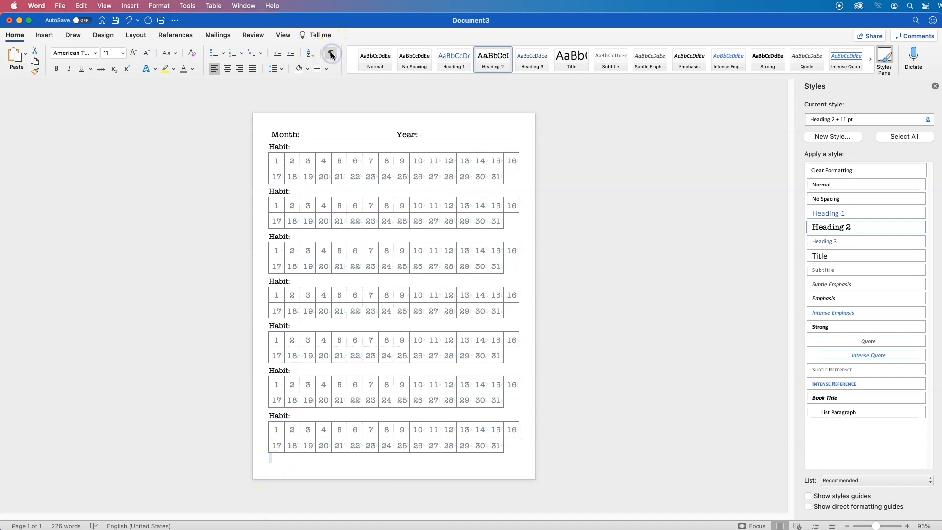
click(284, 146)
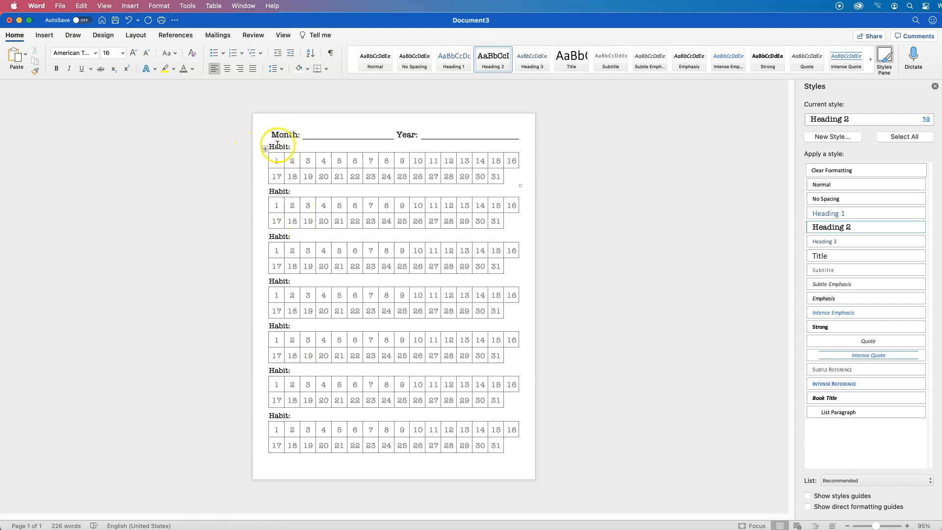
click(278, 148)
double_click(278, 147)
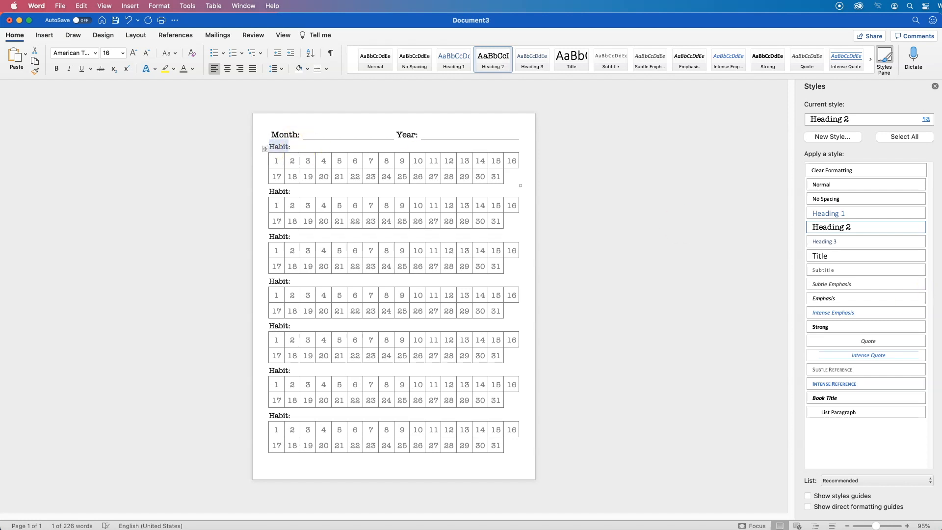
click(922, 227)
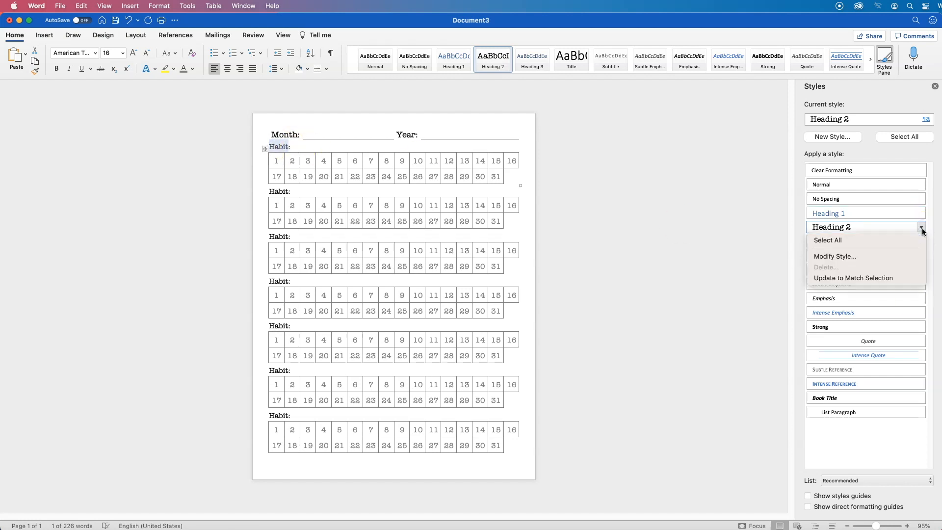
click(829, 240)
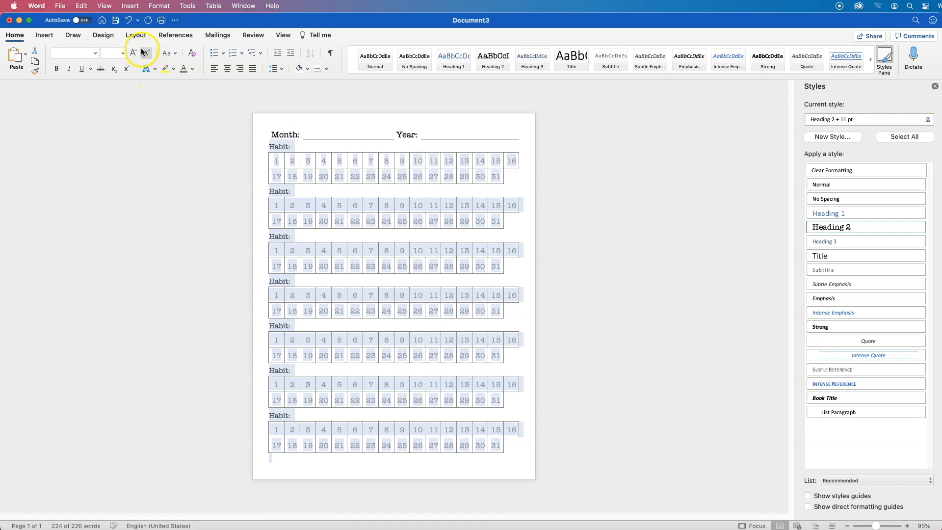
click(279, 176)
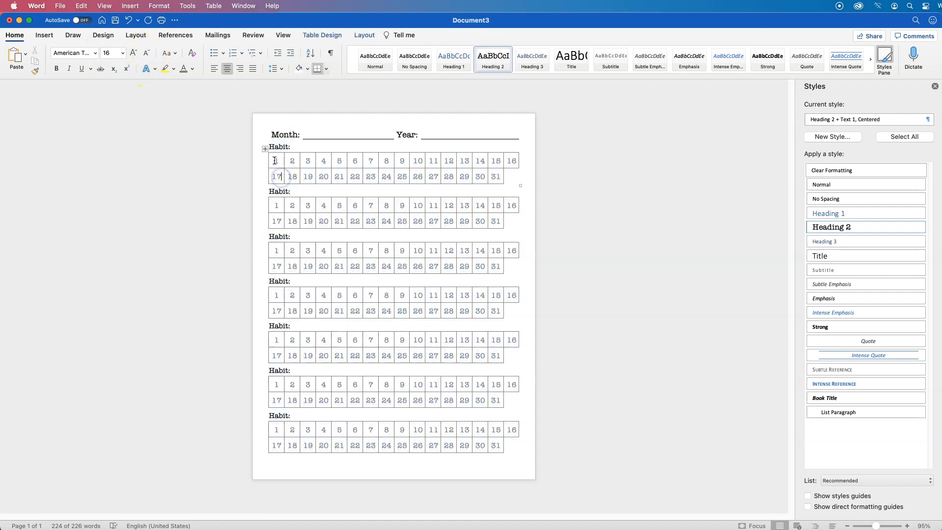
Redefine the Heading 3 style from the first table's day numbers, reducing them to 14 pt and updating the style to match
drag(275, 161, 511, 170)
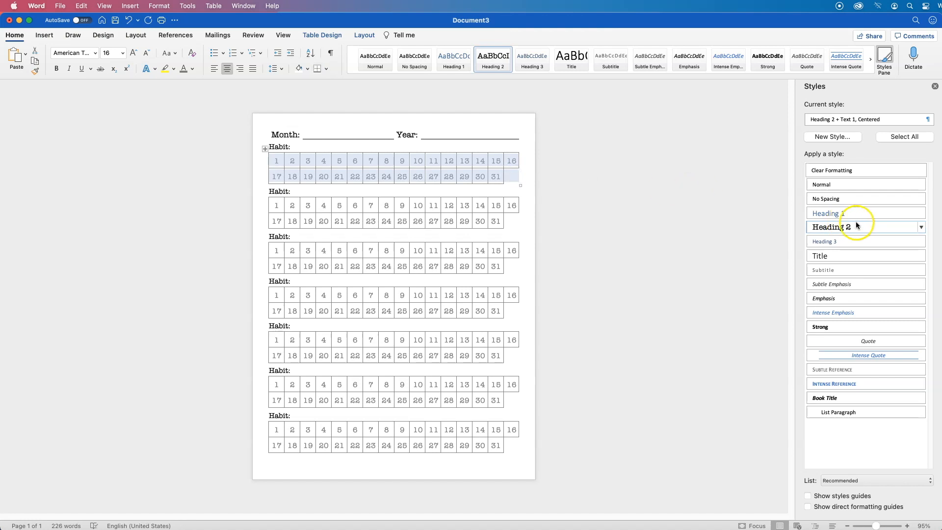
click(921, 242)
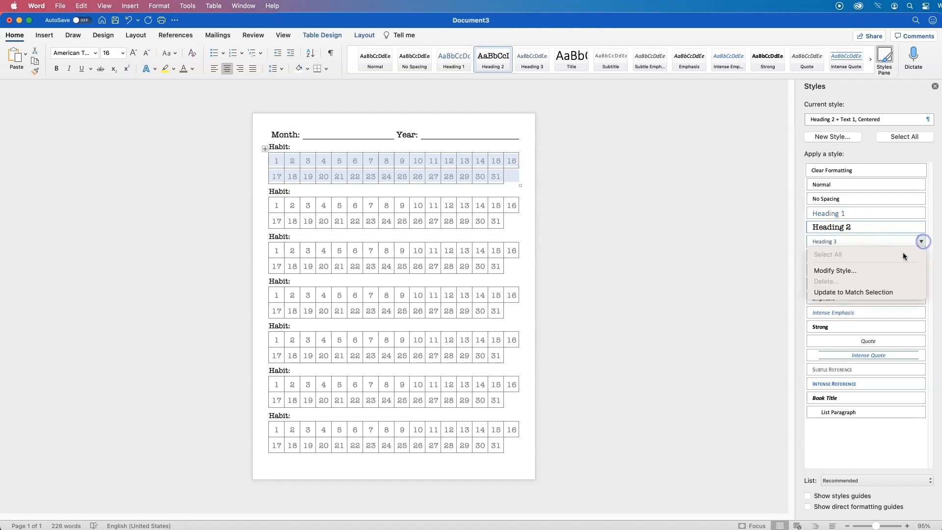
click(922, 242)
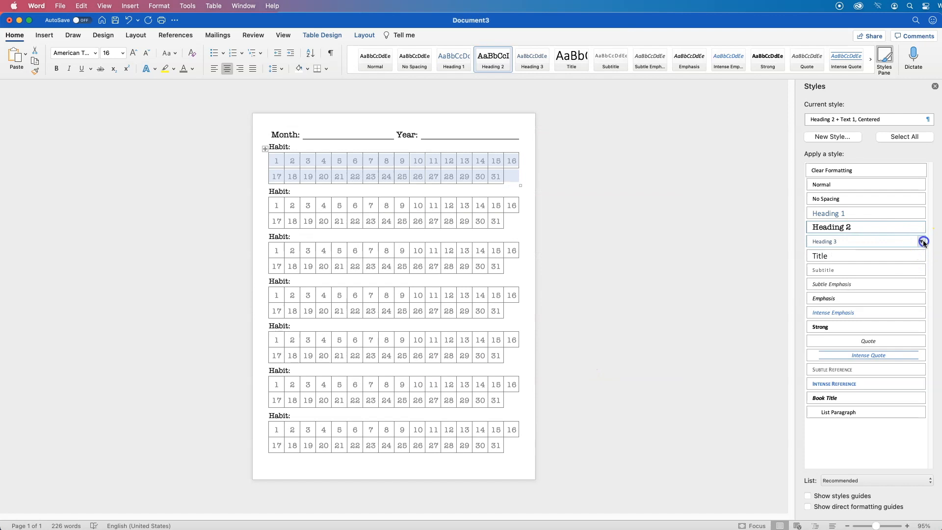
click(892, 293)
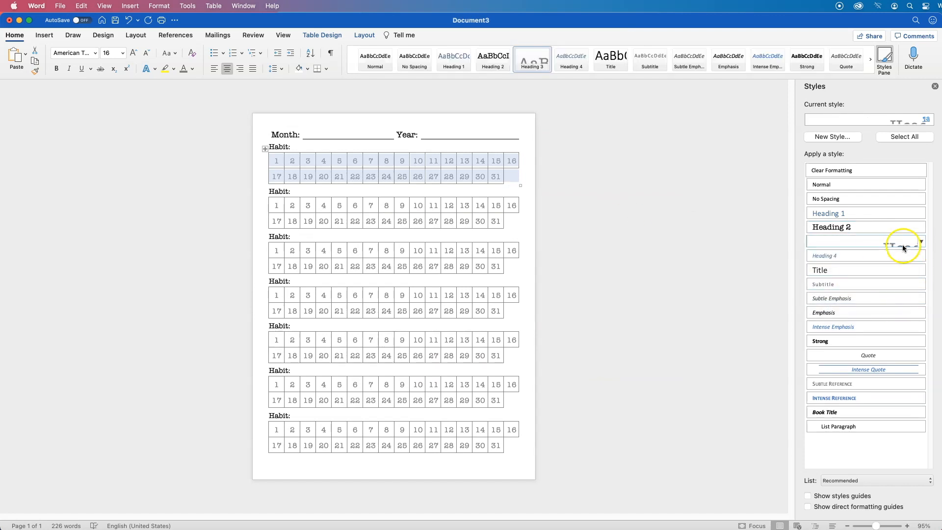
click(146, 53)
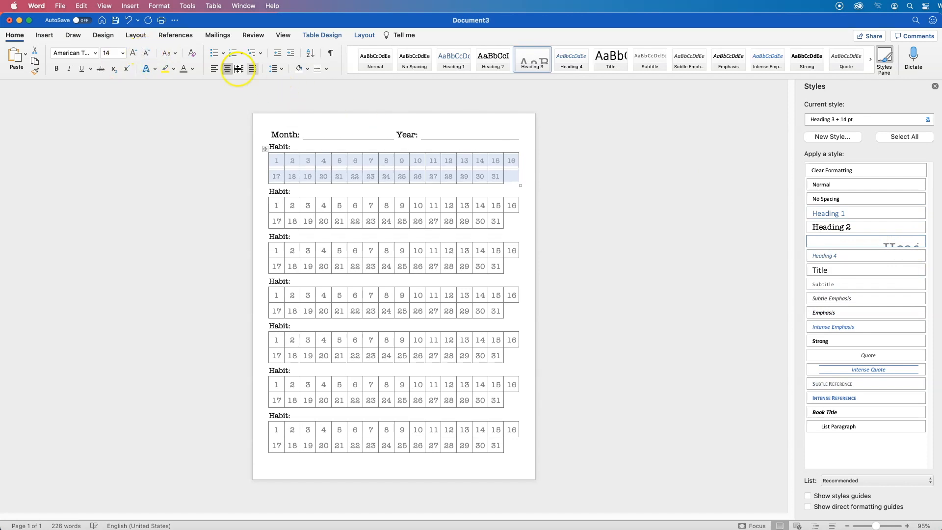
click(921, 242)
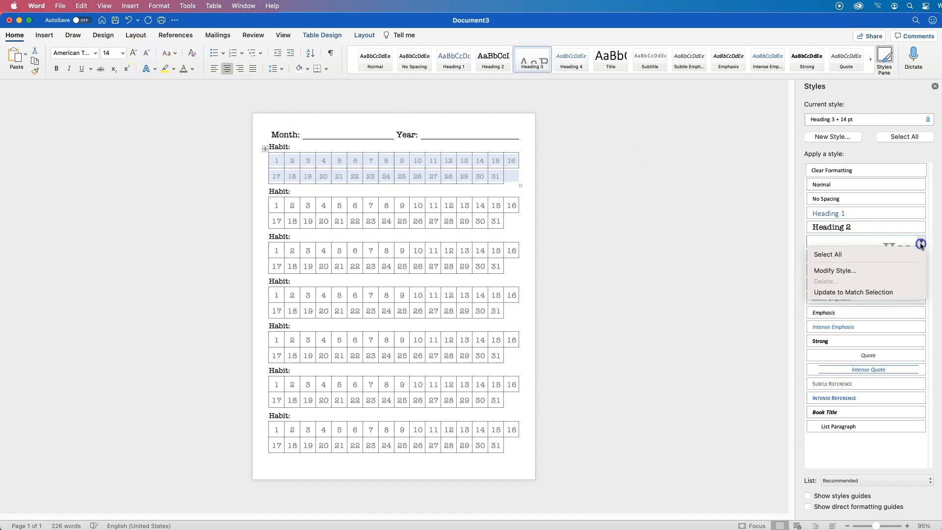
click(894, 291)
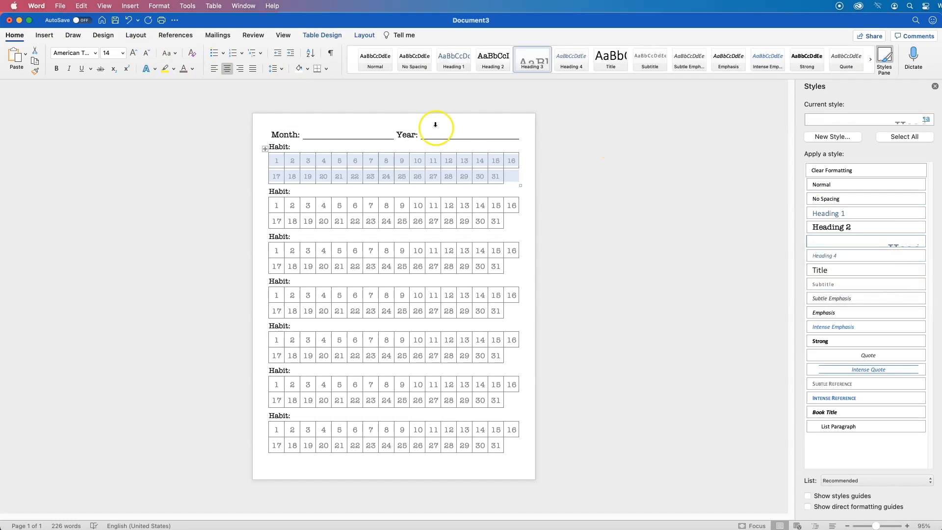
Apply the Heading 3 style to the day numbers in each of the other six tables
drag(273, 204, 517, 227)
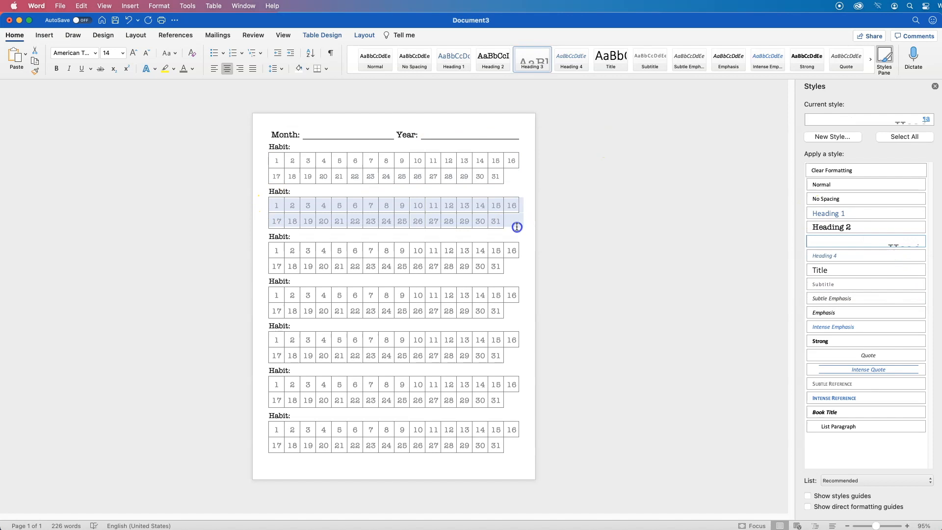
click(906, 241)
drag(273, 251, 519, 261)
click(909, 240)
drag(305, 297, 520, 310)
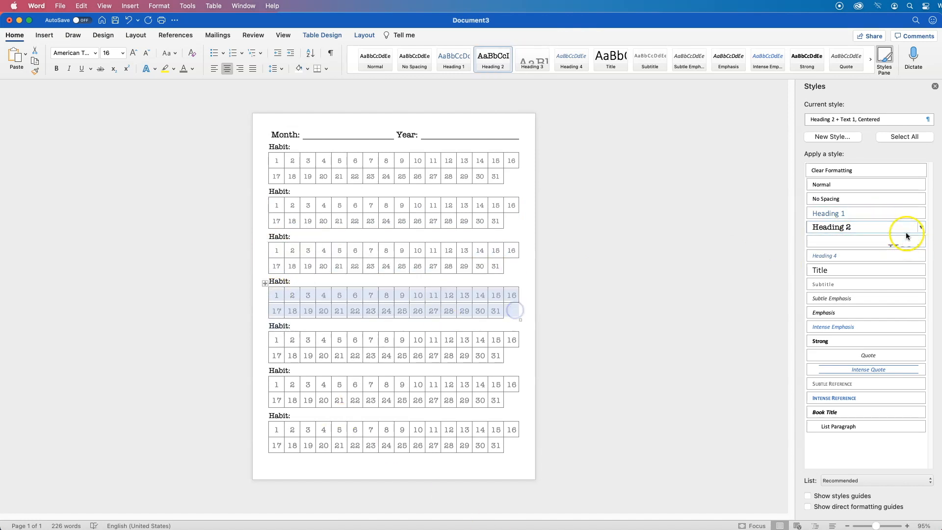
click(894, 243)
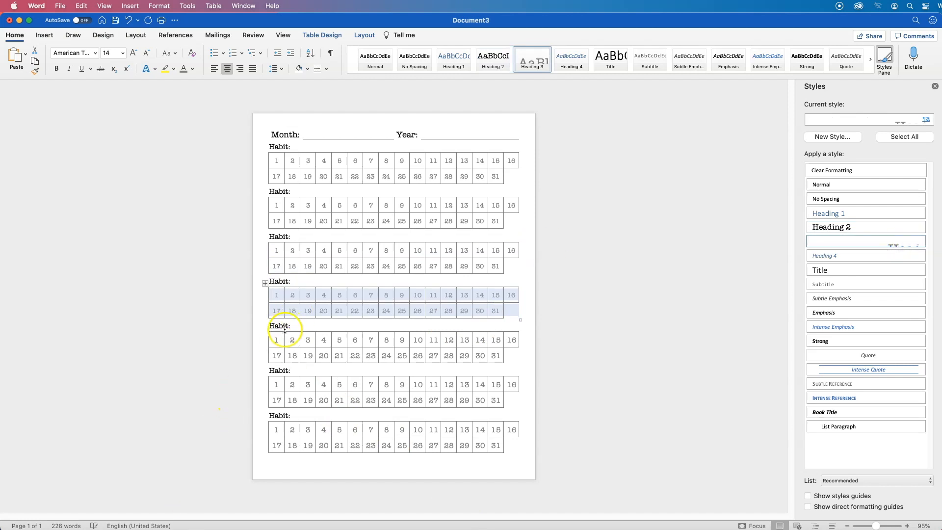
drag(271, 341, 509, 354)
click(894, 242)
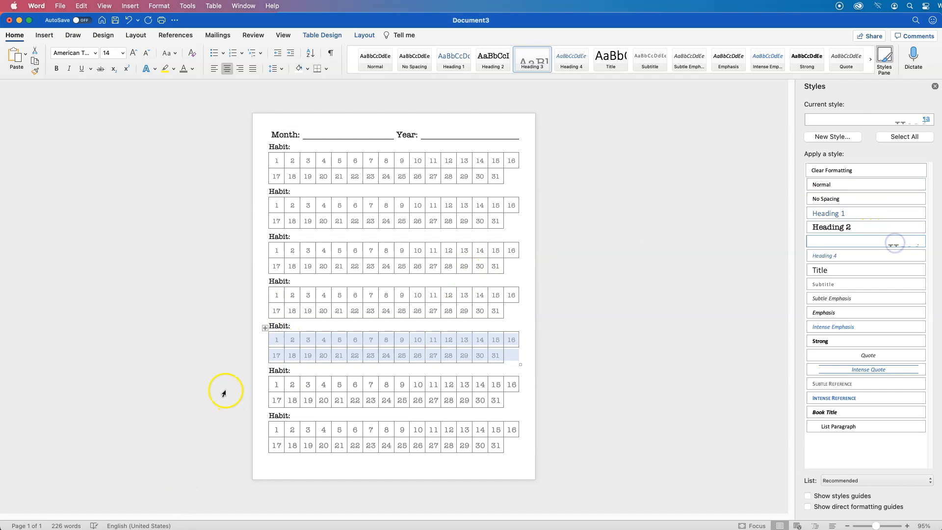
drag(273, 385, 507, 393)
click(867, 240)
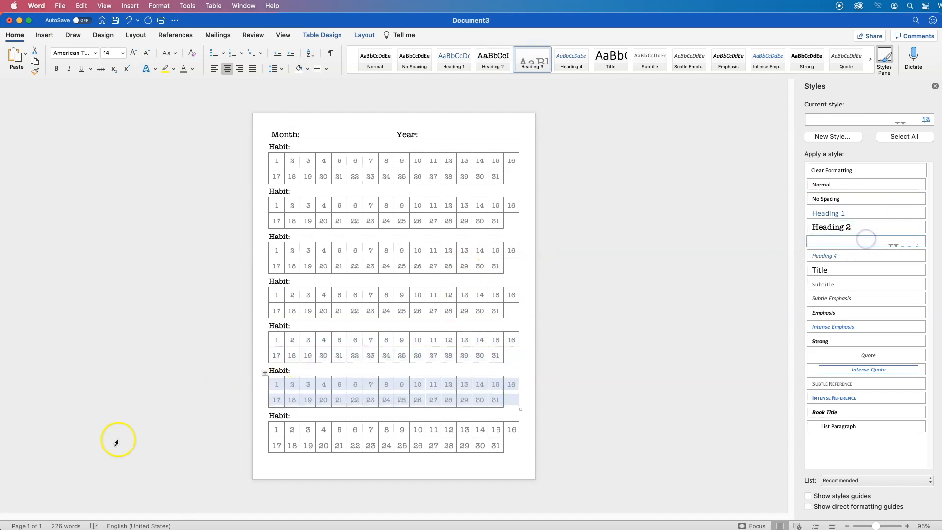
drag(275, 431, 509, 441)
click(911, 227)
click(906, 242)
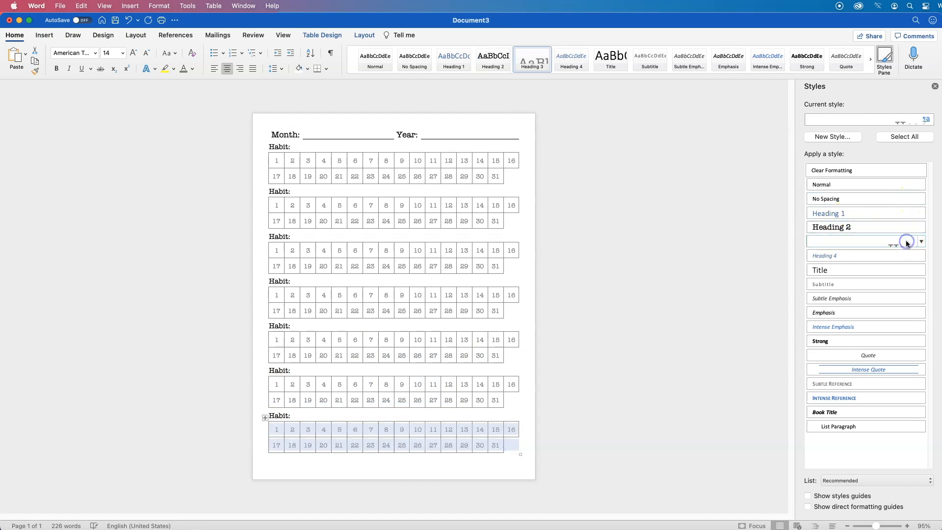
Select all Heading 2 text and set its paragraph spacing before to 12 pt
click(921, 227)
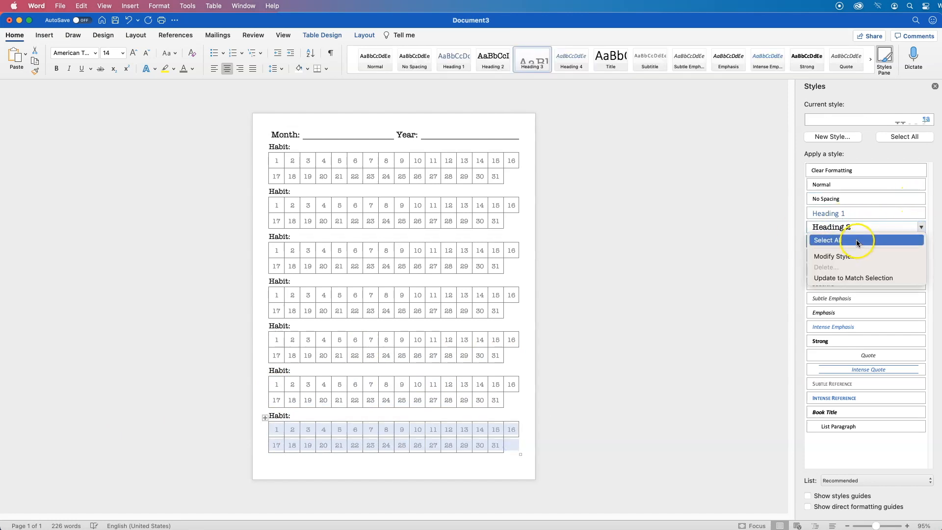
click(856, 240)
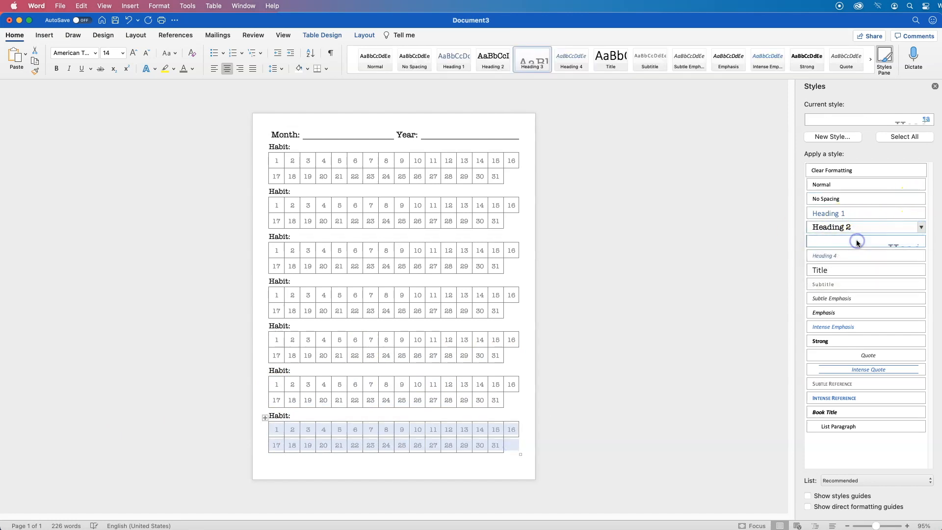
click(275, 68)
click(308, 150)
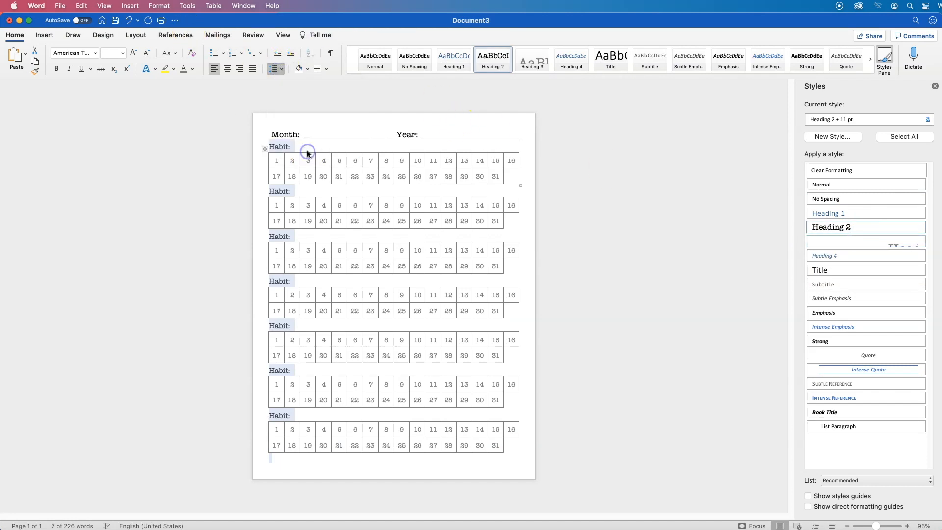
click(467, 265)
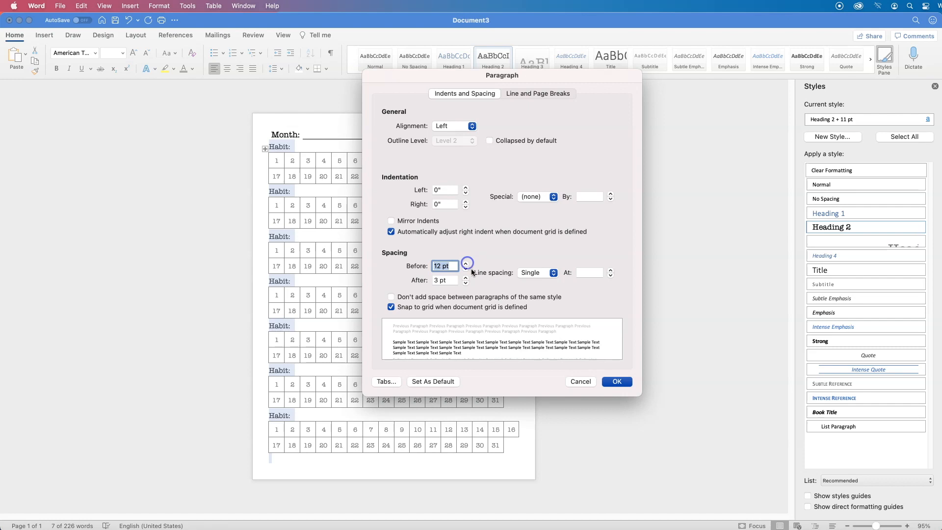
click(617, 382)
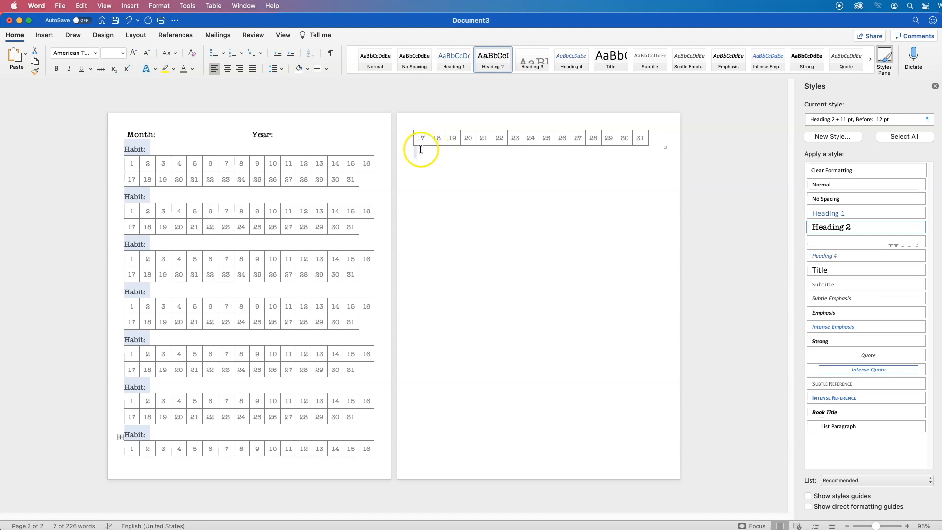
Delete the seventh Habit label together with its table that runs onto the second page
click(124, 436)
drag(125, 436, 555, 378)
key(BackSpace)
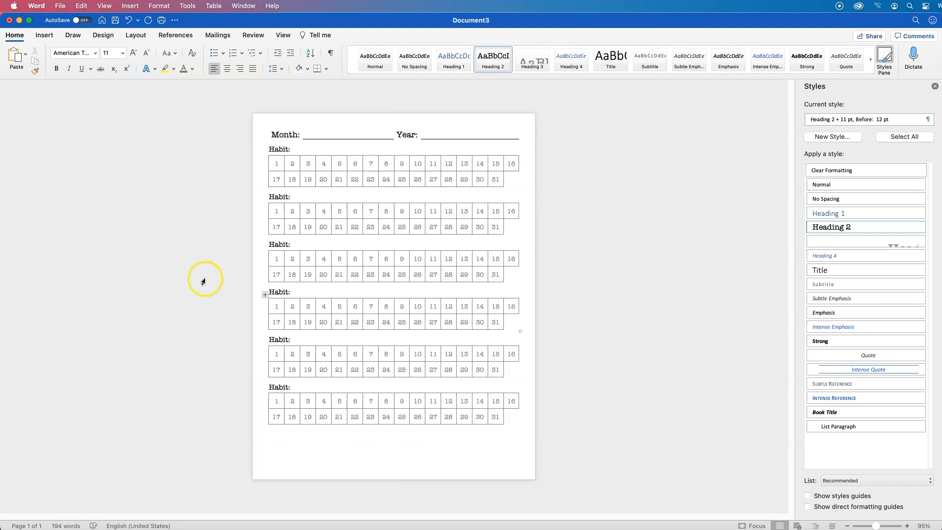
Set the paragraph spacing of all Heading 2 text to 18 pt before and 6 pt after
click(921, 227)
click(867, 240)
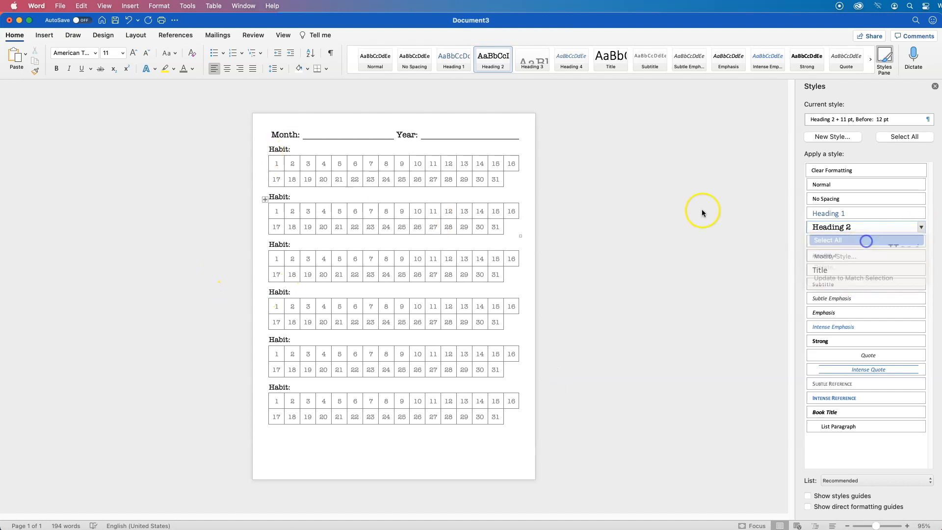
click(277, 68)
click(308, 152)
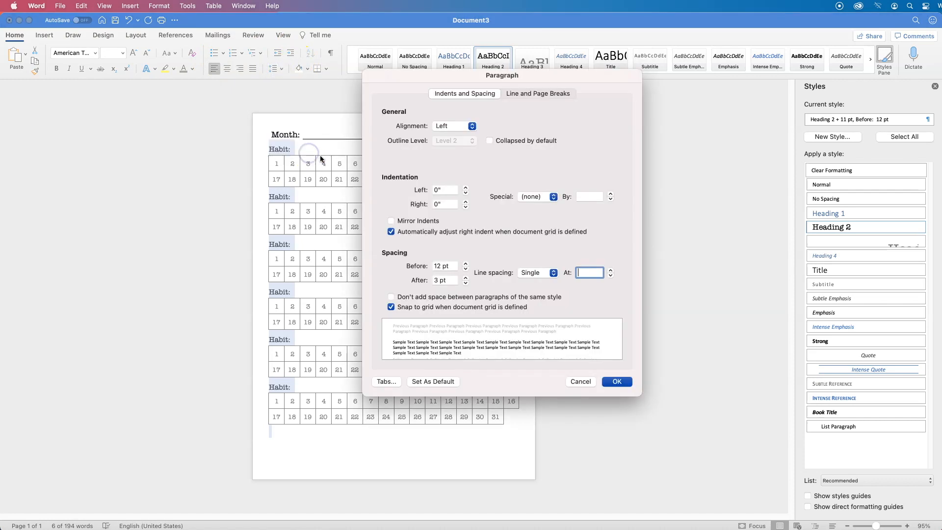
click(465, 264)
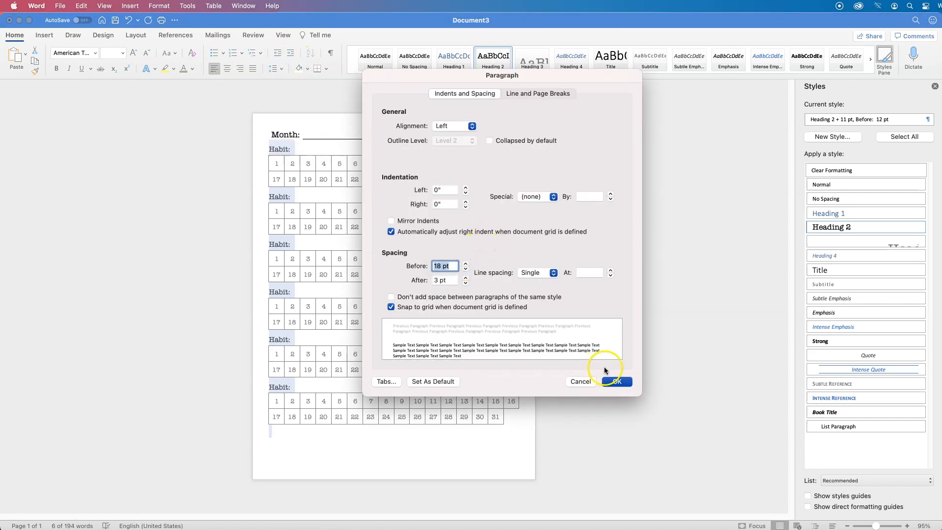
click(460, 280)
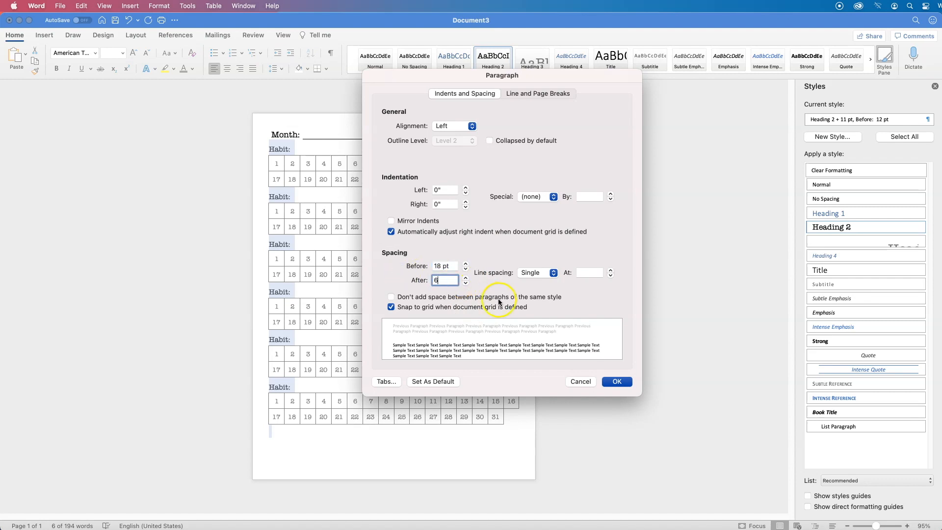
click(617, 382)
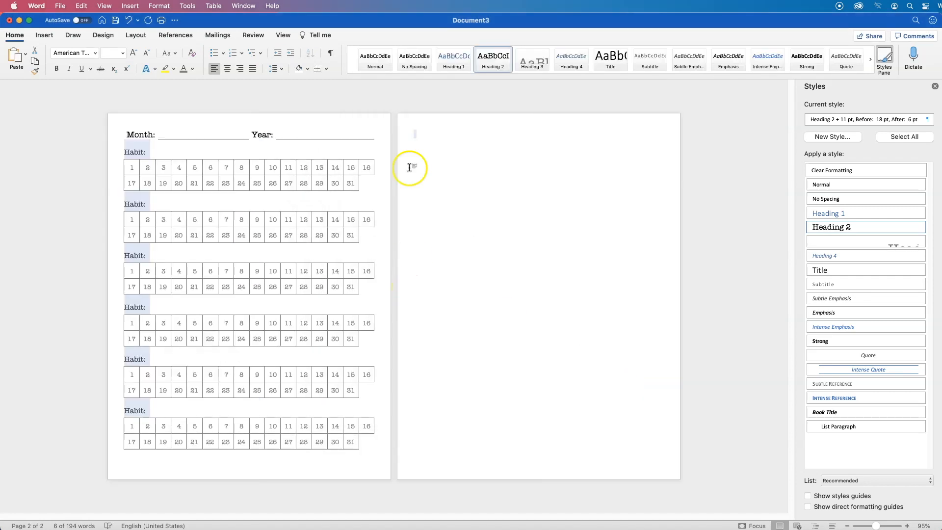
Show the formatting marks, shrink the final empty paragraph to 8 pt to remove the blank page, and hide the marks again
click(424, 137)
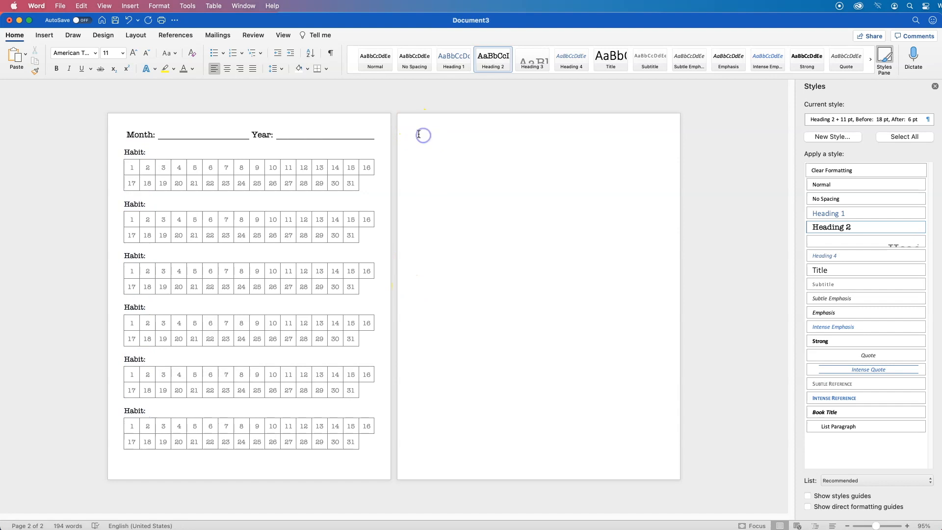
click(331, 53)
click(415, 133)
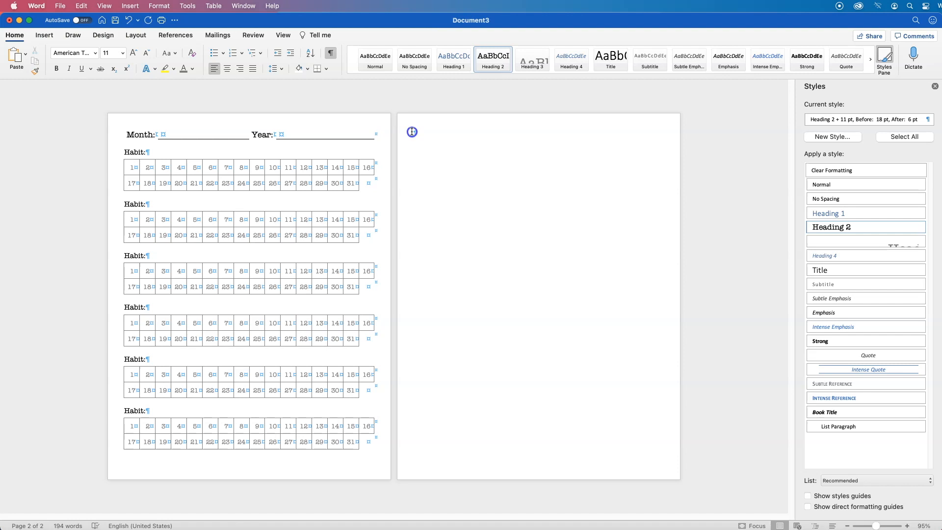
click(150, 55)
click(149, 56)
click(149, 56)
click(149, 56)
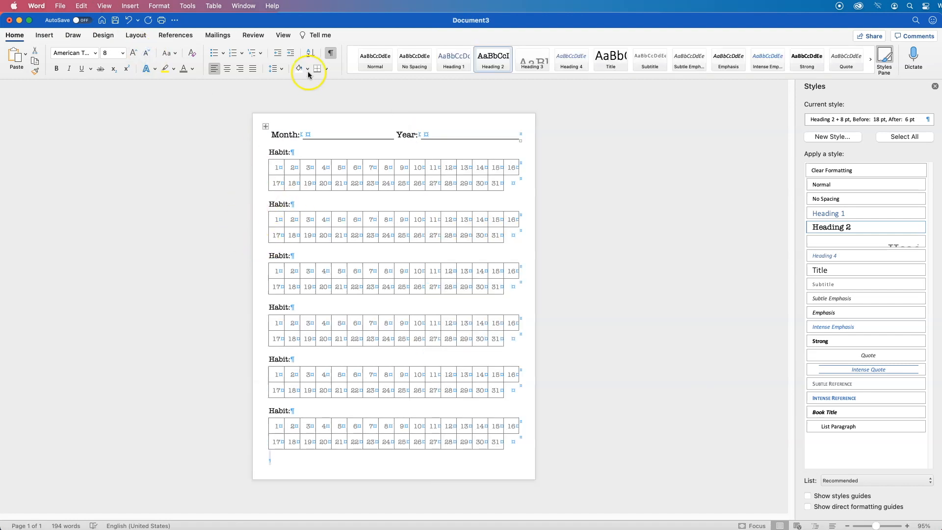
click(335, 57)
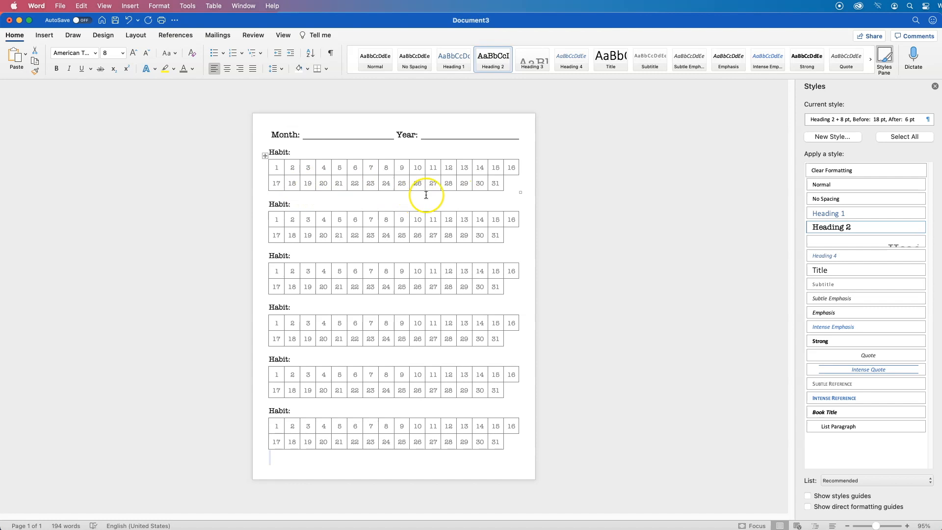
Cut the second through sixth Habit labels with their tables, leaving only the first habit block on the page
drag(264, 201, 434, 376)
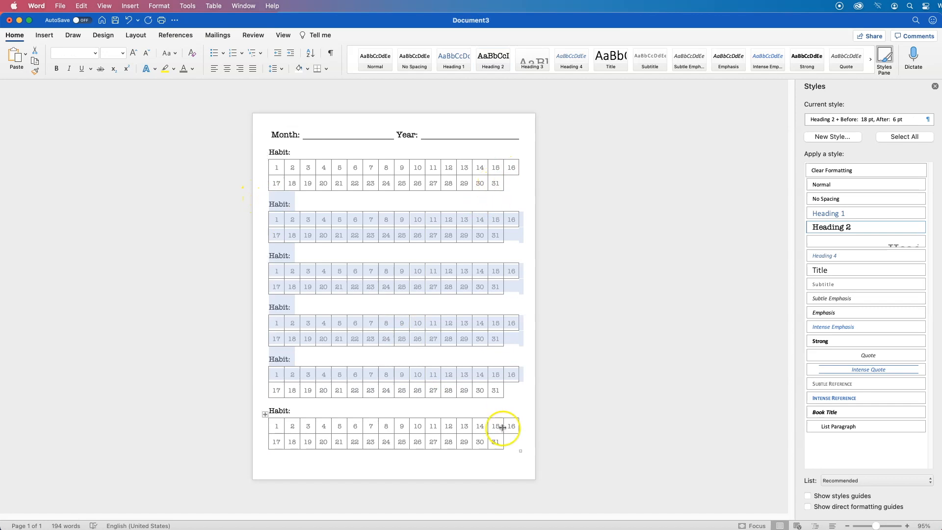
click(321, 217)
drag(268, 205, 503, 443)
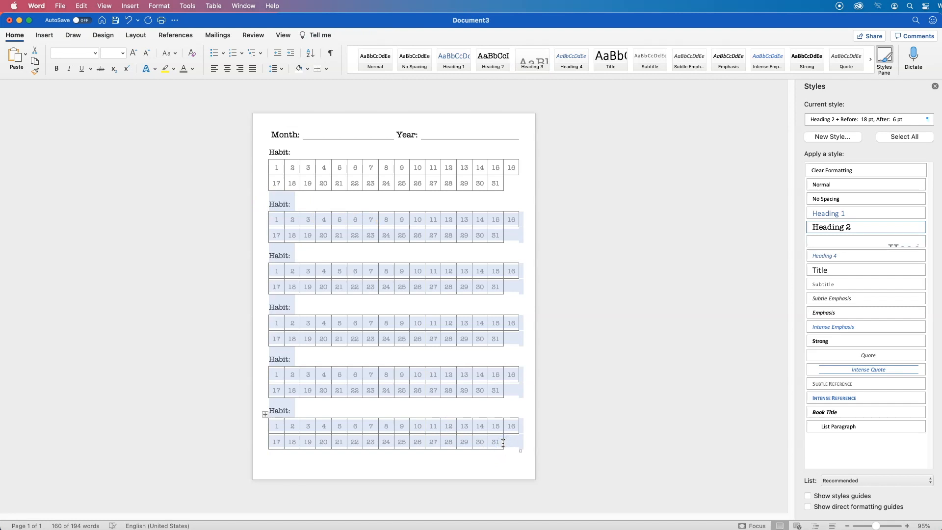
key(super+x)
Clear the number 31 from the remaining table's last cell and remove that cell's right and bottom borders
click(498, 183)
key(BackSpace)
key(BackSpace)
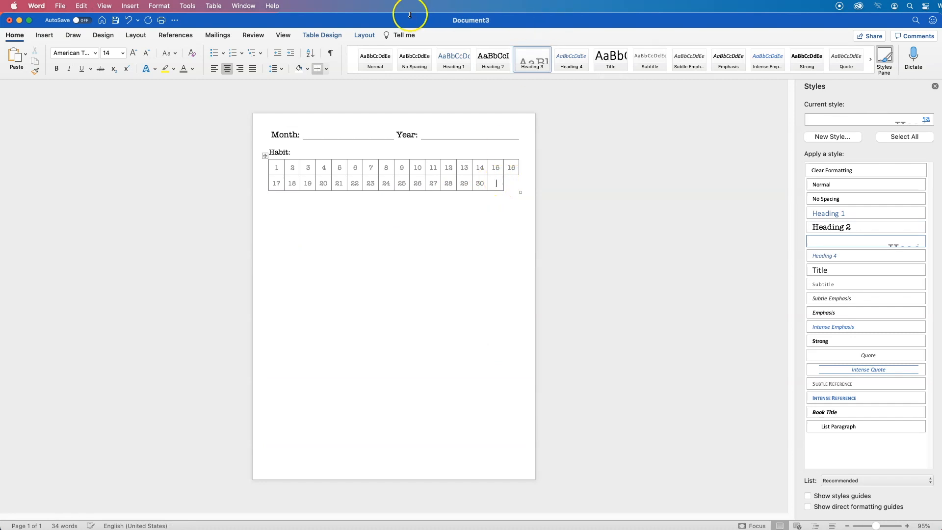
click(312, 36)
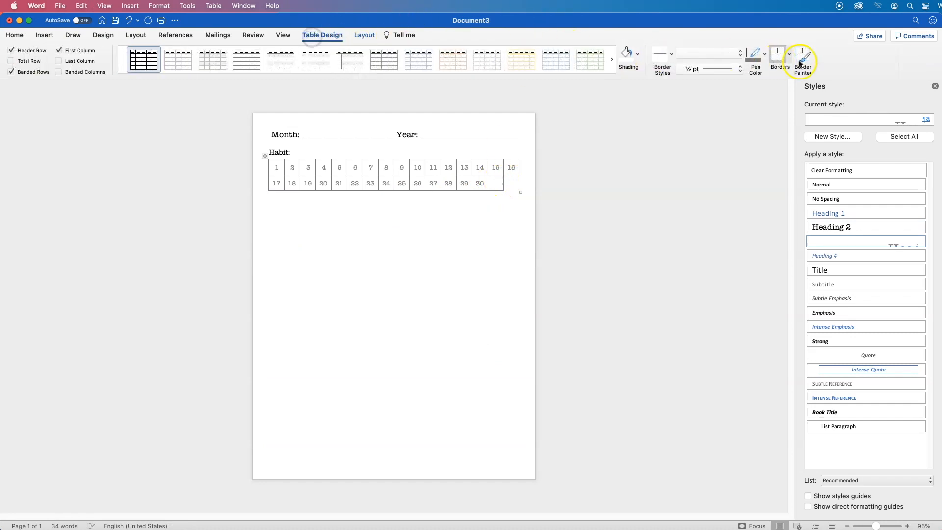
click(788, 53)
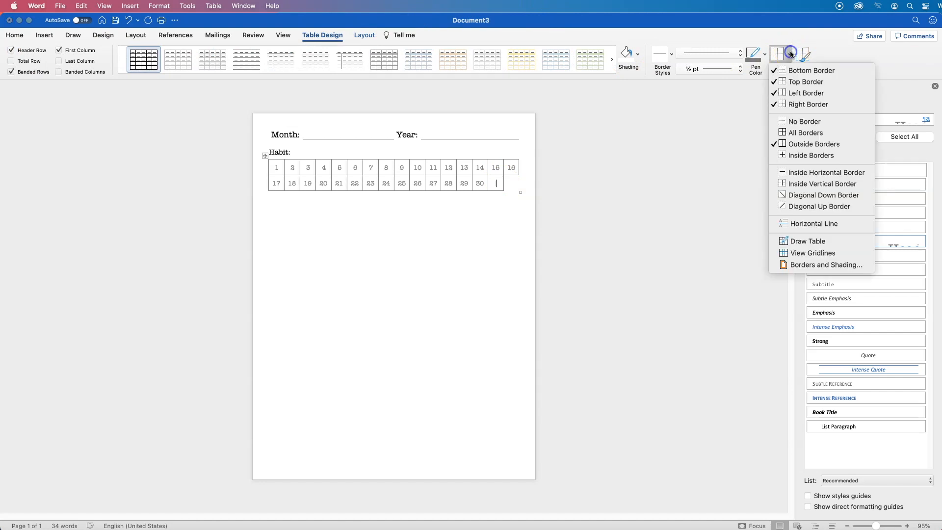
click(795, 104)
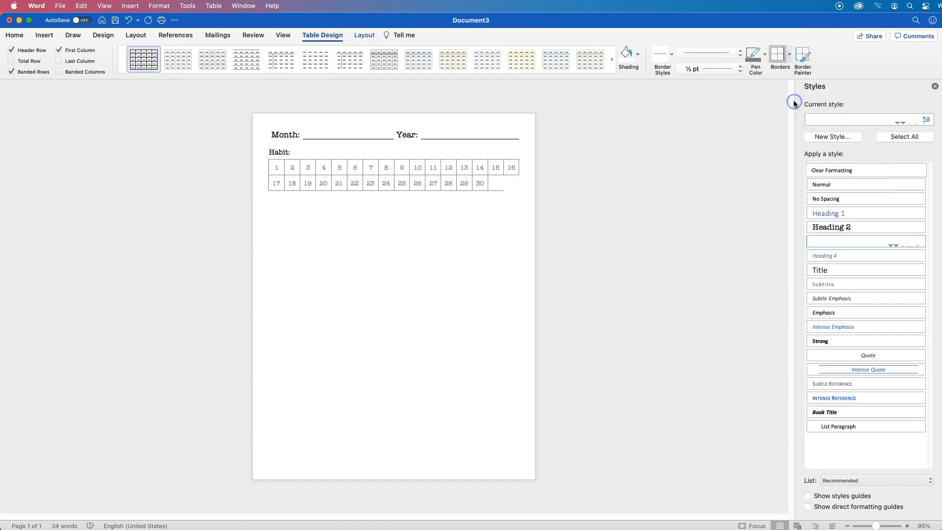
click(789, 59)
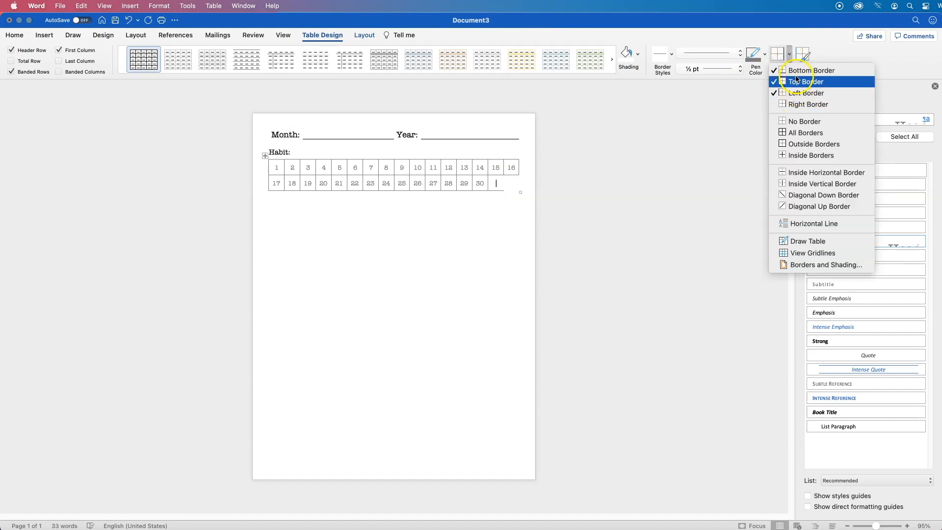
click(796, 71)
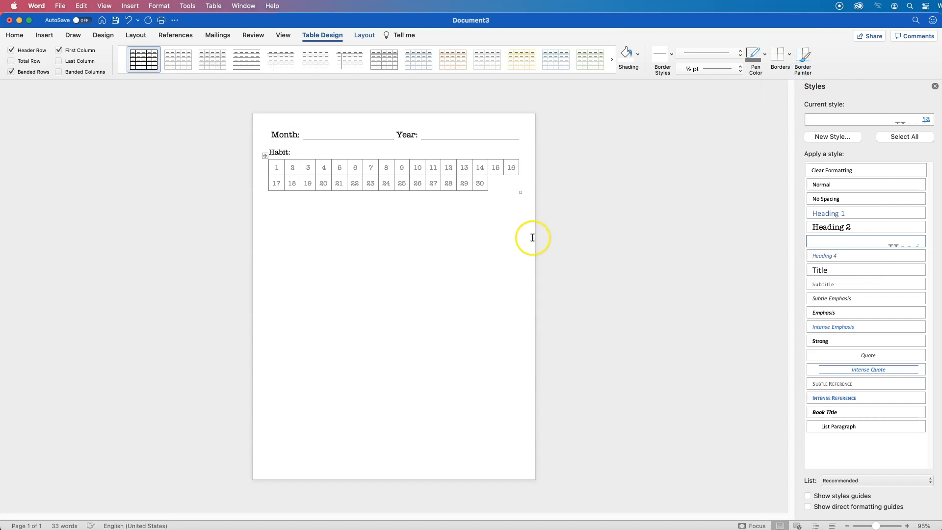
Copy the Habit label with its 30-day table and paste five copies below it
click(276, 153)
drag(276, 153, 493, 185)
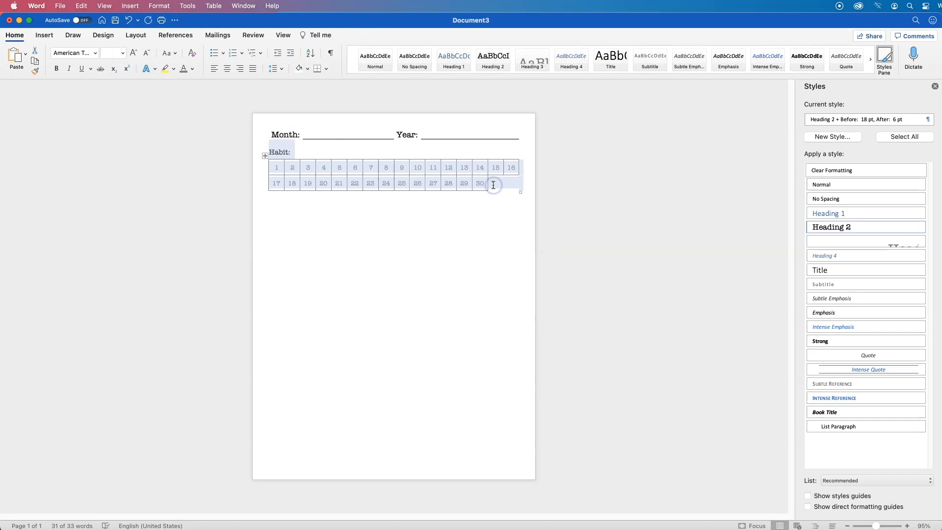
key(ctrl+c)
key(Right)
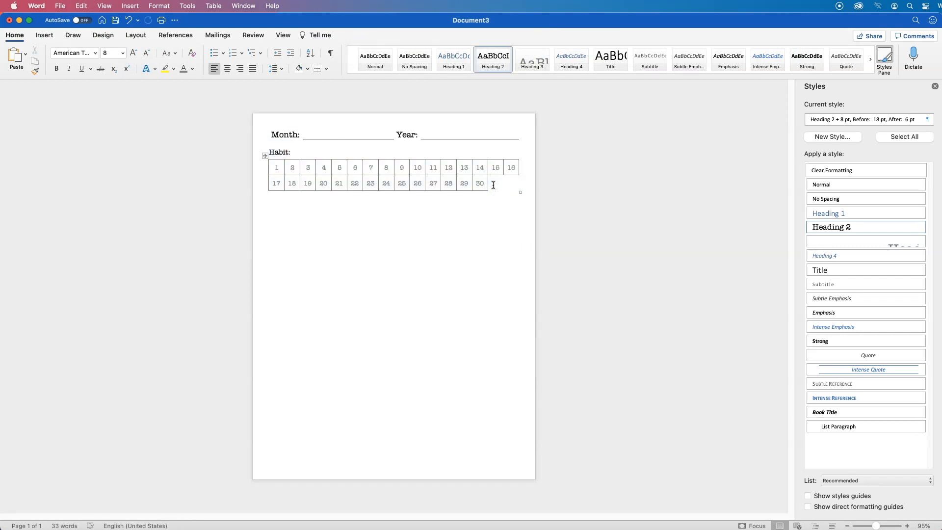
key(ctrl+v)
key(ctrl+v)
key(super+v)
key(super+v)
key(super+v)
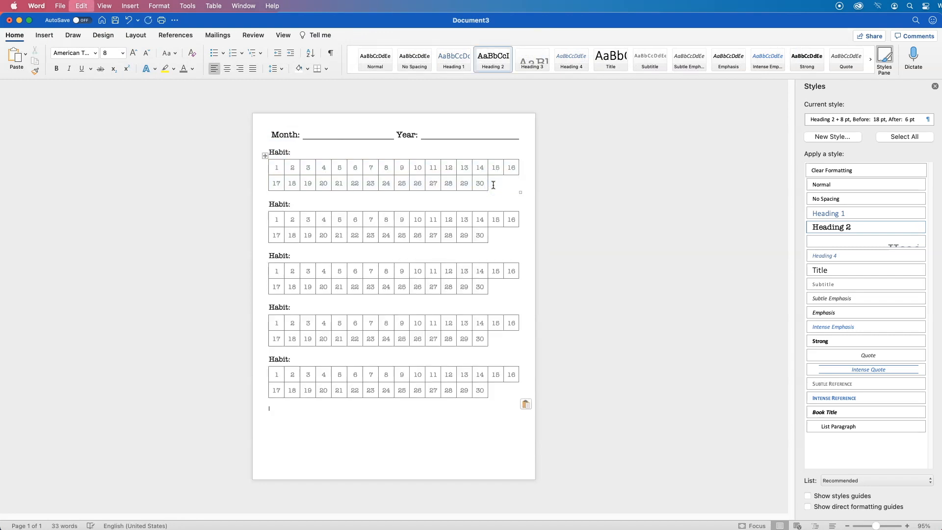